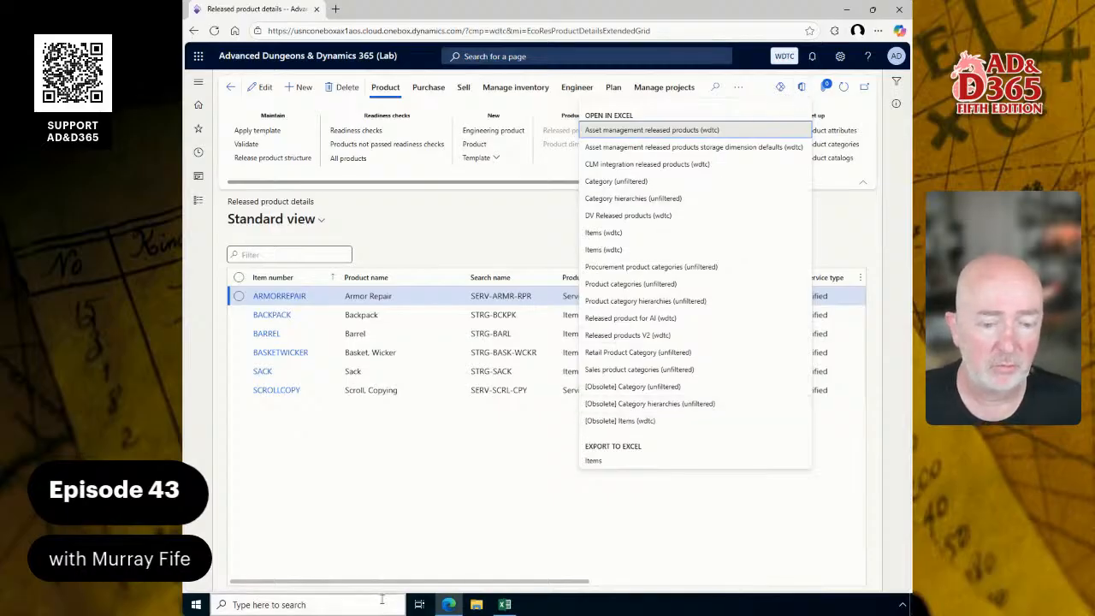
# Step: Switch to the Excel workbook and reopen the Released products V2 table's field design in the Data Connector
pyautogui.click(499, 605)
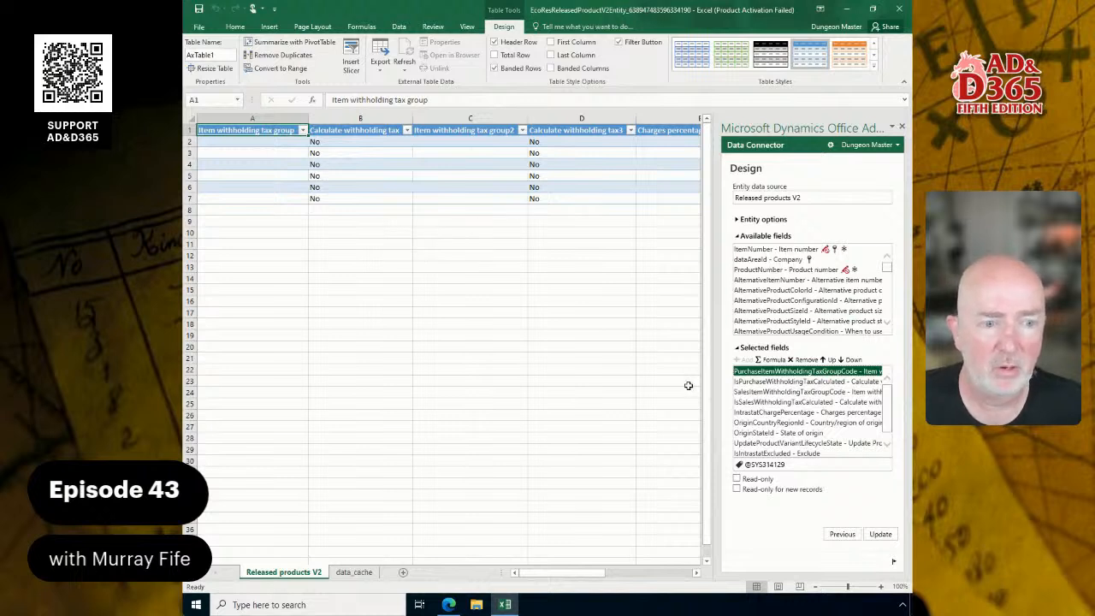
pyautogui.click(839, 536)
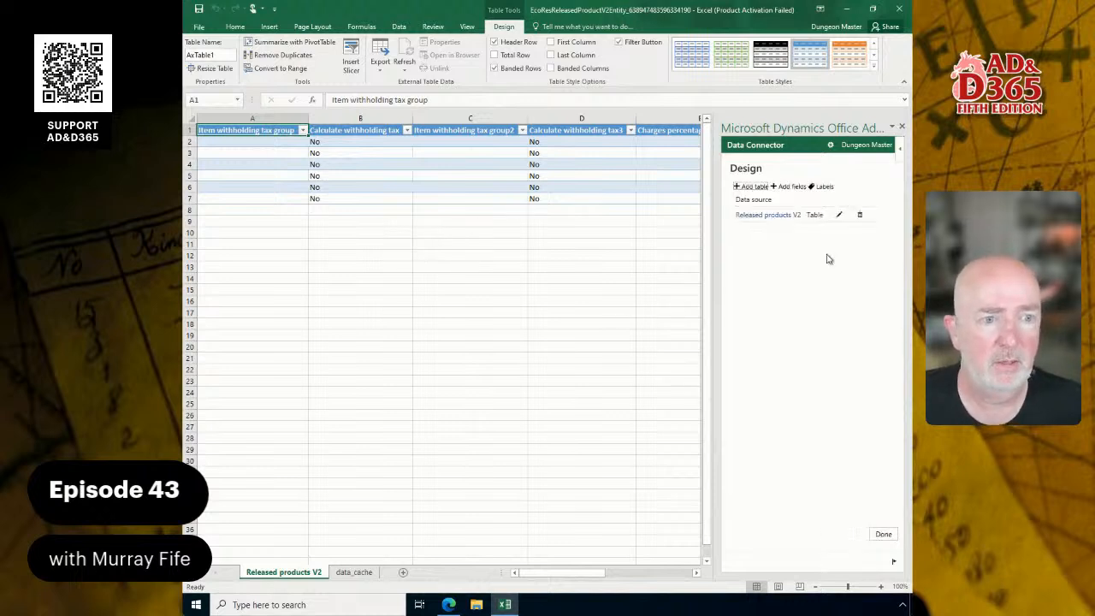
pyautogui.click(881, 535)
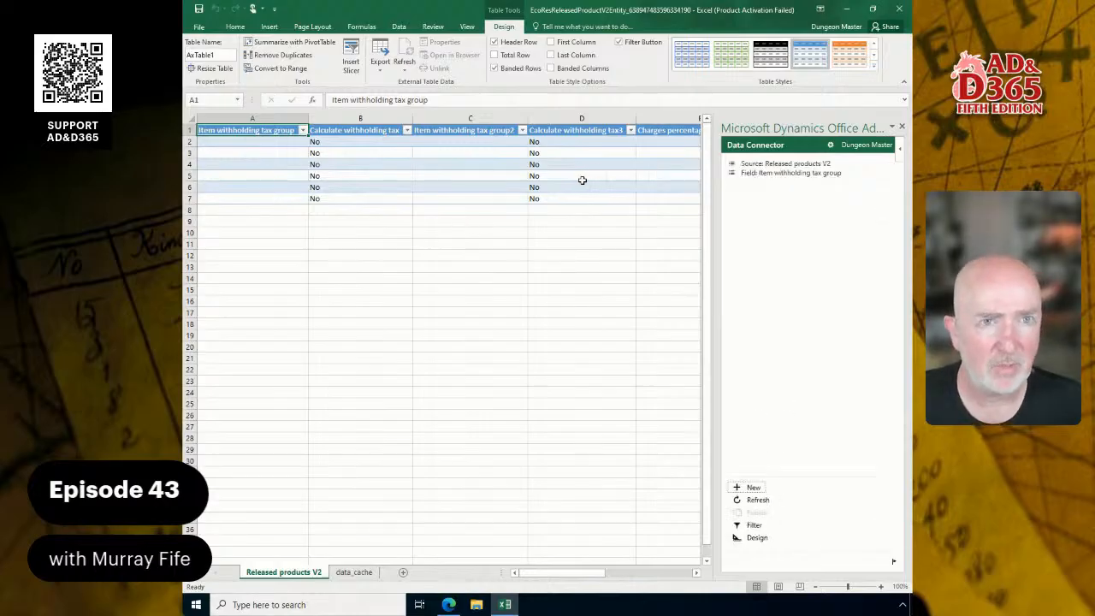
pyautogui.click(764, 540)
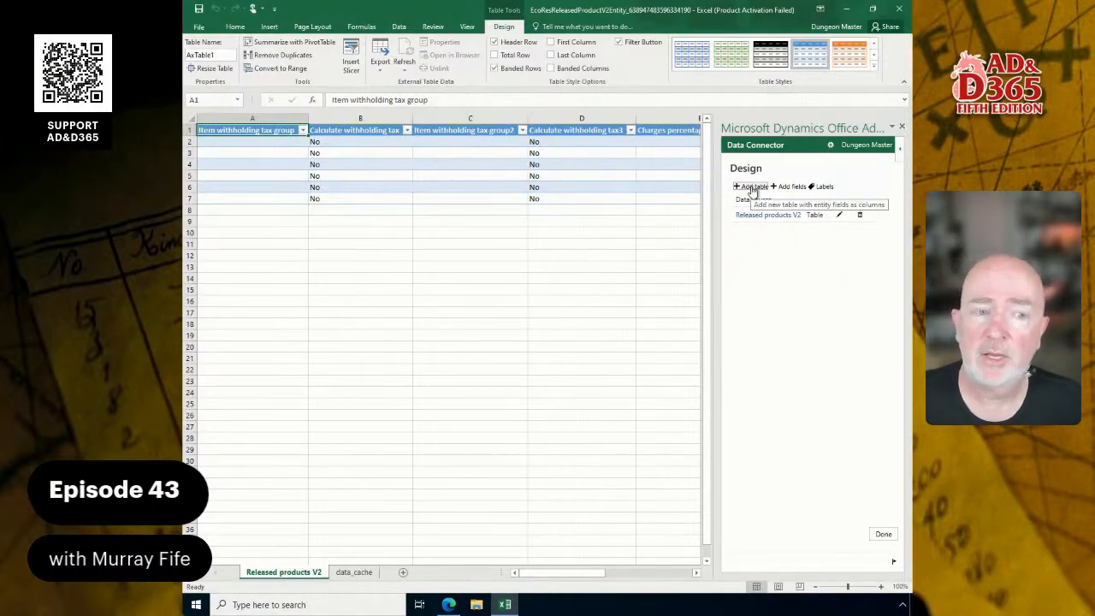
pyautogui.click(840, 216)
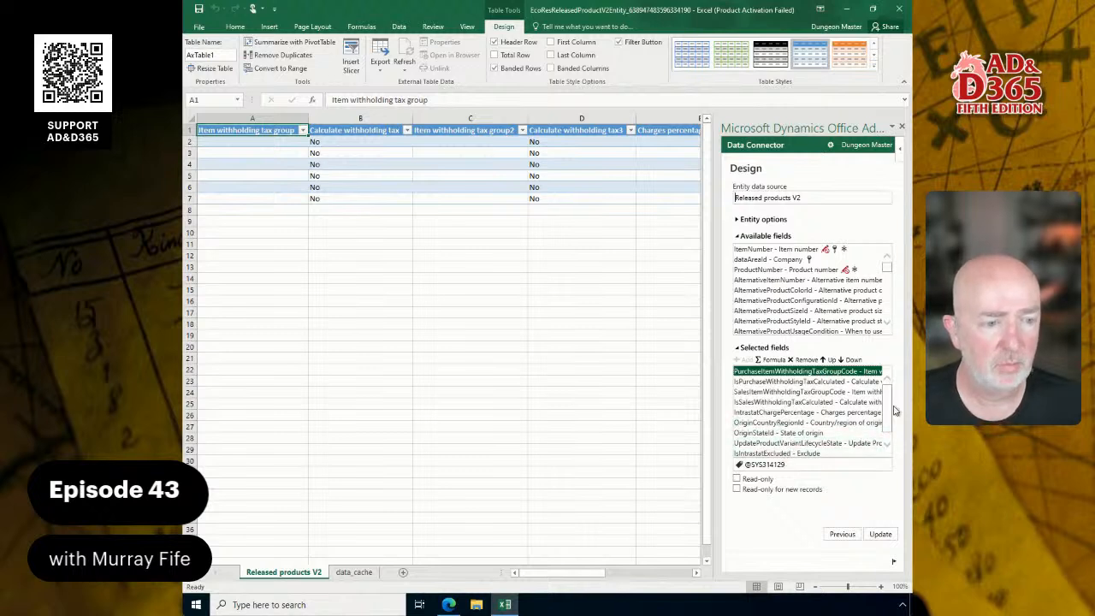
# Step: Add the ItemNumber field to the table's selected fields and move it to the first place in the list
pyautogui.click(886, 445)
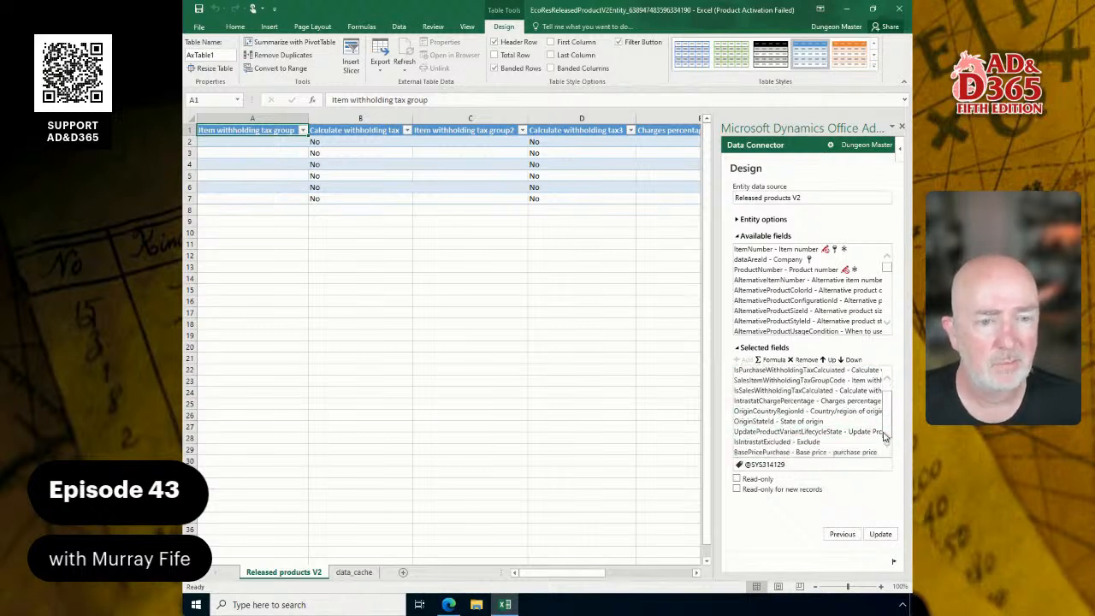
pyautogui.click(886, 383)
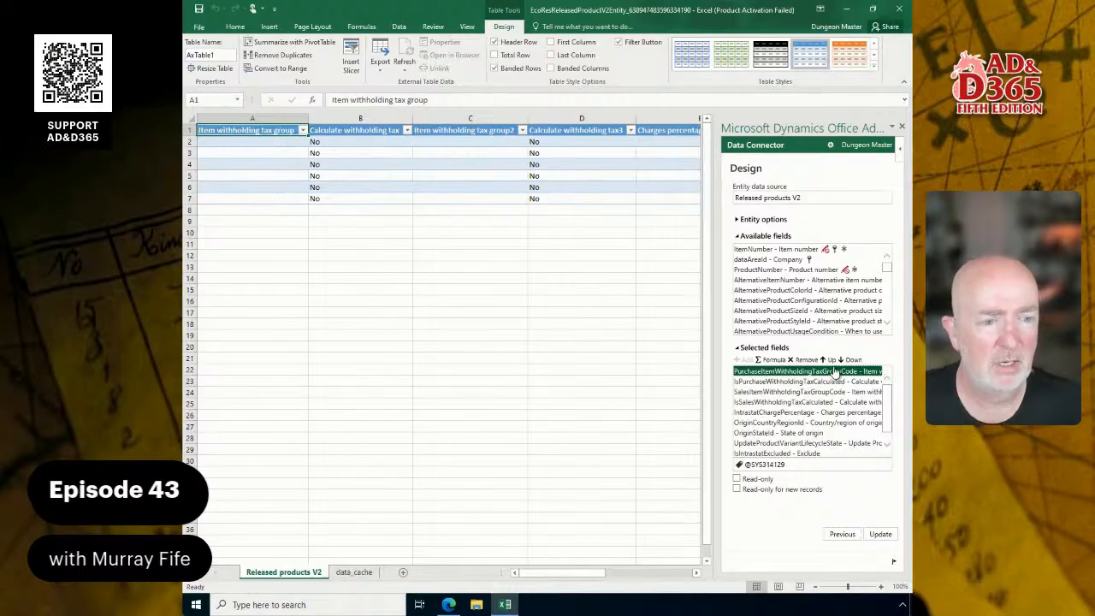
pyautogui.click(800, 249)
pyautogui.click(743, 360)
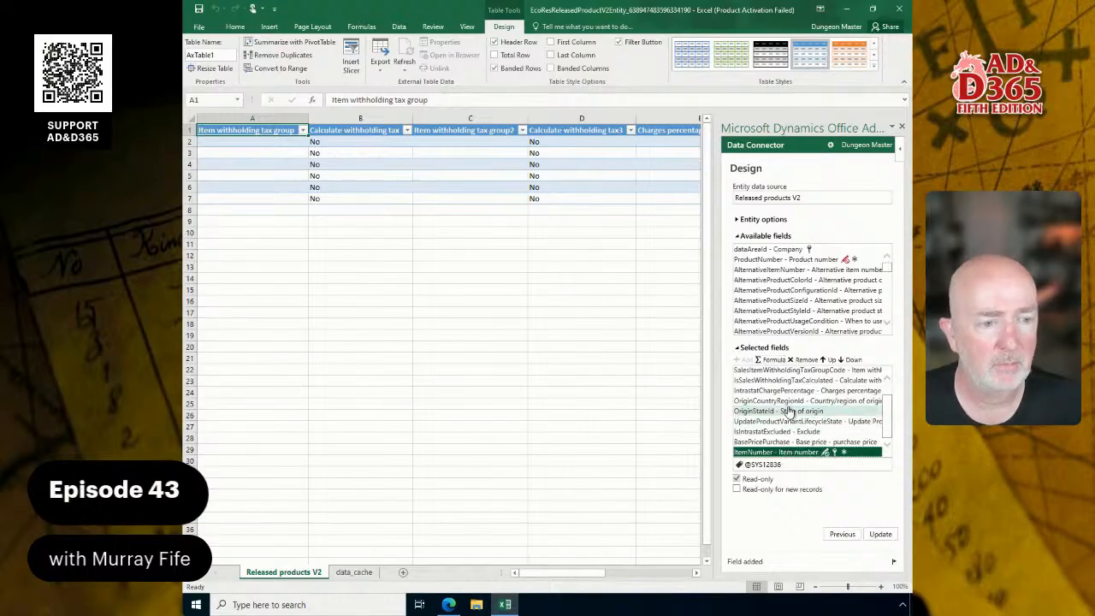
pyautogui.click(830, 360)
pyautogui.click(830, 359)
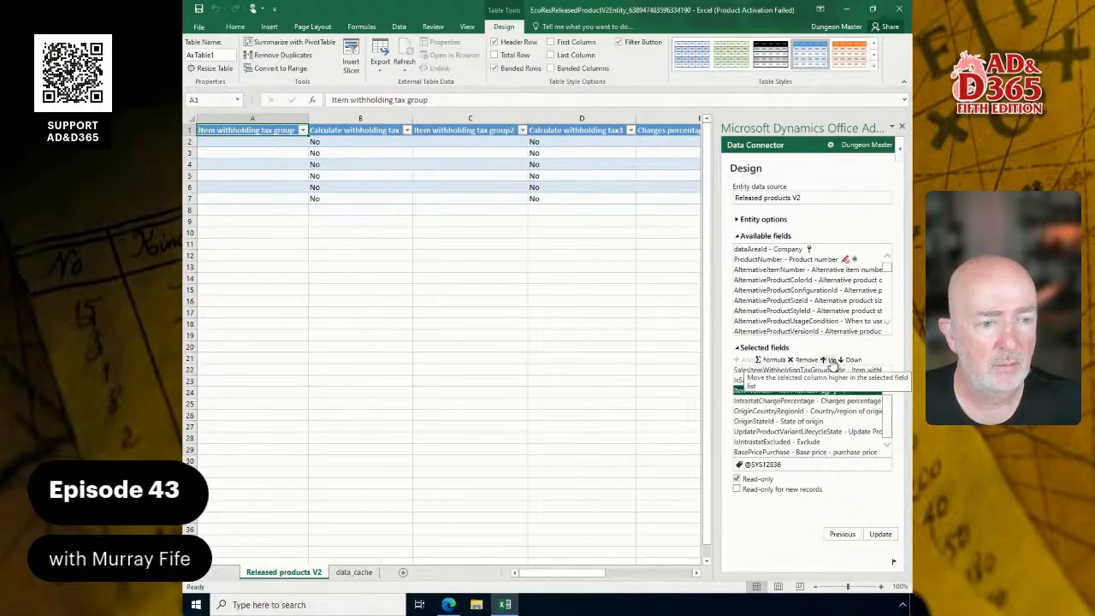
pyautogui.click(830, 360)
pyautogui.click(830, 359)
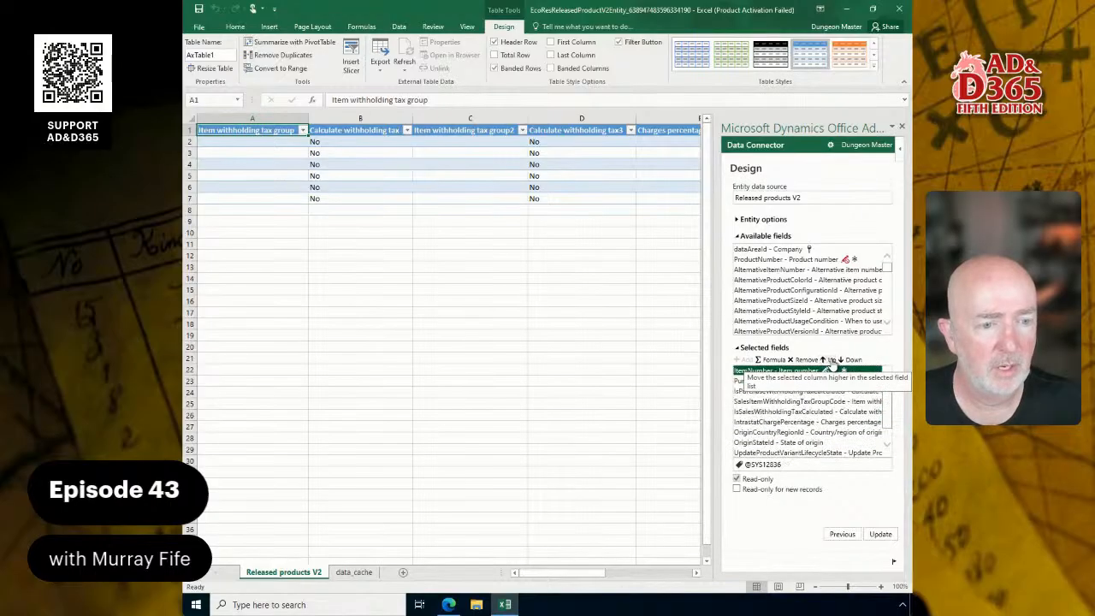
# Step: Add the ProductNumber field to the selected fields and place it directly below ItemNumber
pyautogui.click(793, 259)
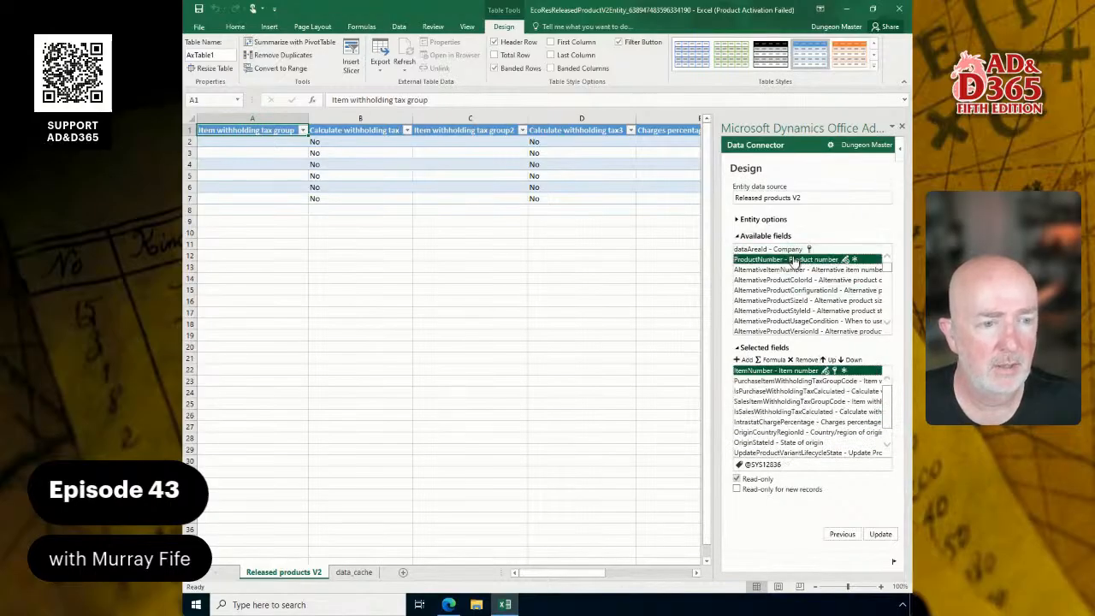
pyautogui.click(746, 361)
pyautogui.click(830, 359)
pyautogui.click(830, 359)
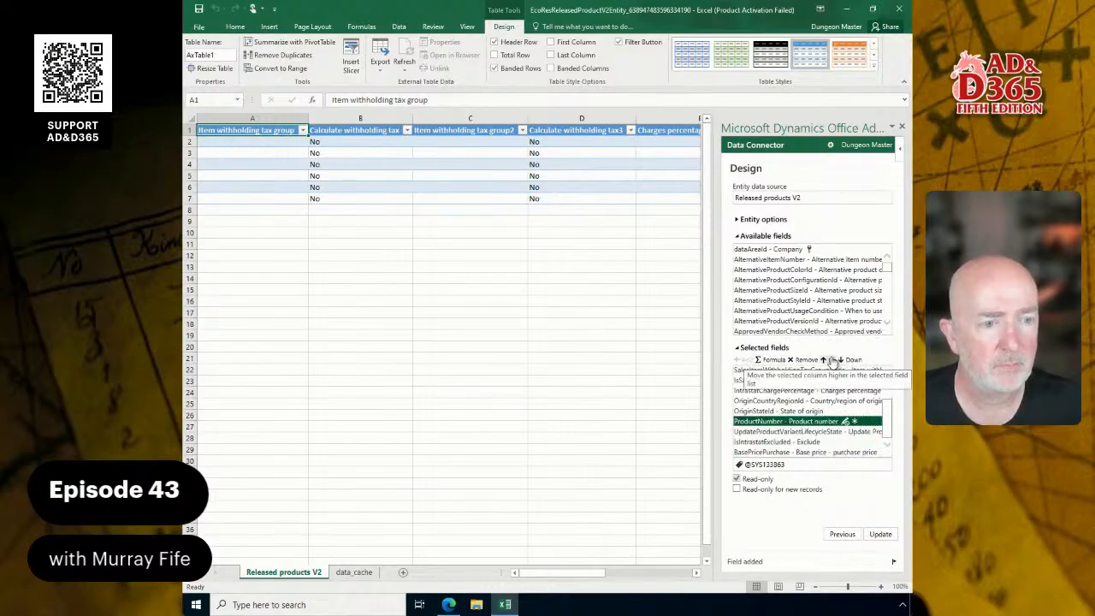
pyautogui.click(830, 359)
pyautogui.click(830, 360)
pyautogui.click(830, 359)
pyautogui.click(830, 360)
pyautogui.click(830, 359)
pyautogui.click(830, 359)
pyautogui.click(830, 360)
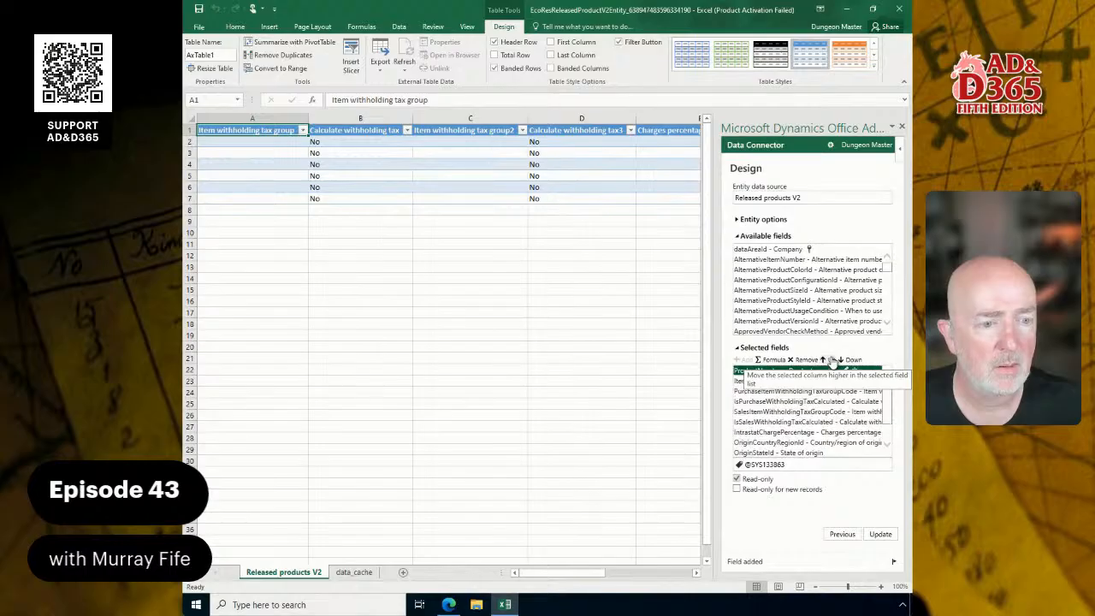
pyautogui.click(851, 361)
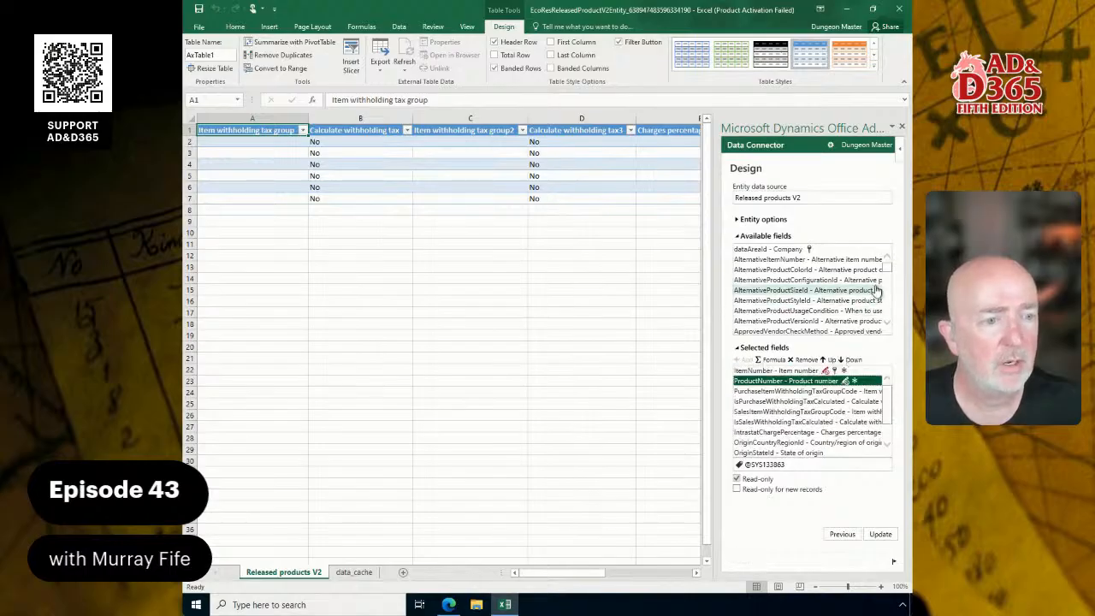
# Step: Find the PurchasePrice and SalesPrice fields among the available fields and add both to the selected fields
pyautogui.moveTo(890, 272); pyautogui.dragTo(888, 283)
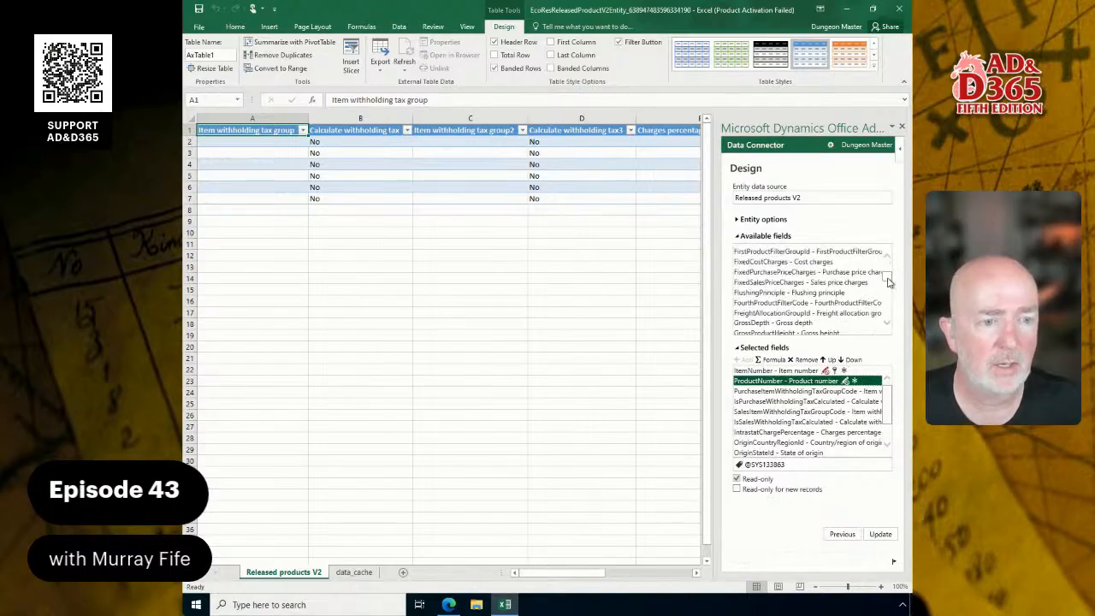
pyautogui.scroll(5, 889, 282)
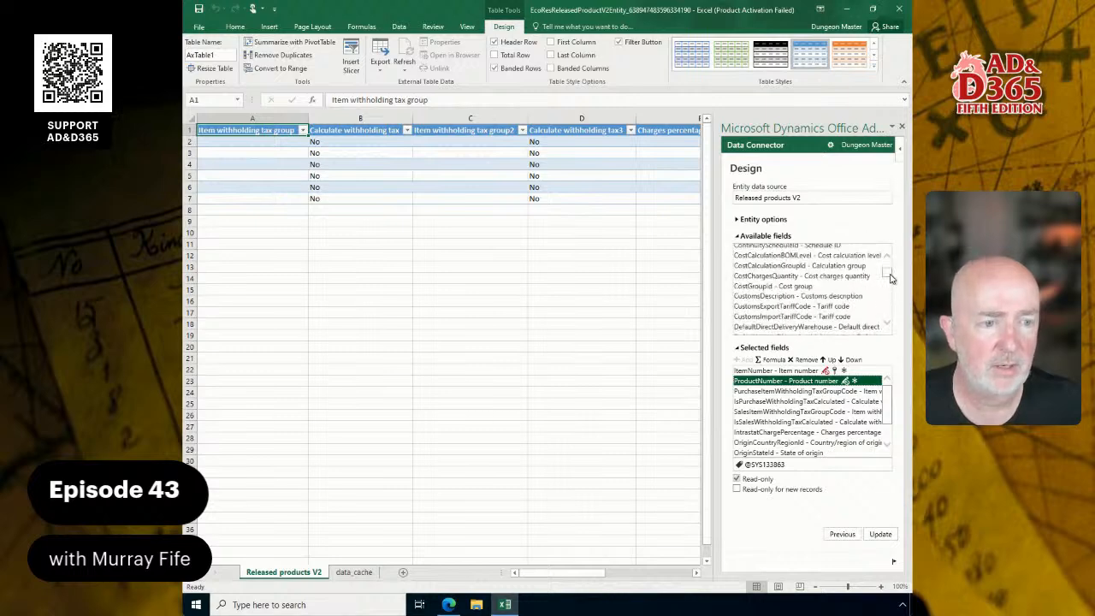
pyautogui.scroll(-4, 893, 301)
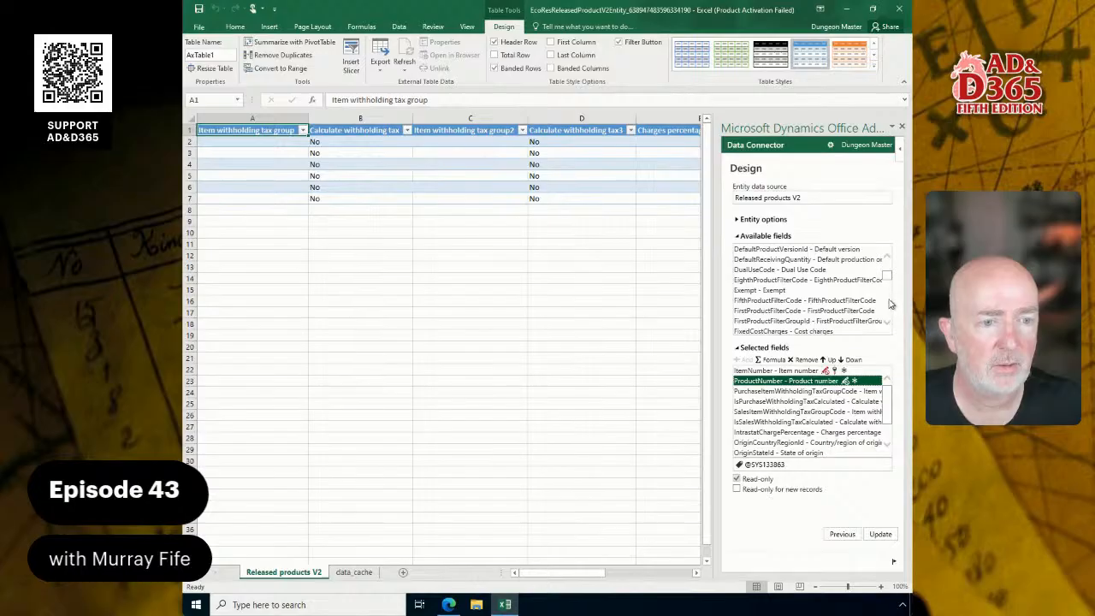
pyautogui.scroll(-6, 891, 302)
pyautogui.scroll(-8, 890, 304)
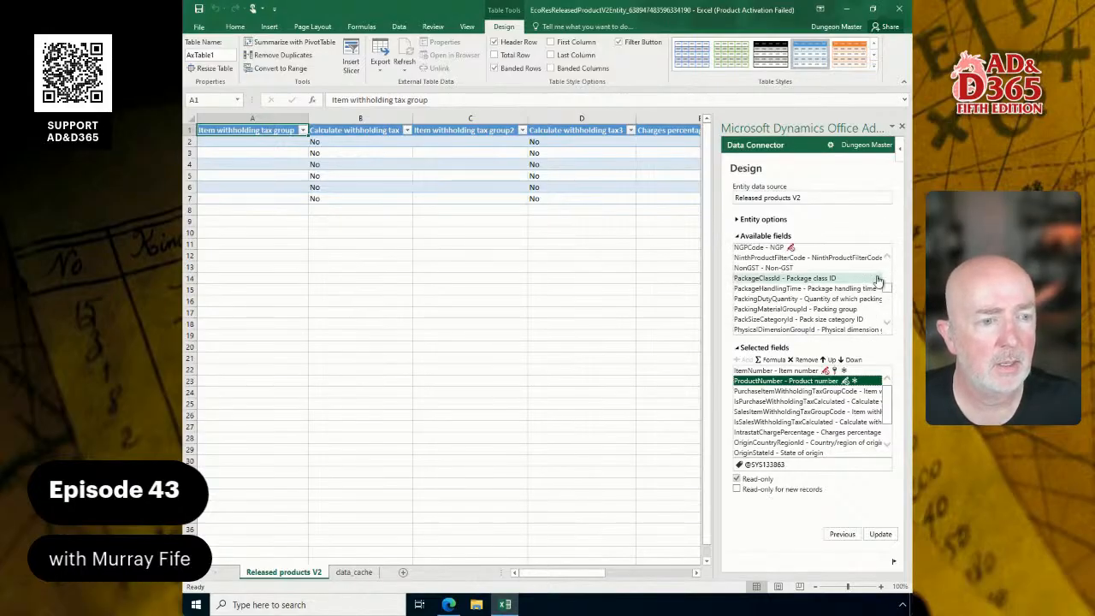
pyautogui.scroll(2, 890, 261)
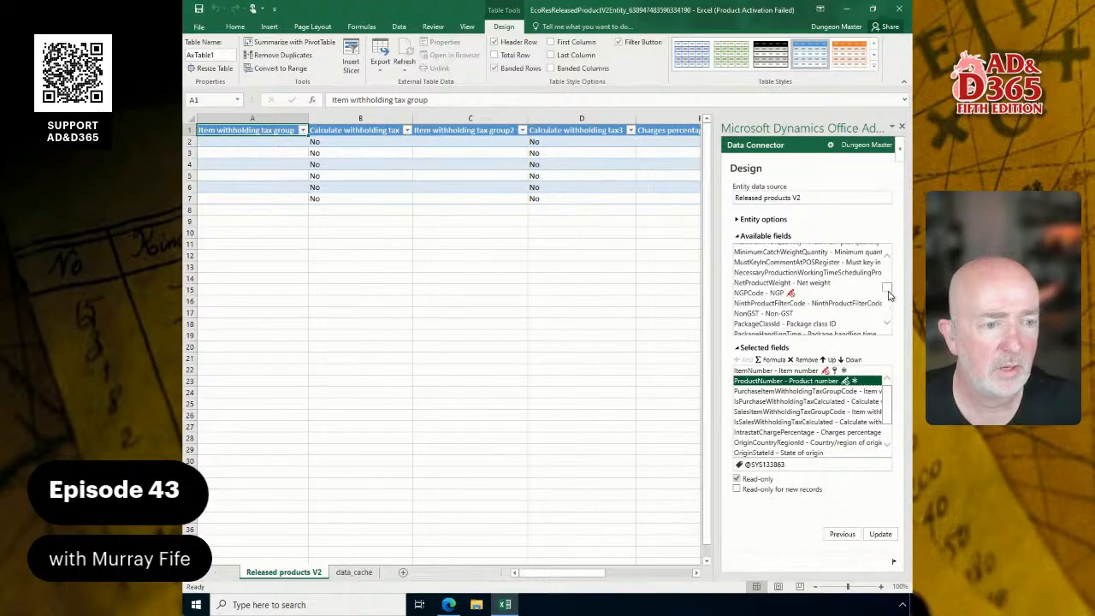
pyautogui.scroll(-10, 889, 296)
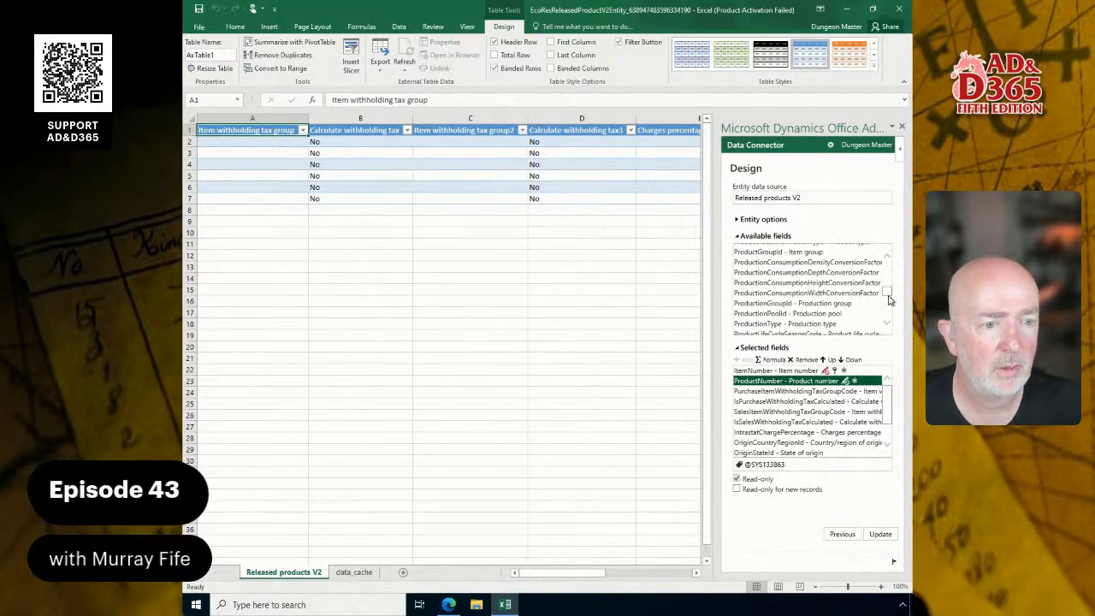
pyautogui.scroll(8, 889, 300)
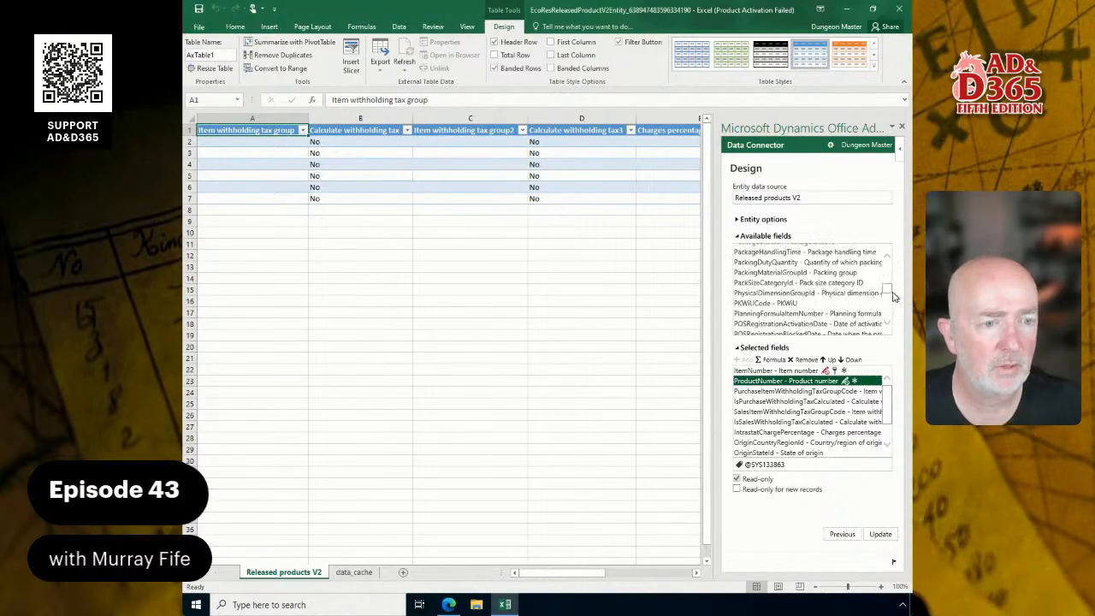
pyautogui.scroll(-15, 892, 295)
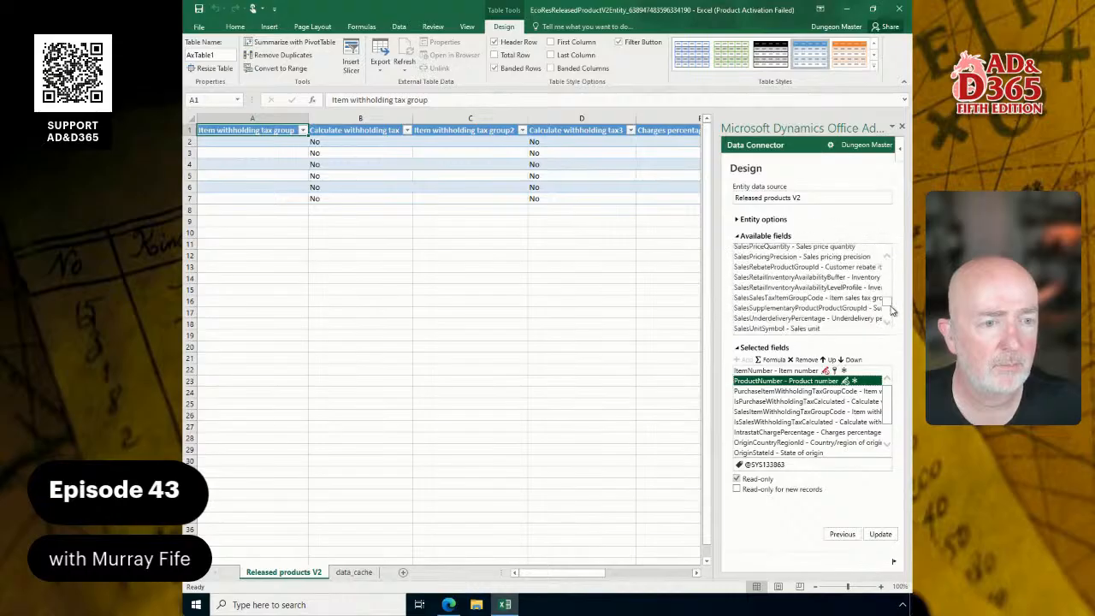
pyautogui.scroll(-12, 892, 310)
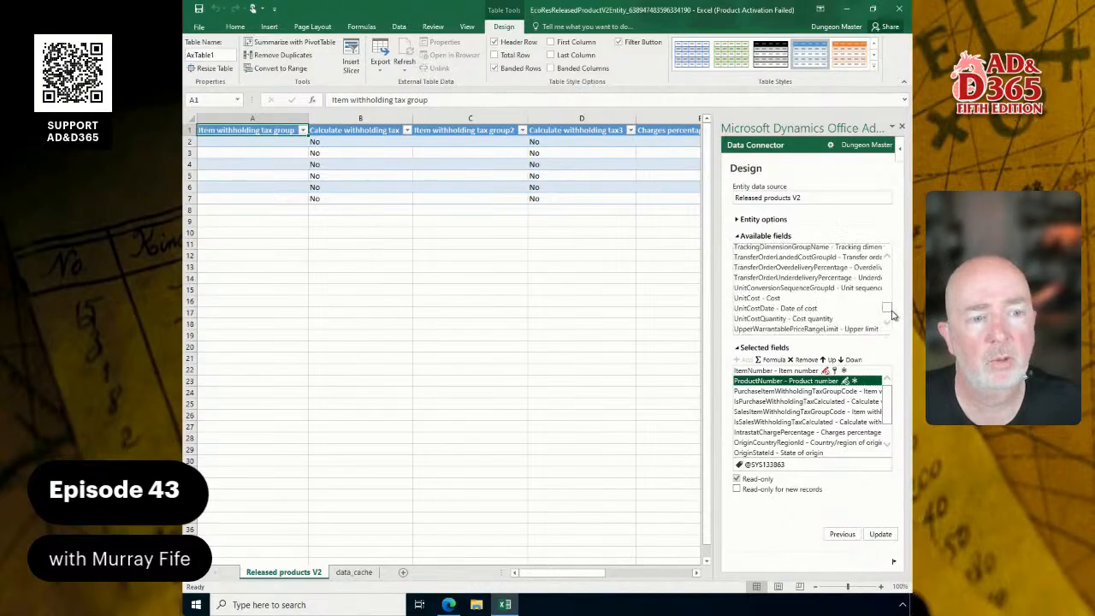
pyautogui.scroll(12, 892, 308)
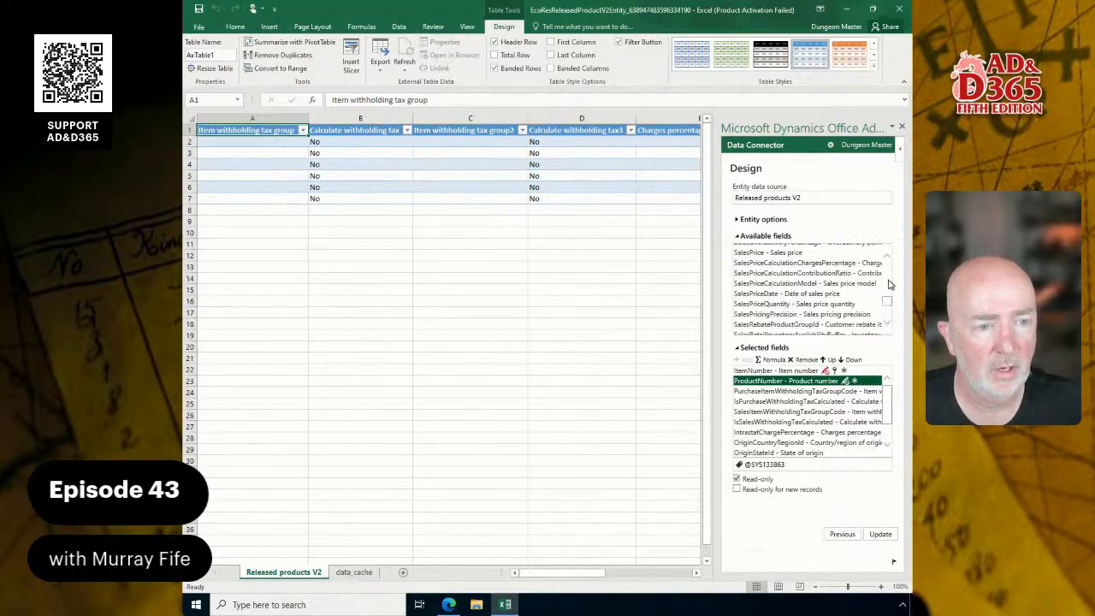
pyautogui.scroll(6, 889, 284)
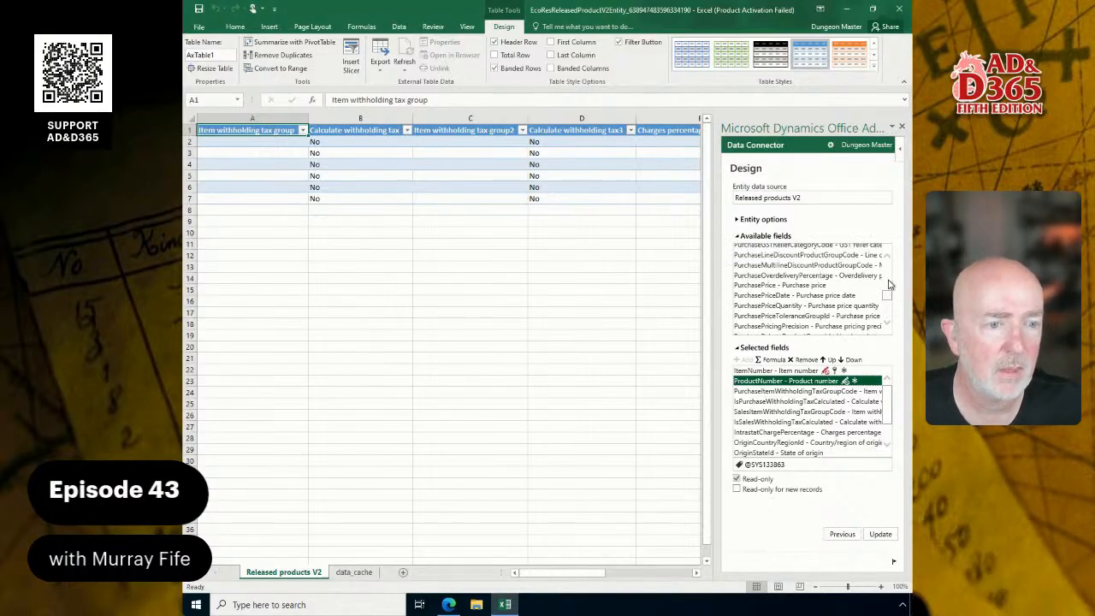
pyautogui.click(813, 286)
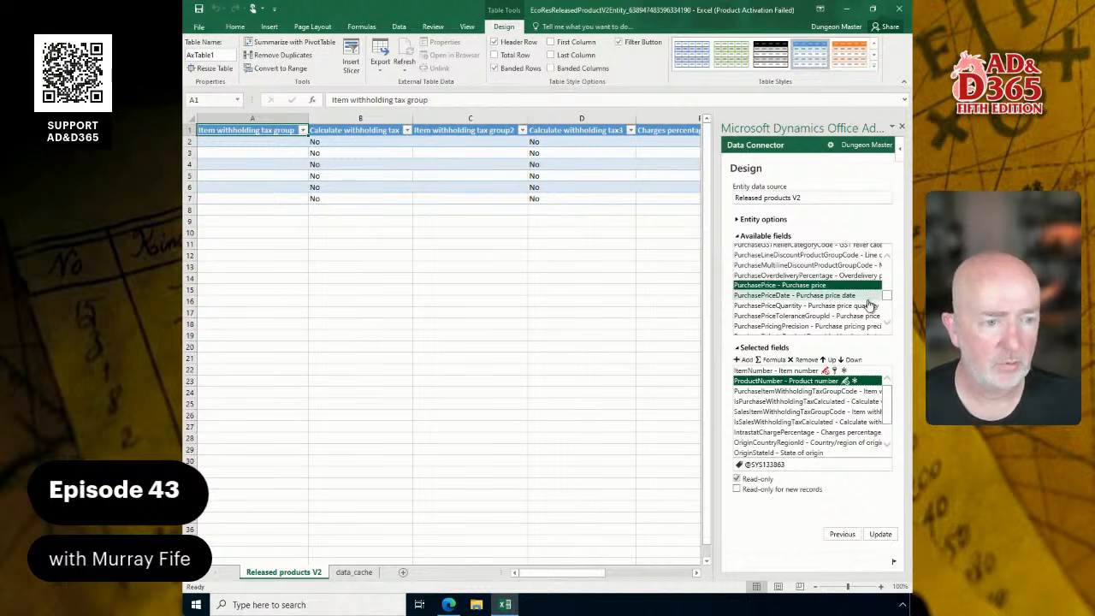
pyautogui.click(747, 360)
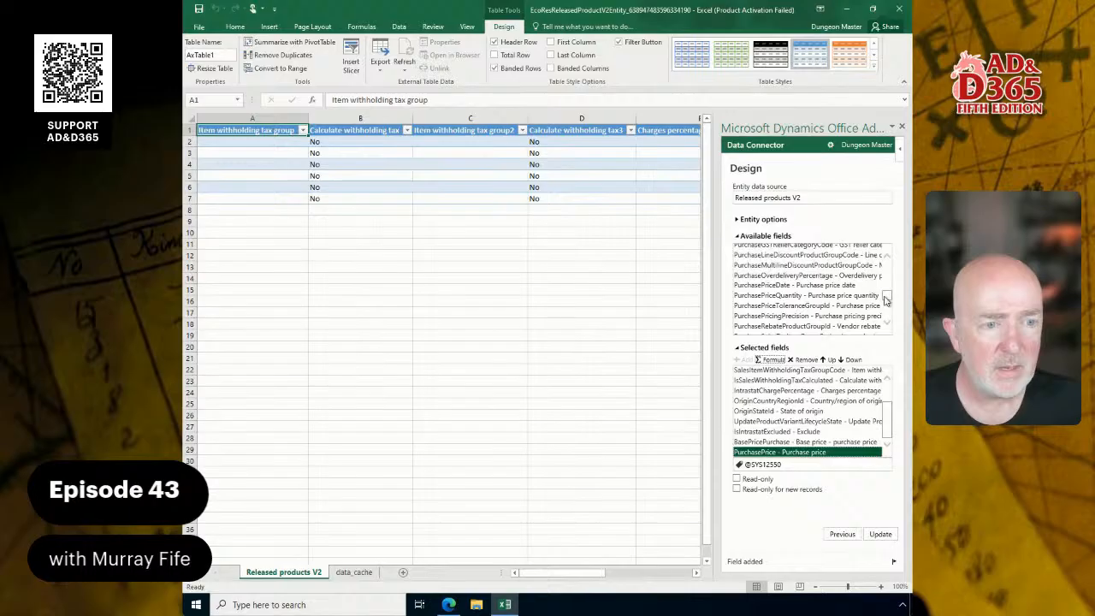
pyautogui.write('salesprice')
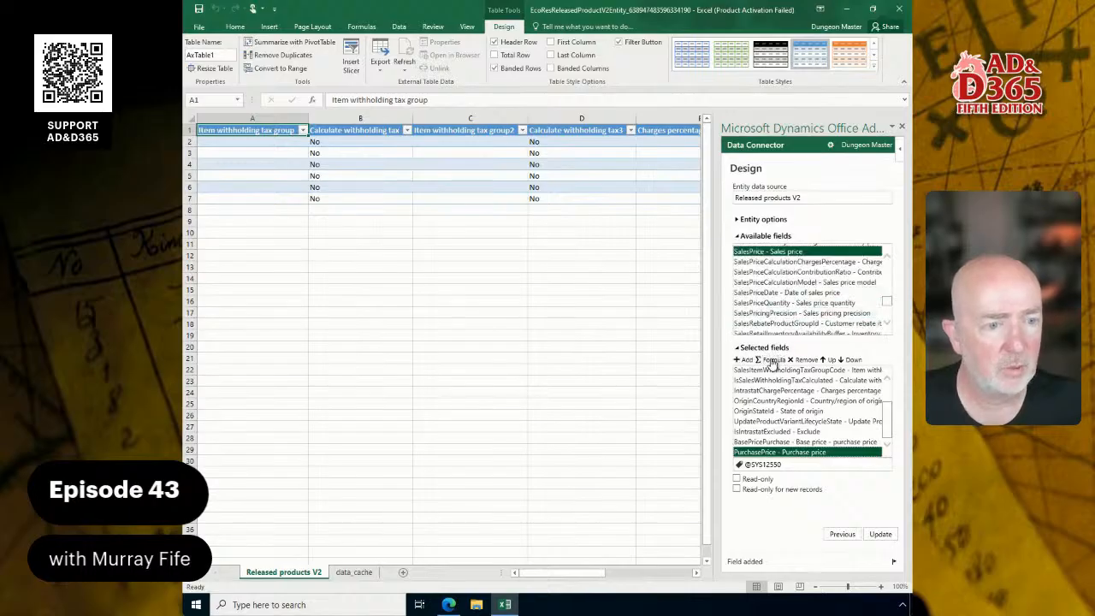
pyautogui.click(747, 360)
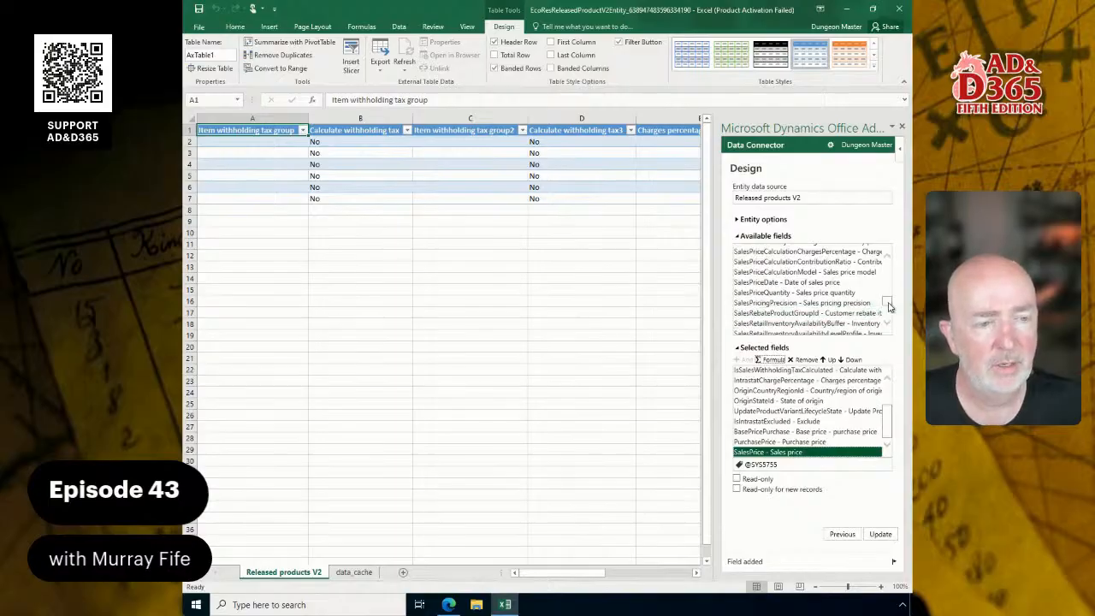
# Step: Look through the available fields of Released products V2 for further inventory and item fields
pyautogui.moveTo(889, 306); pyautogui.dragTo(884, 291)
pyautogui.scroll(3, 843, 312)
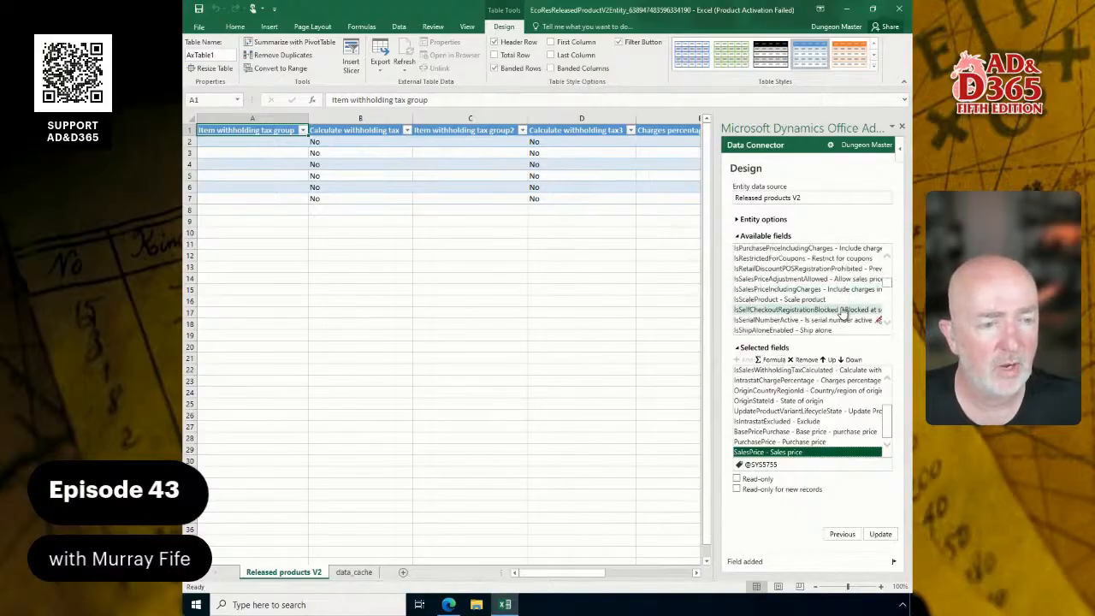
pyautogui.scroll(2, 843, 313)
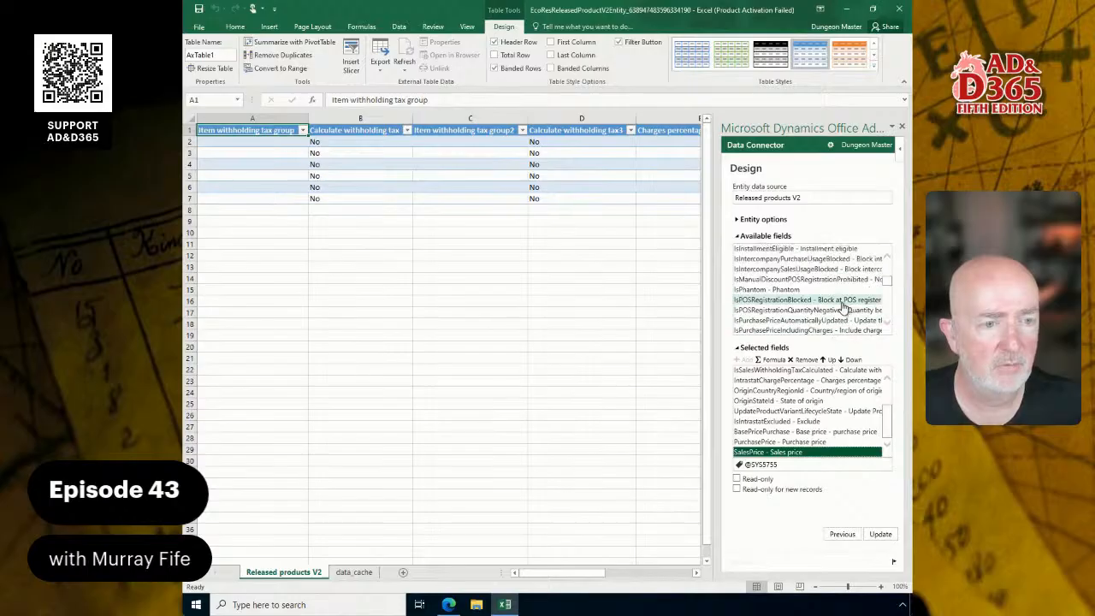
pyautogui.scroll(3, 833, 306)
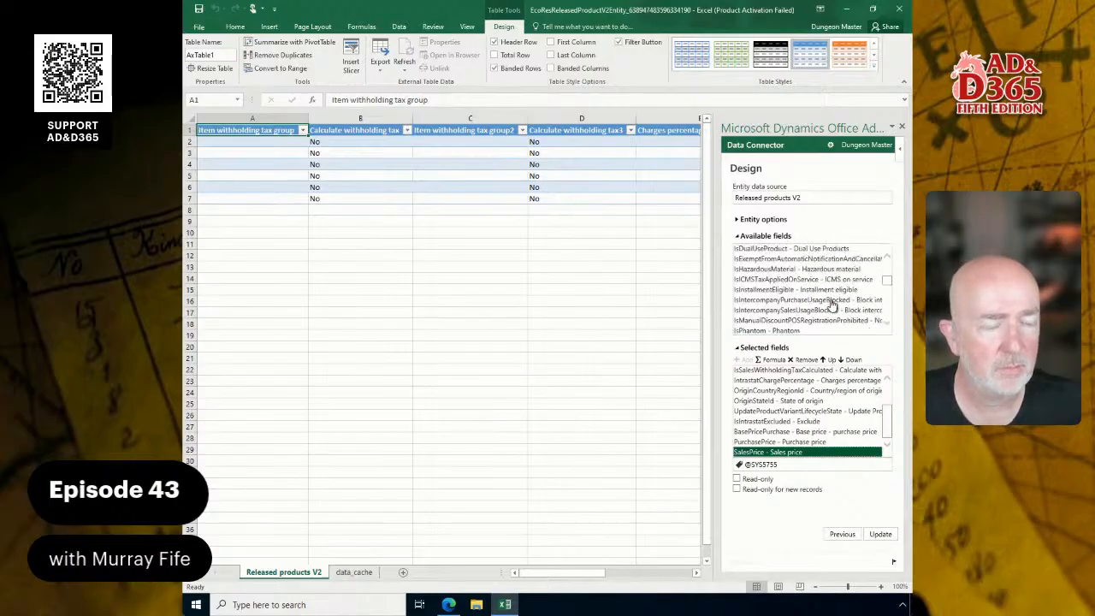
pyautogui.scroll(4, 833, 306)
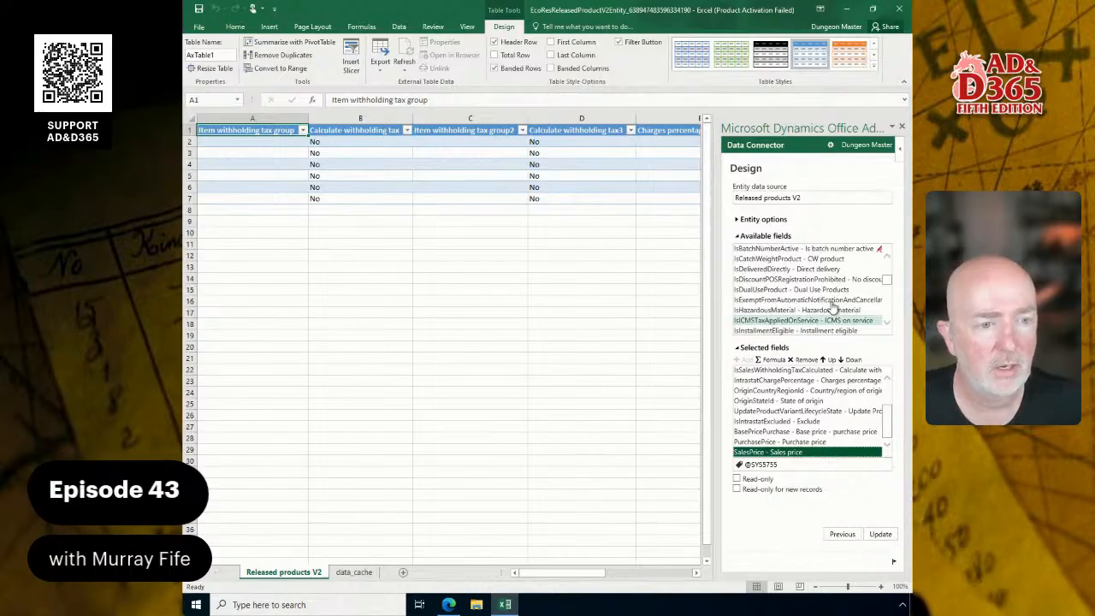
pyautogui.scroll(4, 834, 309)
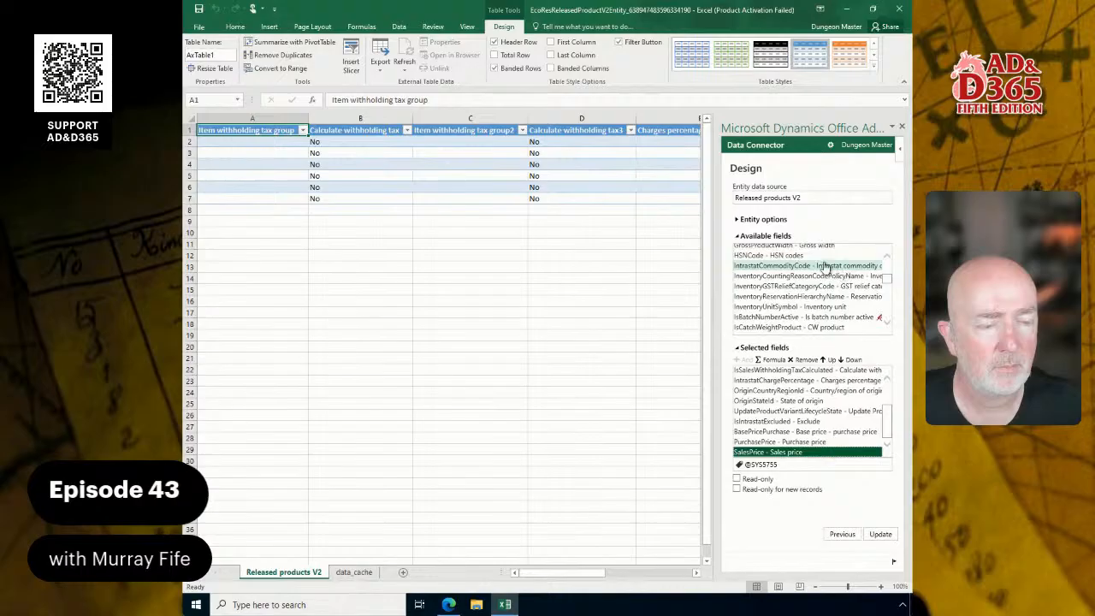
pyautogui.scroll(-1, 839, 276)
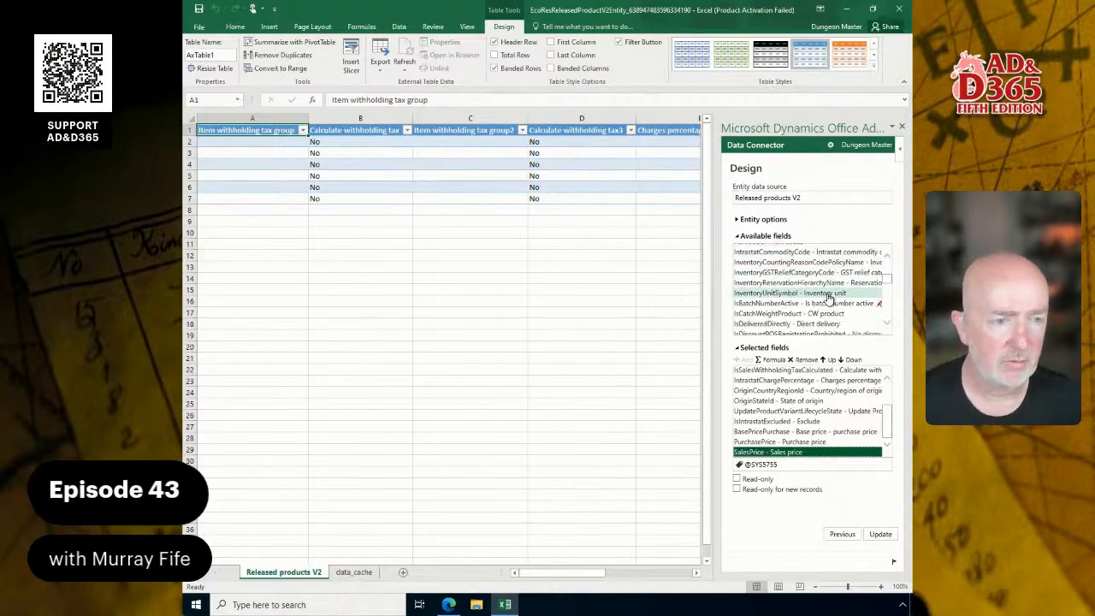
# Step: Update the Released products V2 table with the selected fields, accept the data refresh, and finish the design
pyautogui.doubleClick(829, 294)
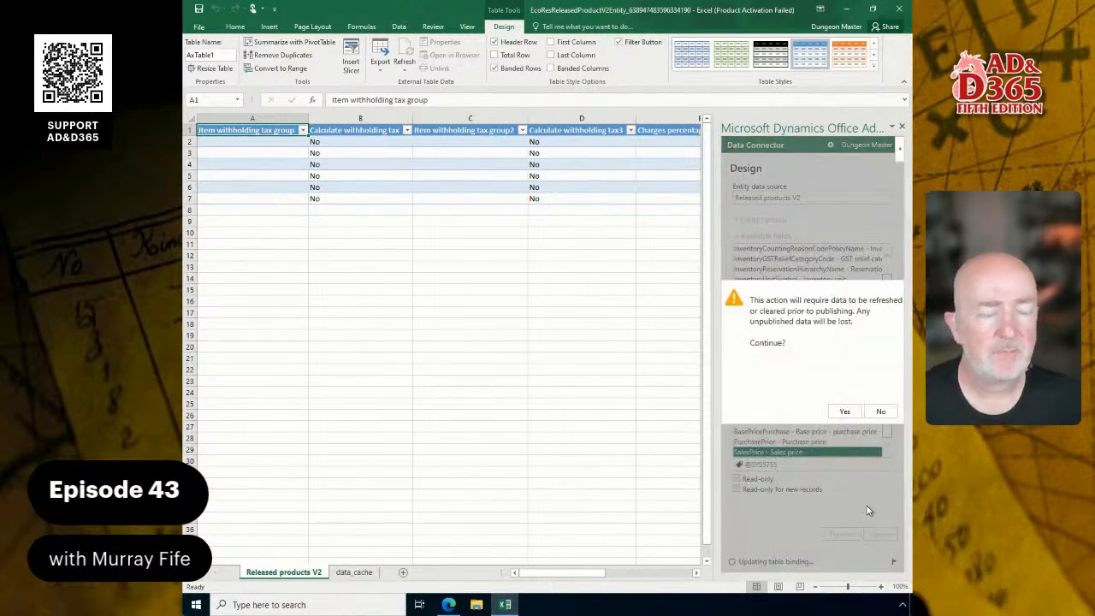
pyautogui.click(846, 412)
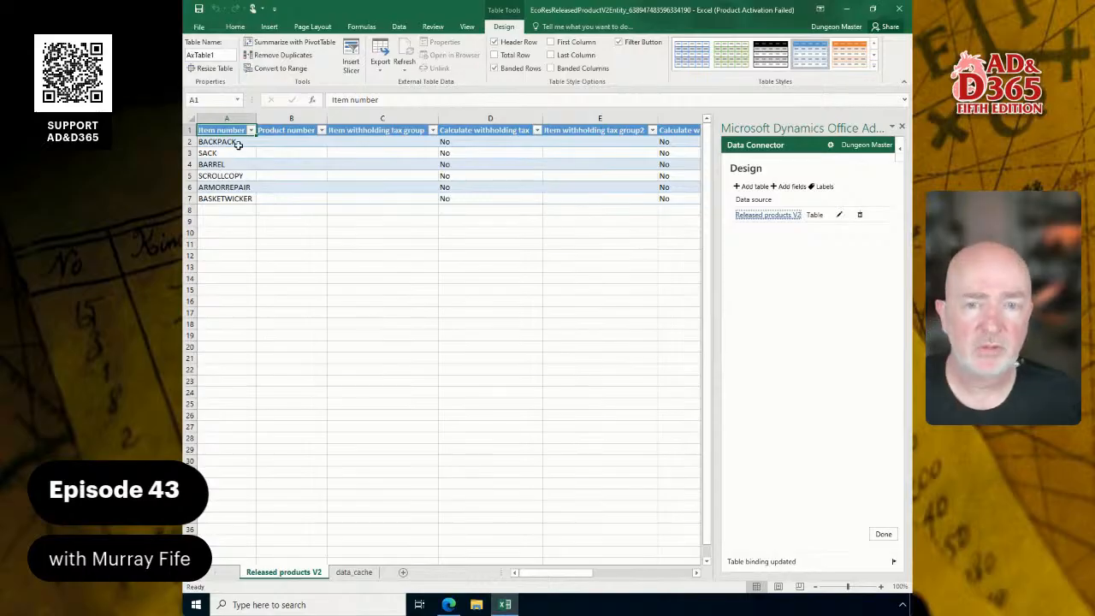
pyautogui.click(238, 144)
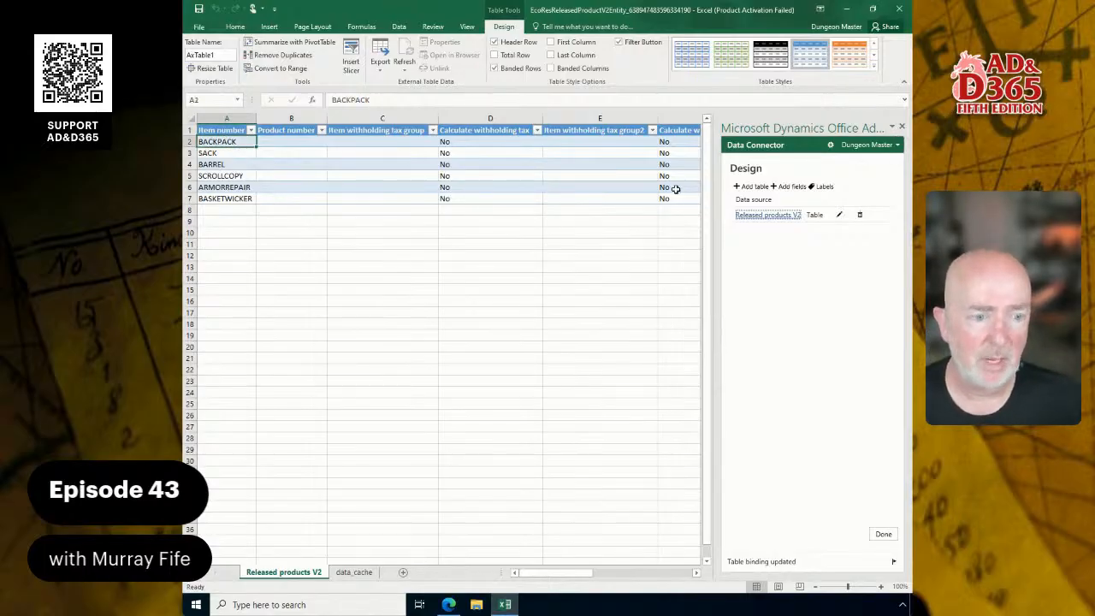
pyautogui.click(883, 534)
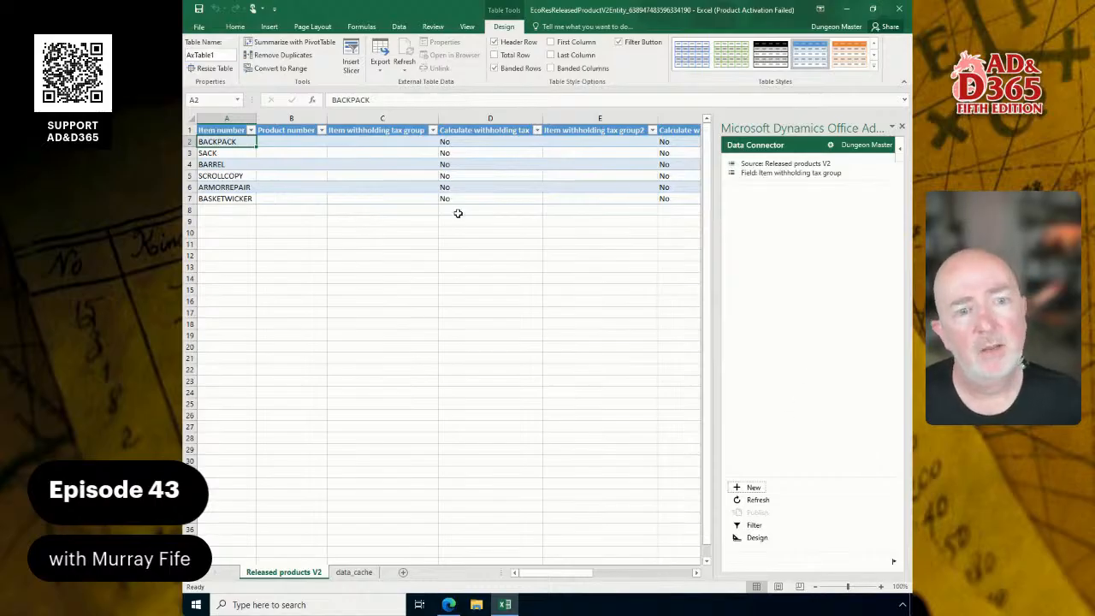
# Step: Check the new price columns and refresh the table data, allowing the workbook changes to be overwritten
pyautogui.moveTo(541, 571); pyautogui.dragTo(691, 574)
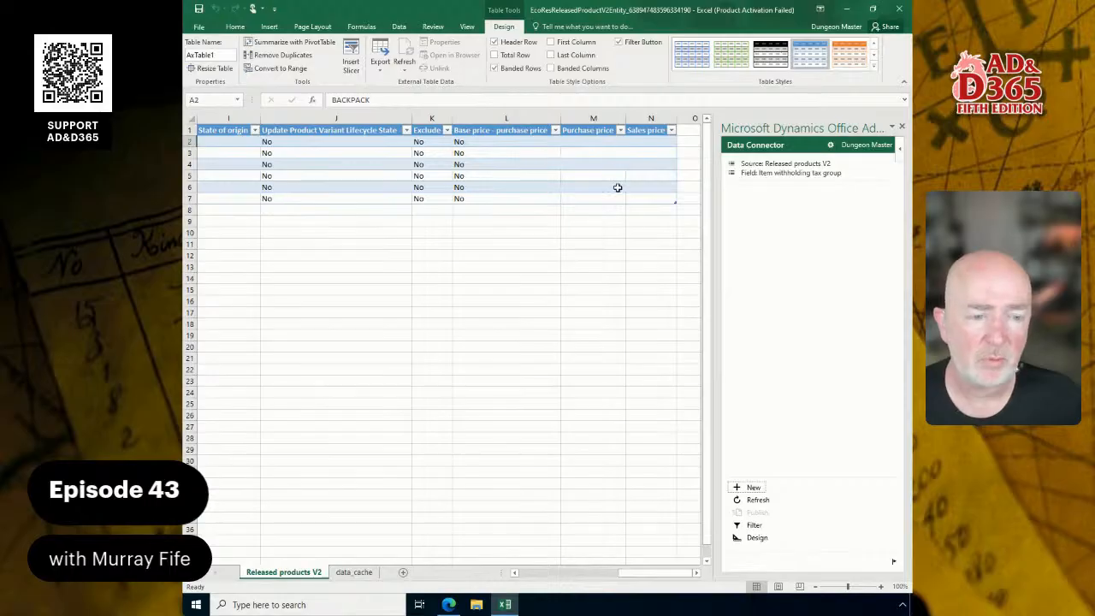
pyautogui.moveTo(689, 573); pyautogui.dragTo(513, 572)
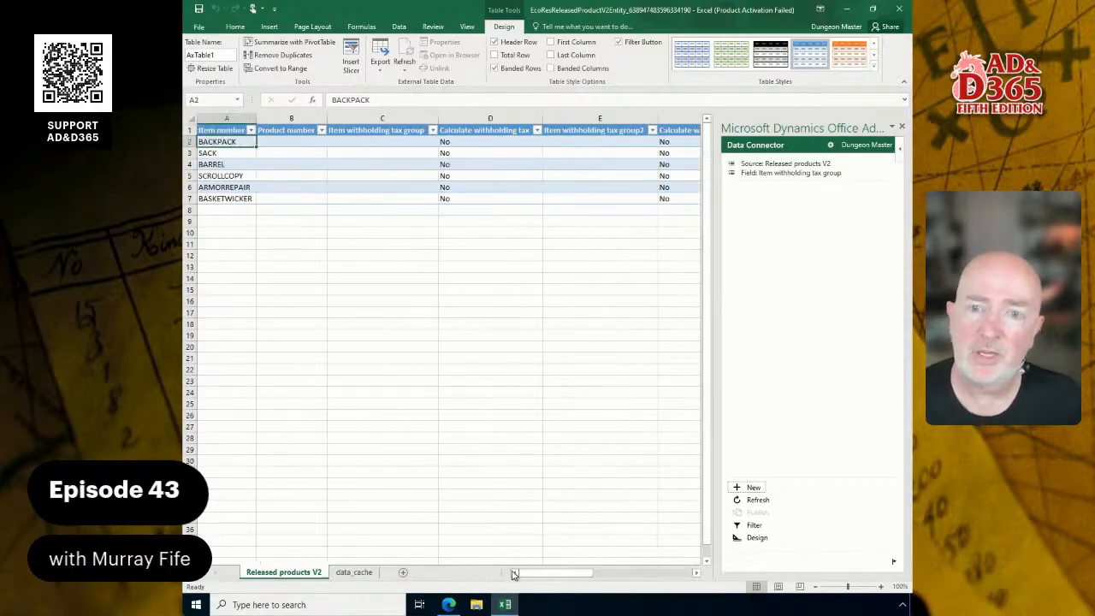
pyautogui.click(750, 502)
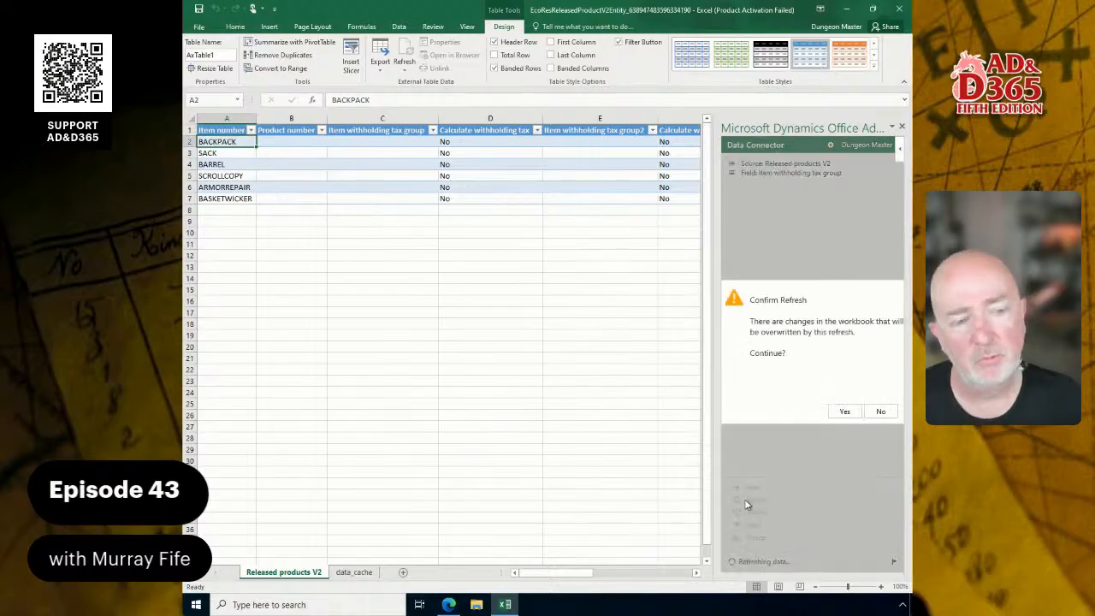
pyautogui.click(843, 411)
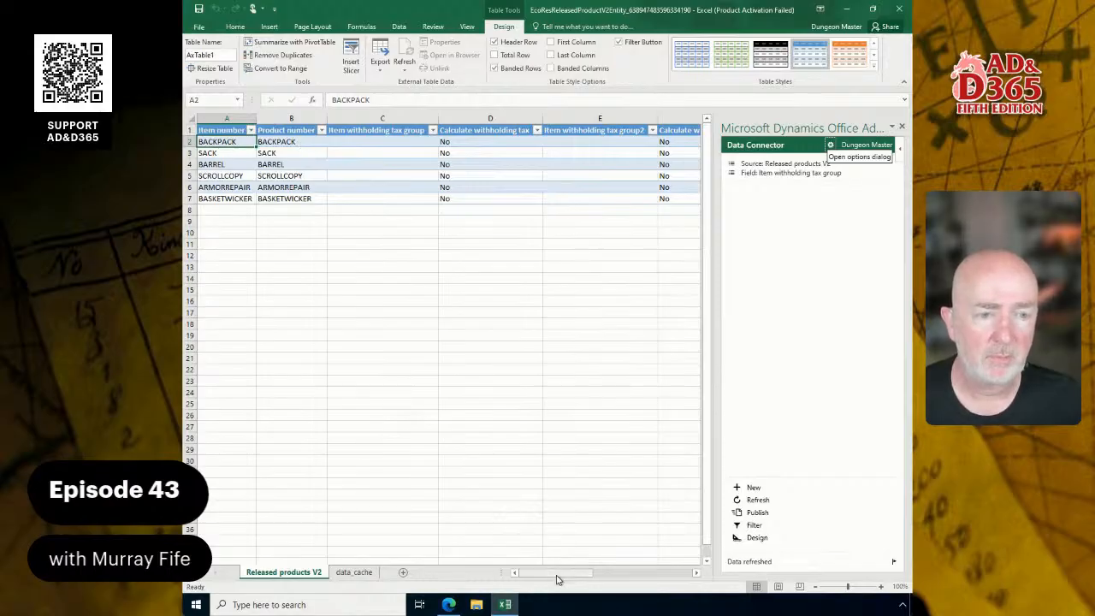
# Step: Set BACKPACK's purchase price to 35 and its sales price to 50, and publish the changes
pyautogui.moveTo(557, 573); pyautogui.dragTo(651, 573)
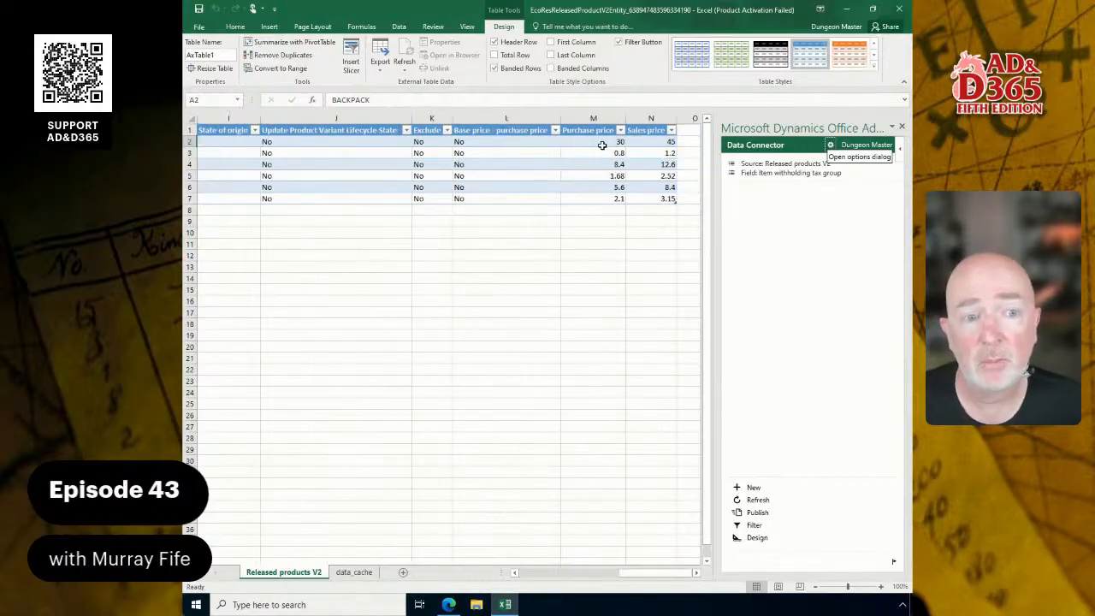
pyautogui.click(602, 144)
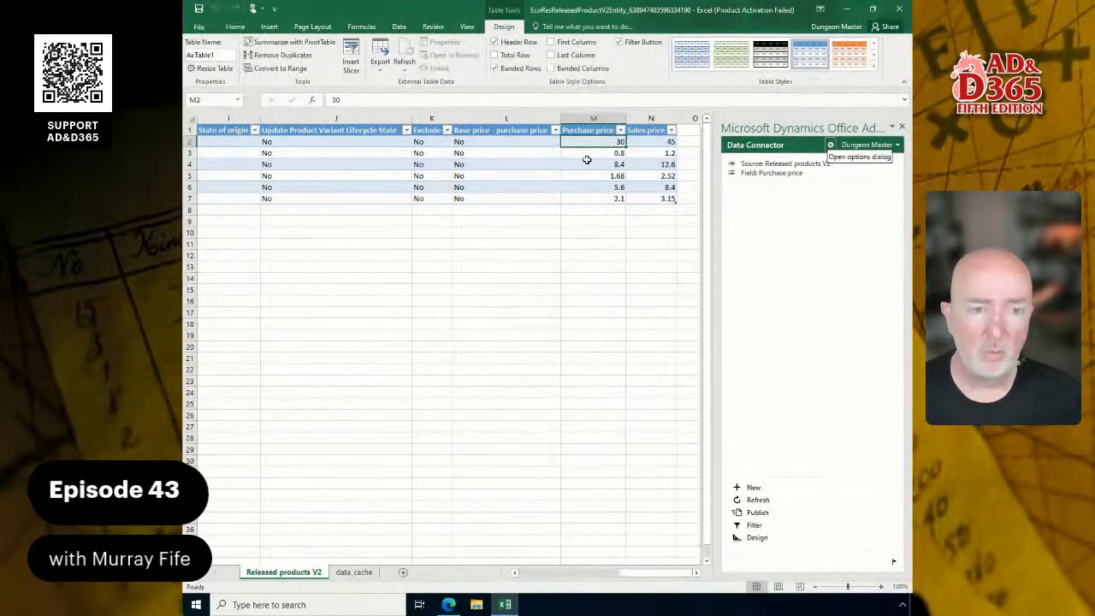
pyautogui.write('35')
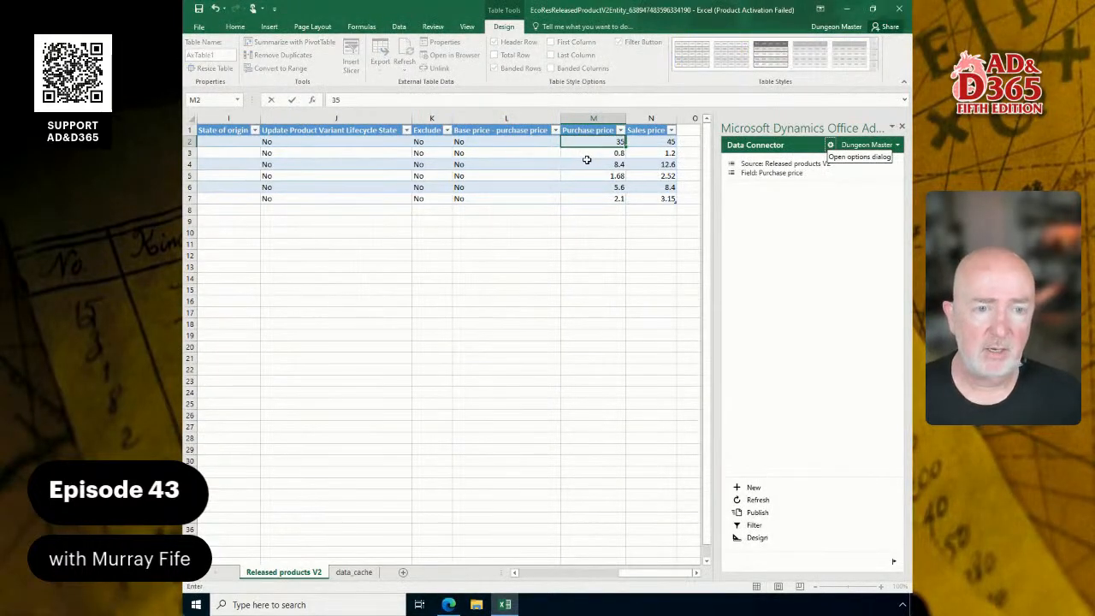
pyautogui.press('Tab')
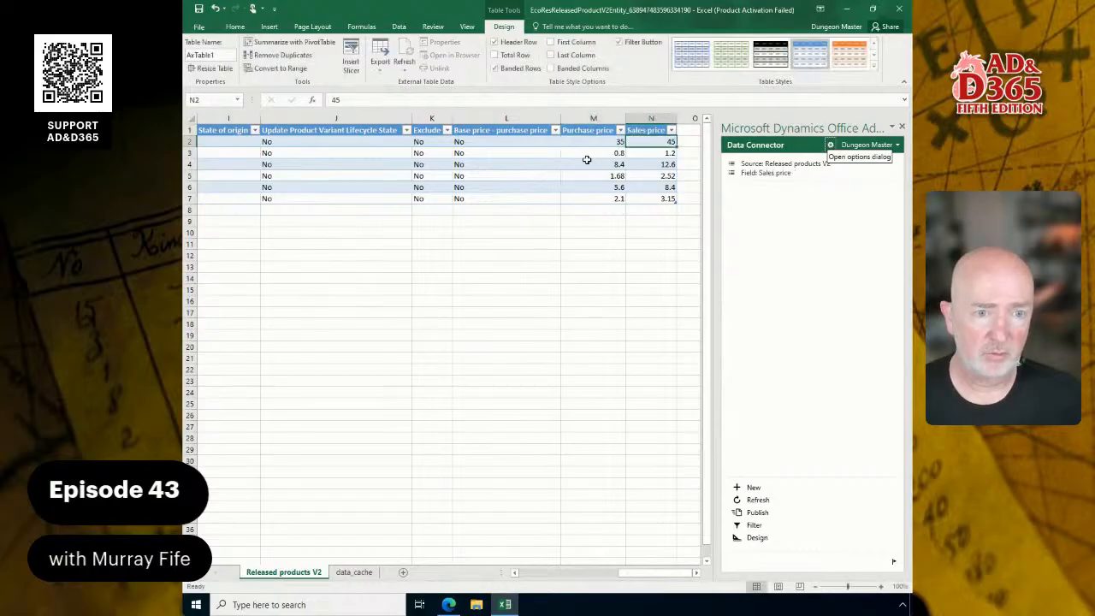
pyautogui.write('5')
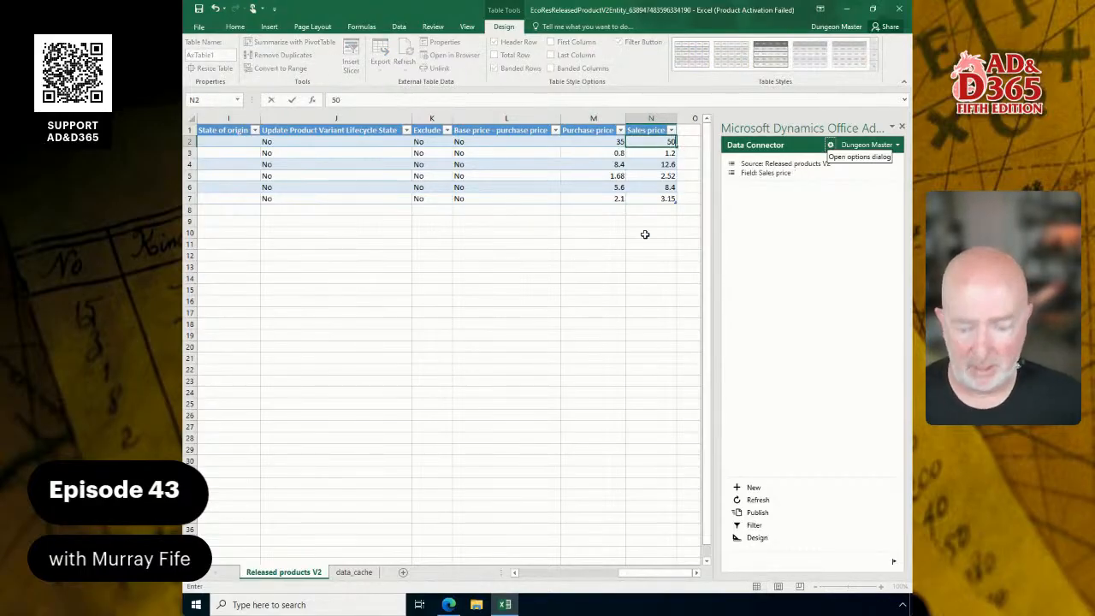
pyautogui.press('Return')
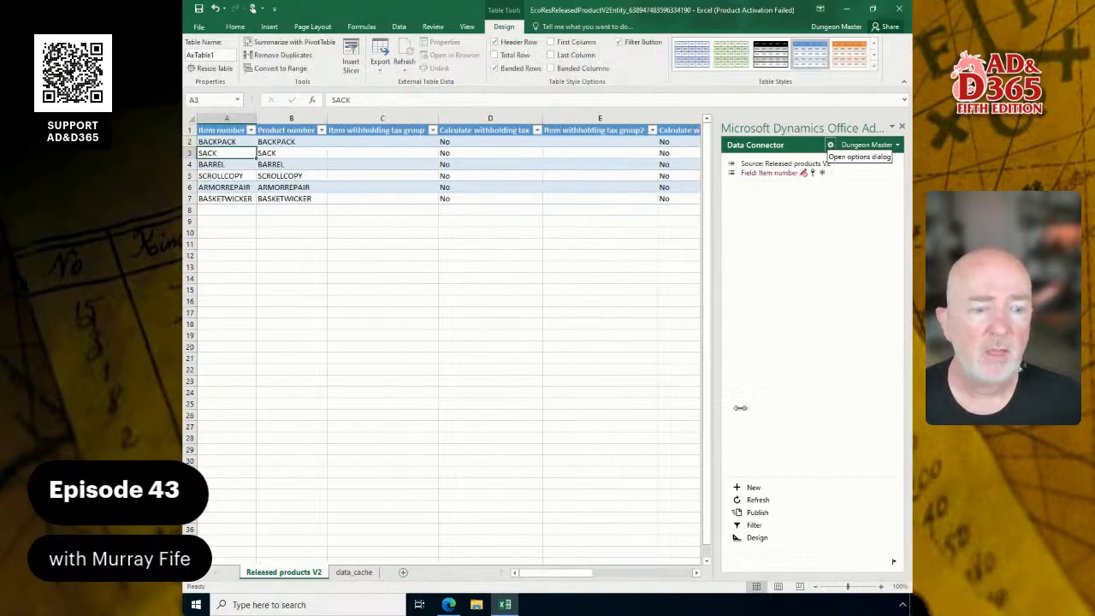
pyautogui.click(765, 518)
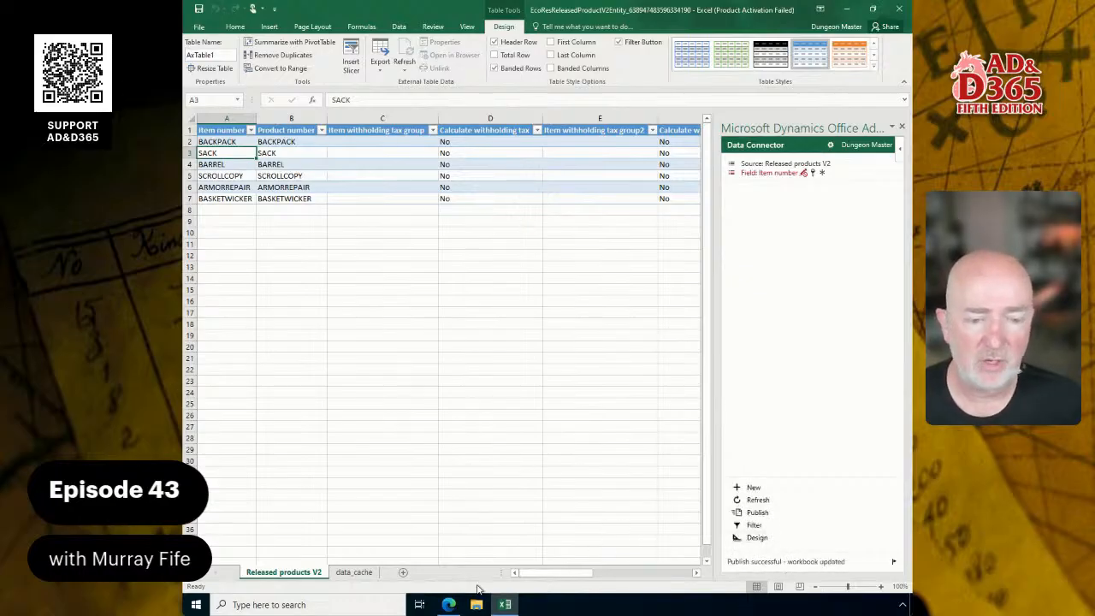
# Step: Switch to the Dynamics 365 released products page in the browser and show it full screen
pyautogui.click(448, 604)
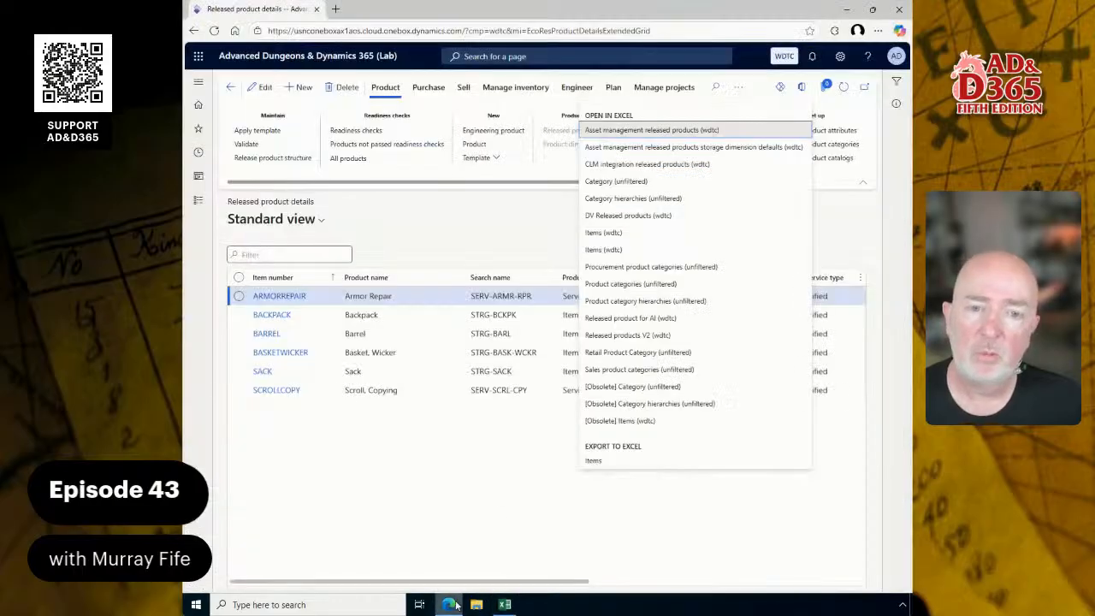
pyautogui.click(484, 470)
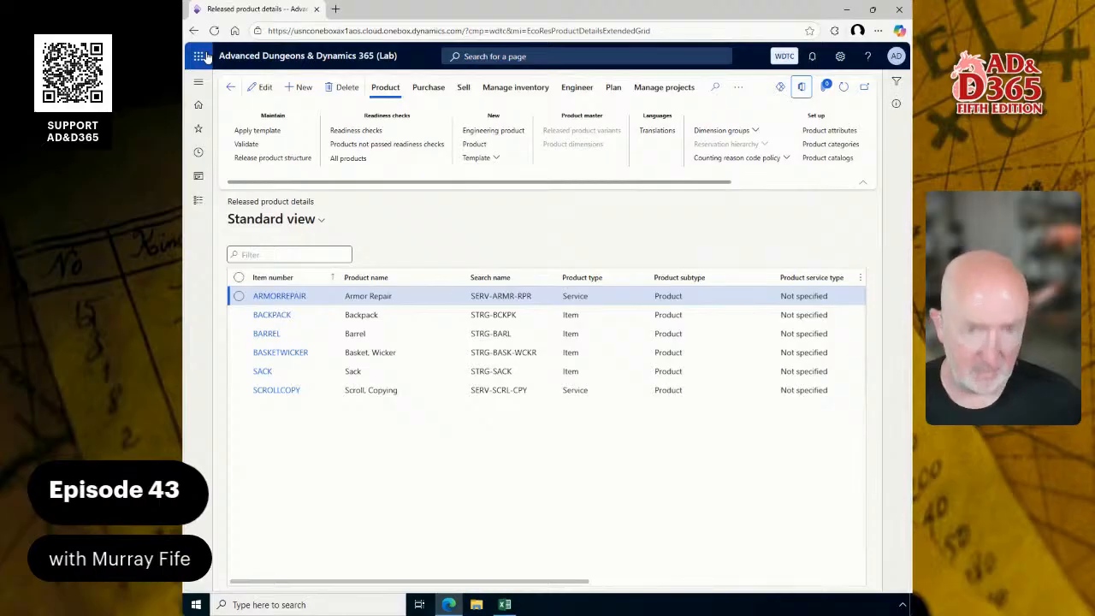
pyautogui.press('F11')
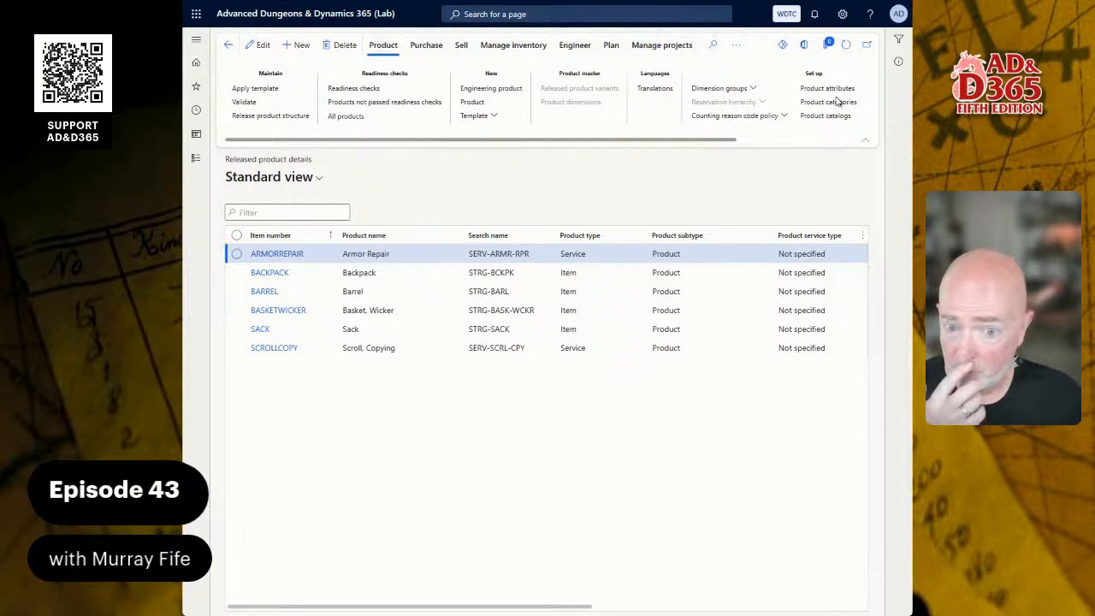
# Step: Open the BACKPACK released product and check its purchase price and base sales price
pyautogui.click(266, 275)
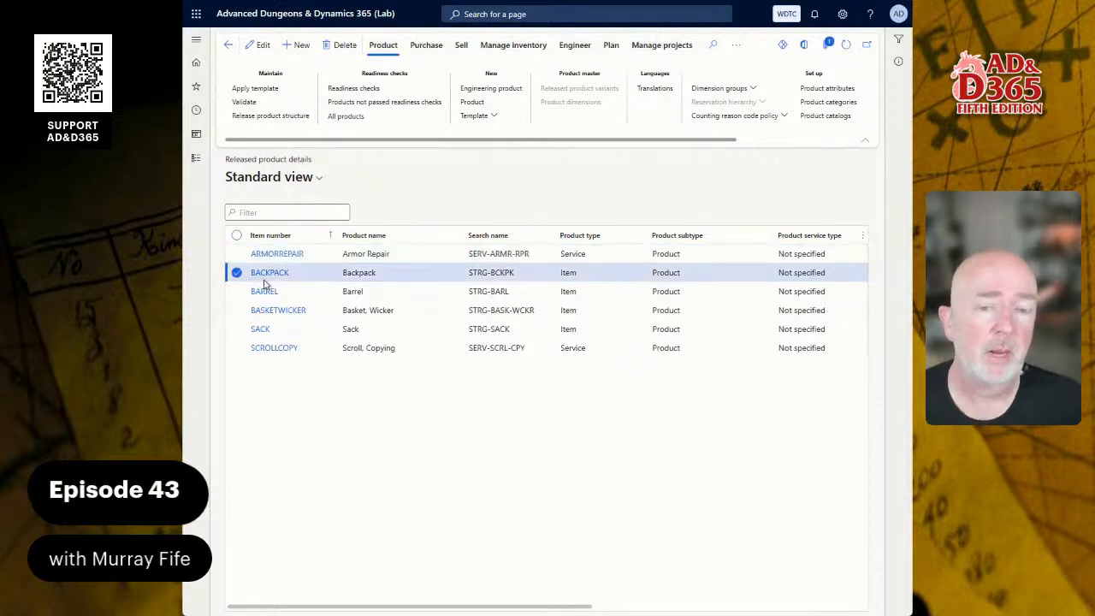
pyautogui.scroll(-2, 422, 320)
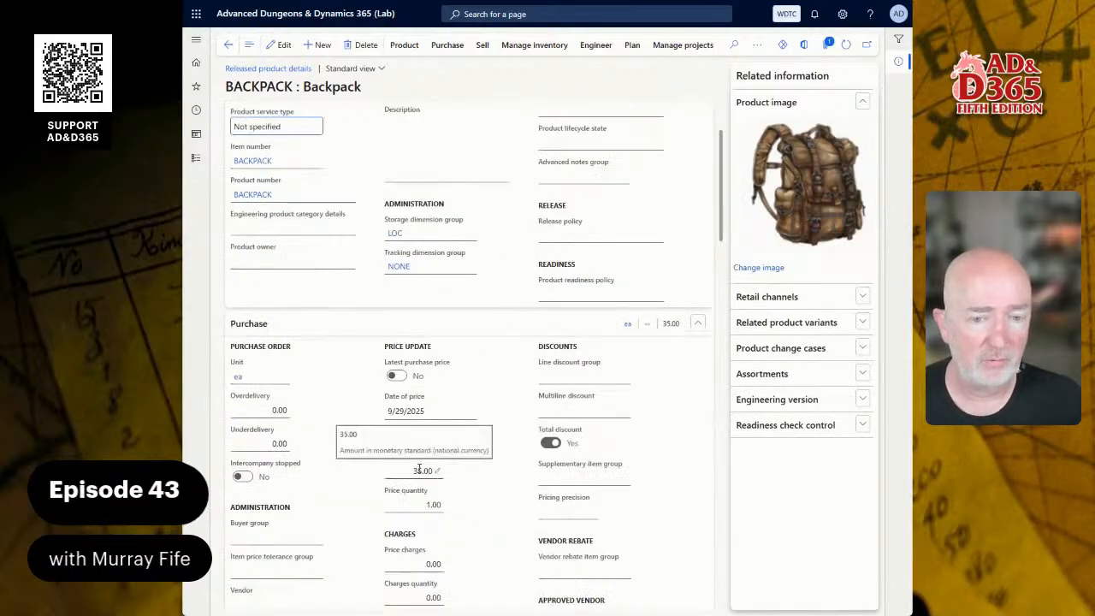
pyautogui.scroll(-1, 420, 468)
pyautogui.scroll(-10, 420, 468)
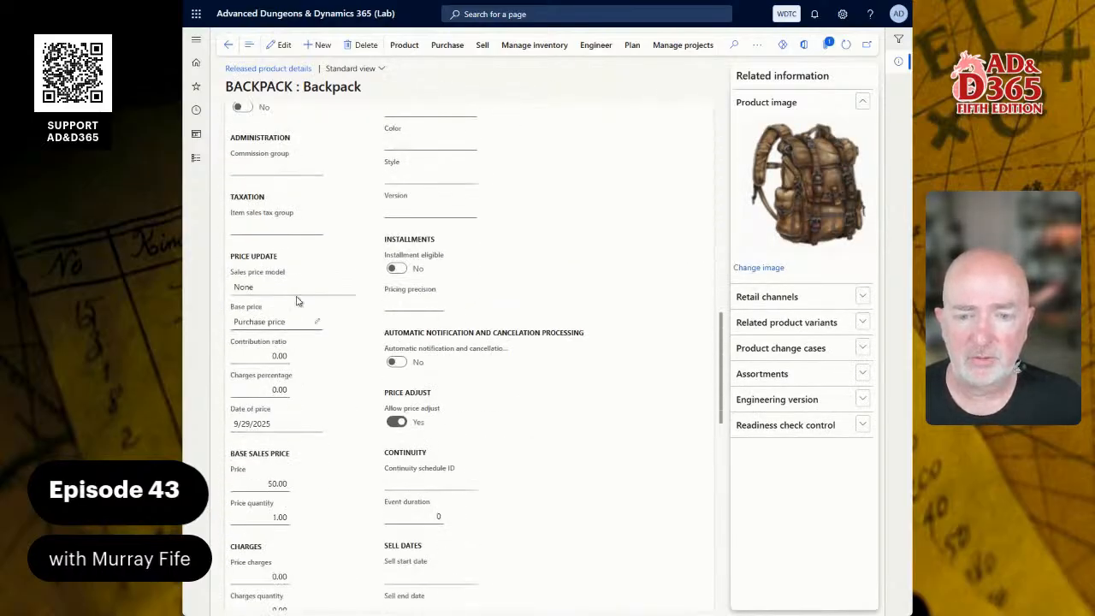
pyautogui.scroll(-2, 334, 378)
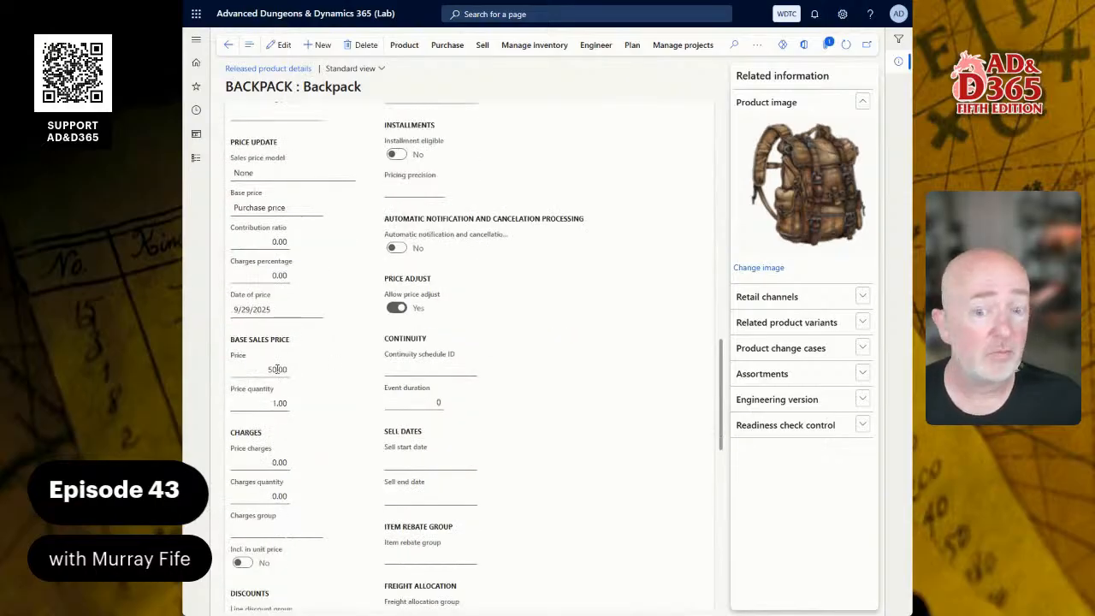
# Step: Return to the released products list, switch it to the Pricing view, and select the purchase price of BACKPACK
pyautogui.click(229, 45)
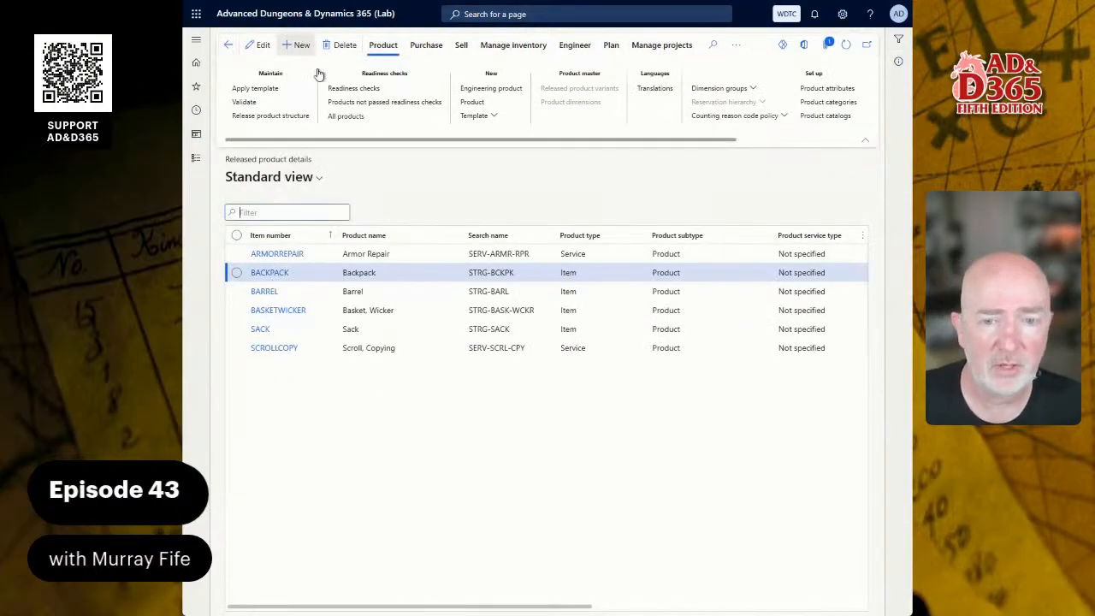
pyautogui.click(316, 178)
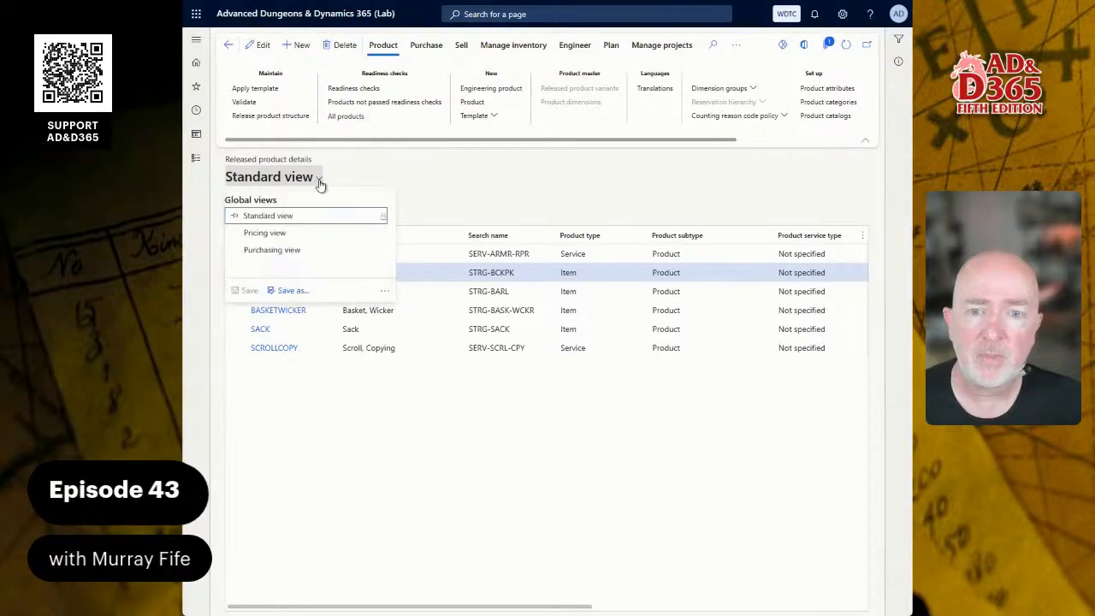
pyautogui.click(345, 229)
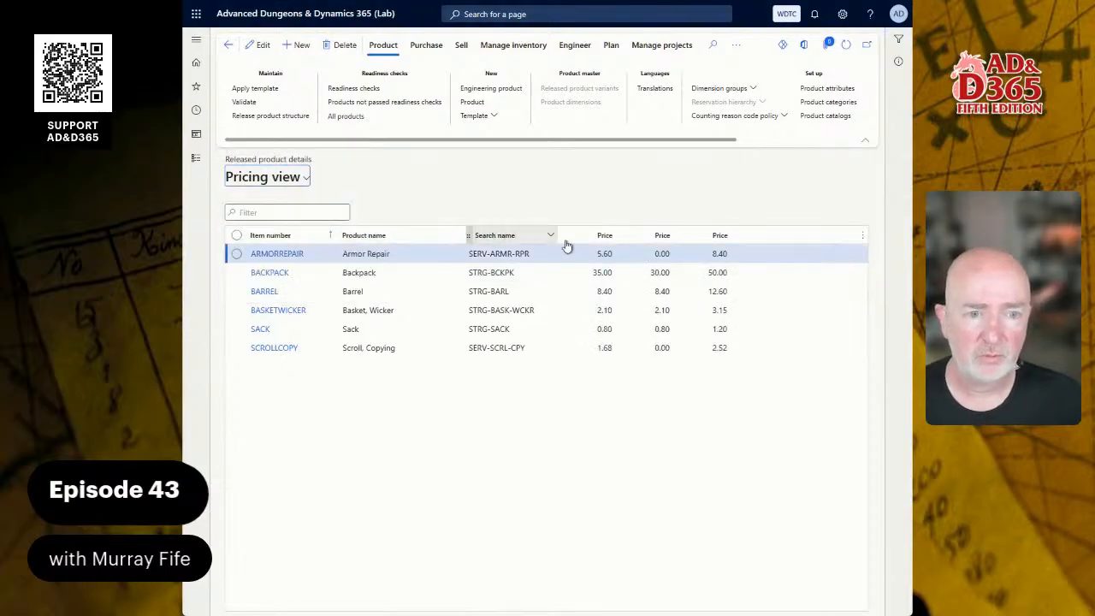
pyautogui.click(534, 253)
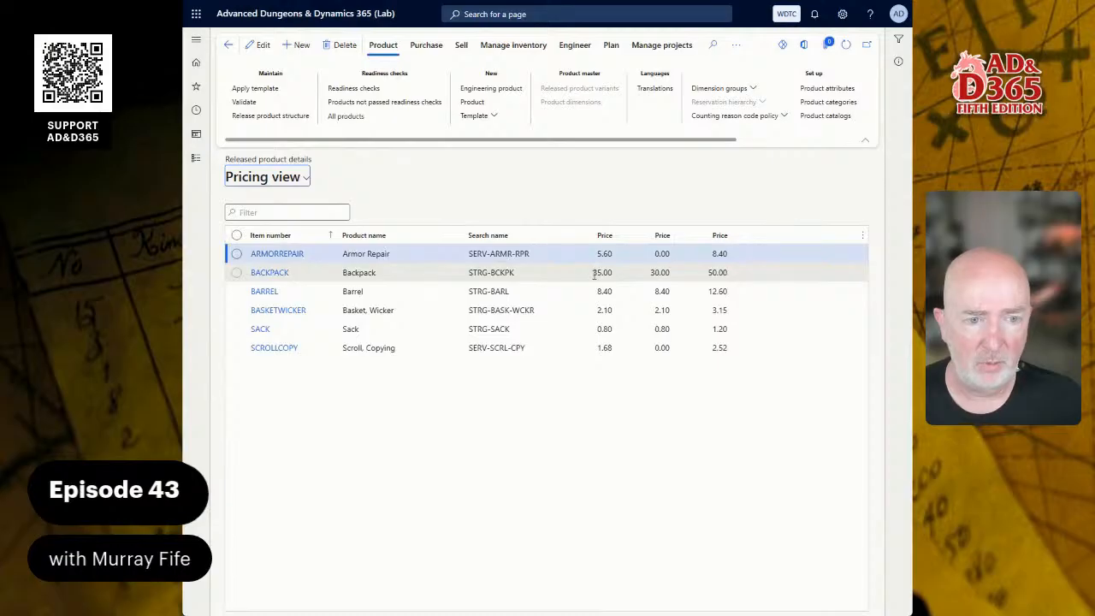
pyautogui.click(594, 272)
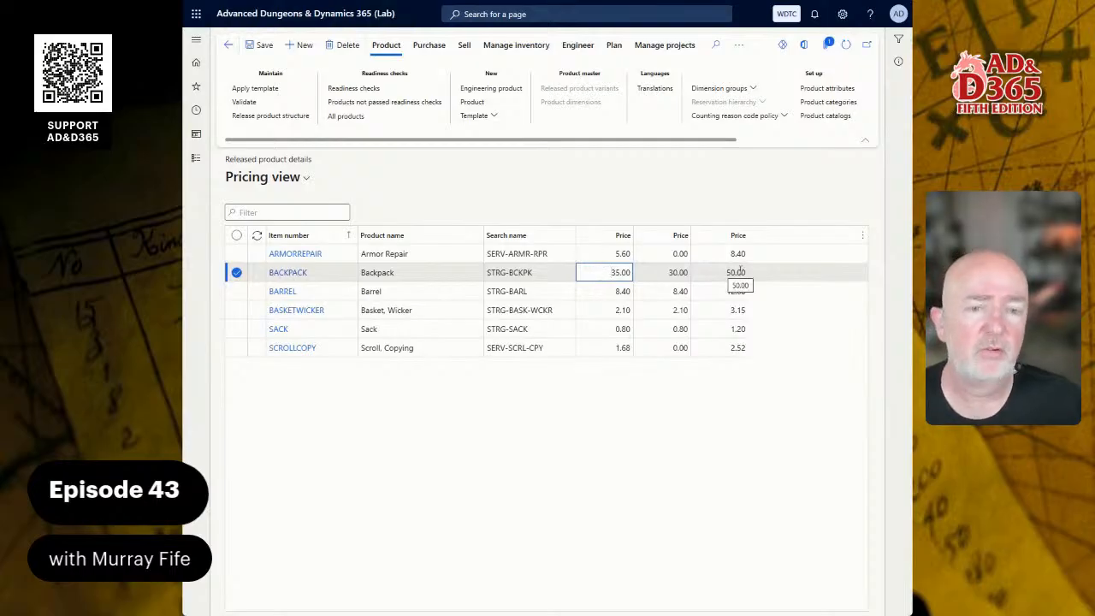
# Step: Try to export all rows of the released products Pricing view to Excel
pyautogui.rightClick(513, 292)
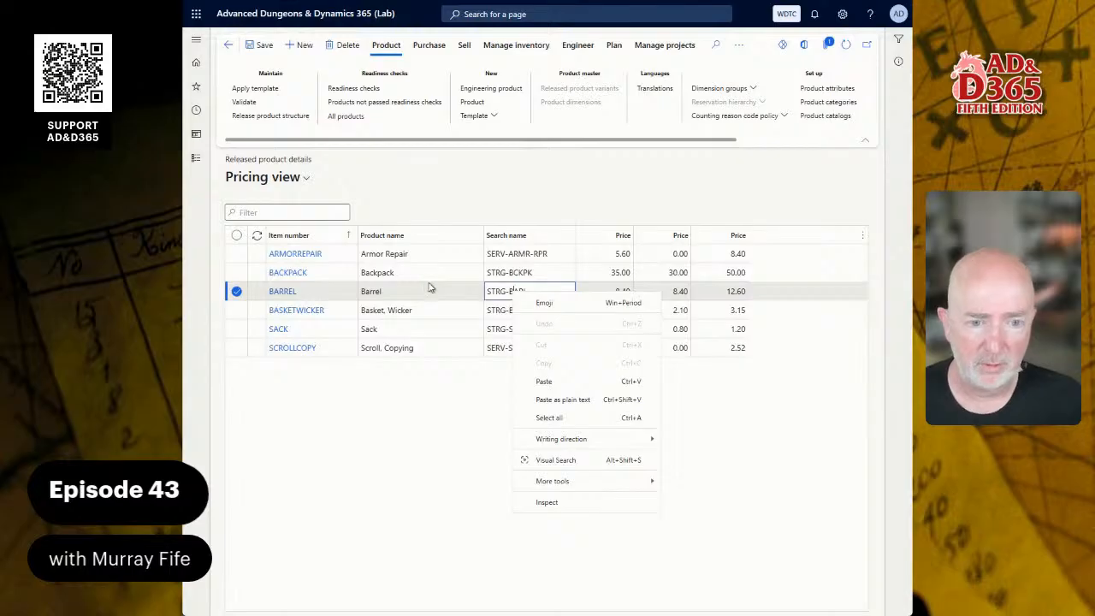
pyautogui.rightClick(238, 274)
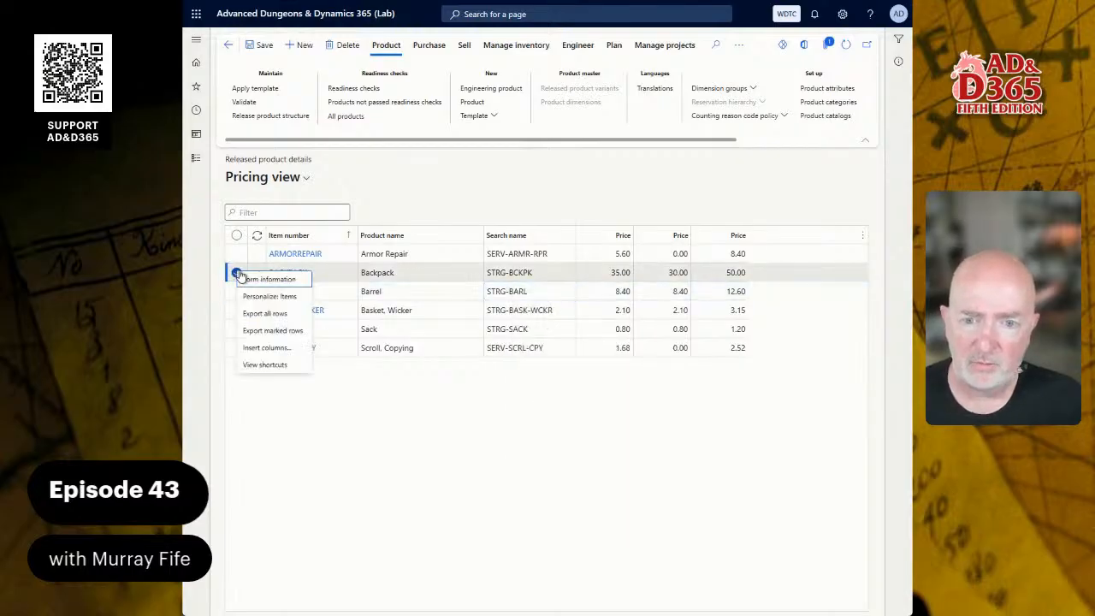
pyautogui.moveTo(256, 279)
pyautogui.click(310, 428)
pyautogui.rightClick(238, 292)
pyautogui.moveTo(267, 300)
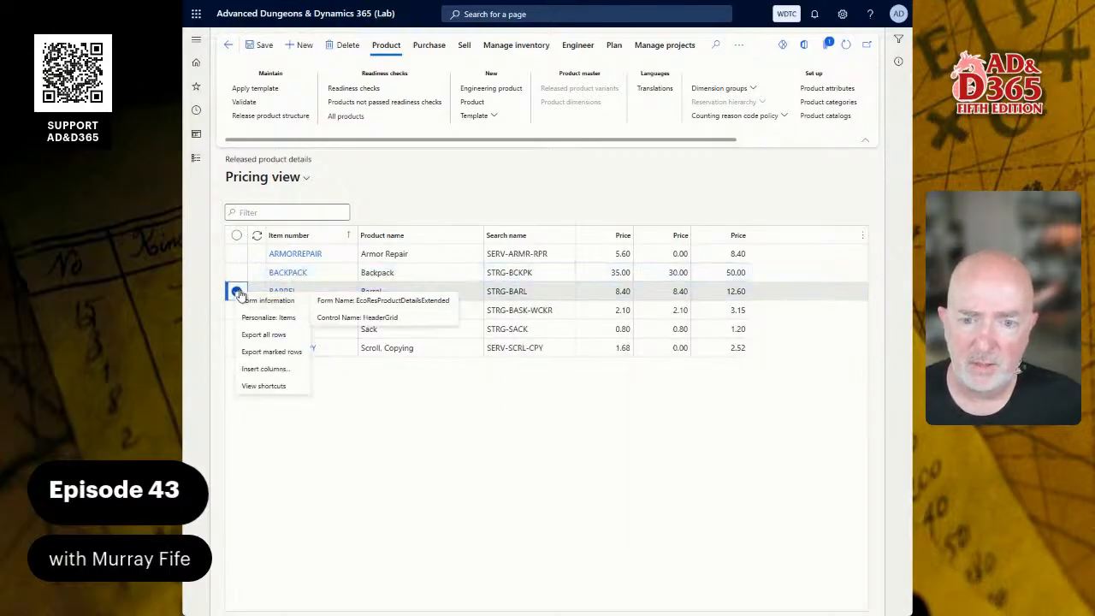
pyautogui.click(275, 335)
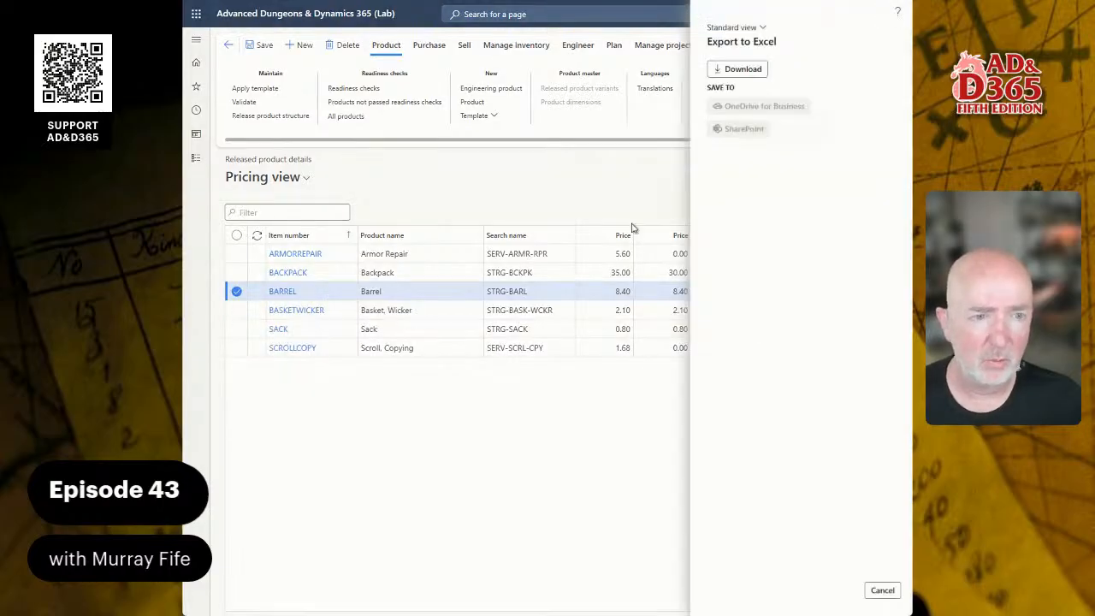
pyautogui.click(739, 90)
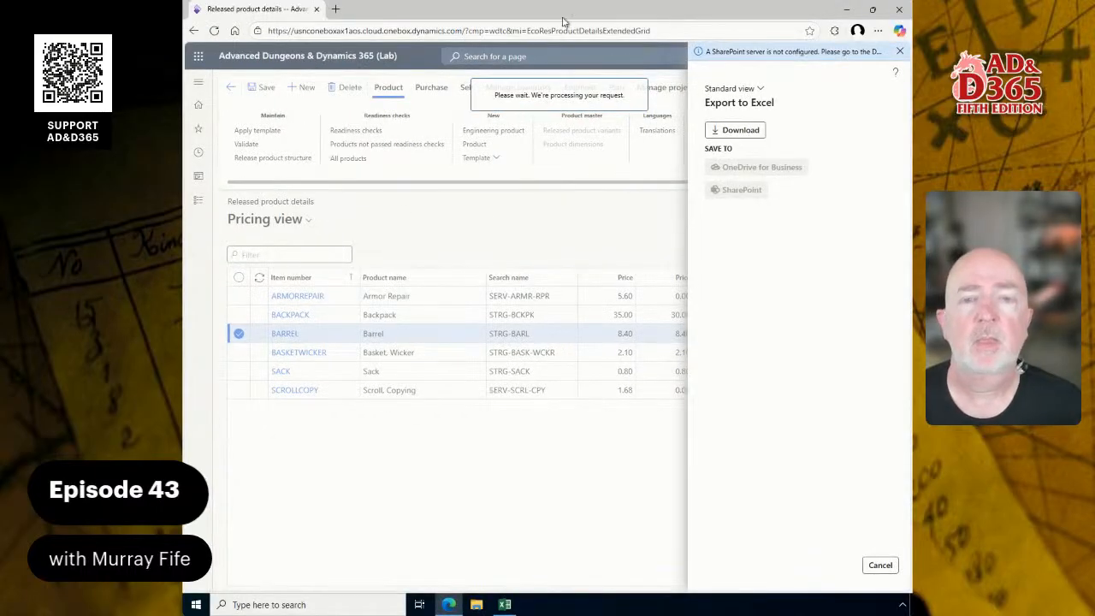
# Step: Reload the released products page, switch it back to the Pricing view, and select the purchase price of ARMORREPAIR
pyautogui.click(214, 31)
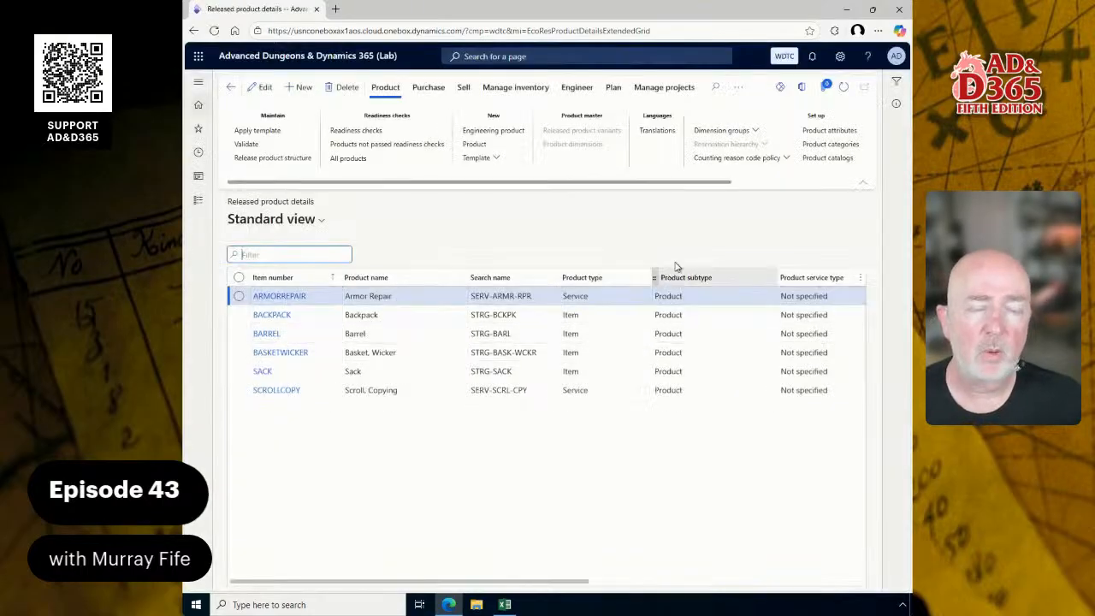
pyautogui.click(321, 220)
pyautogui.click(274, 275)
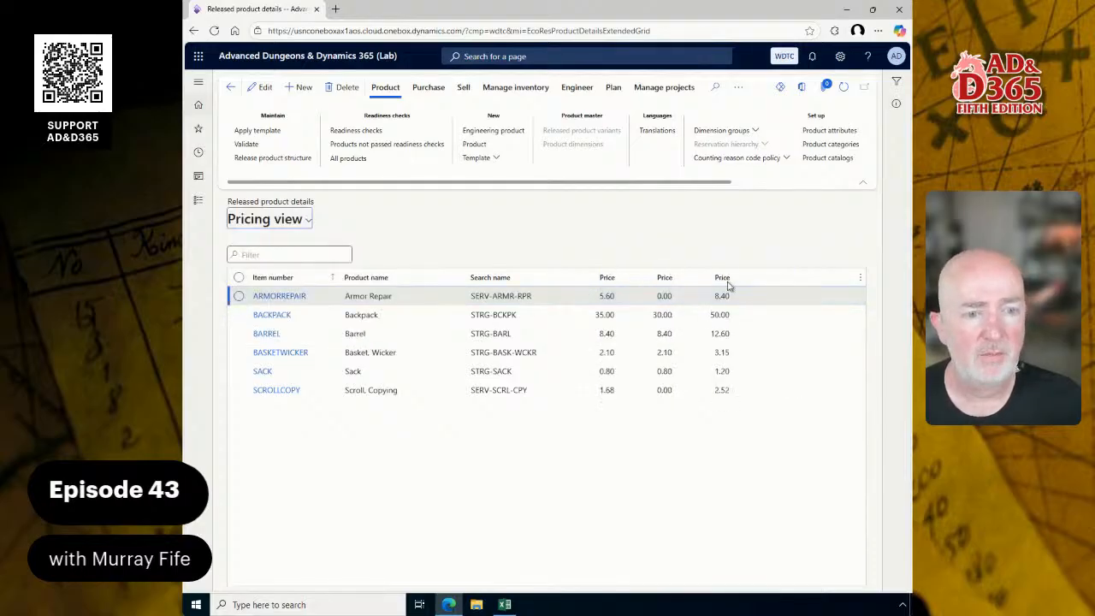
pyautogui.click(608, 297)
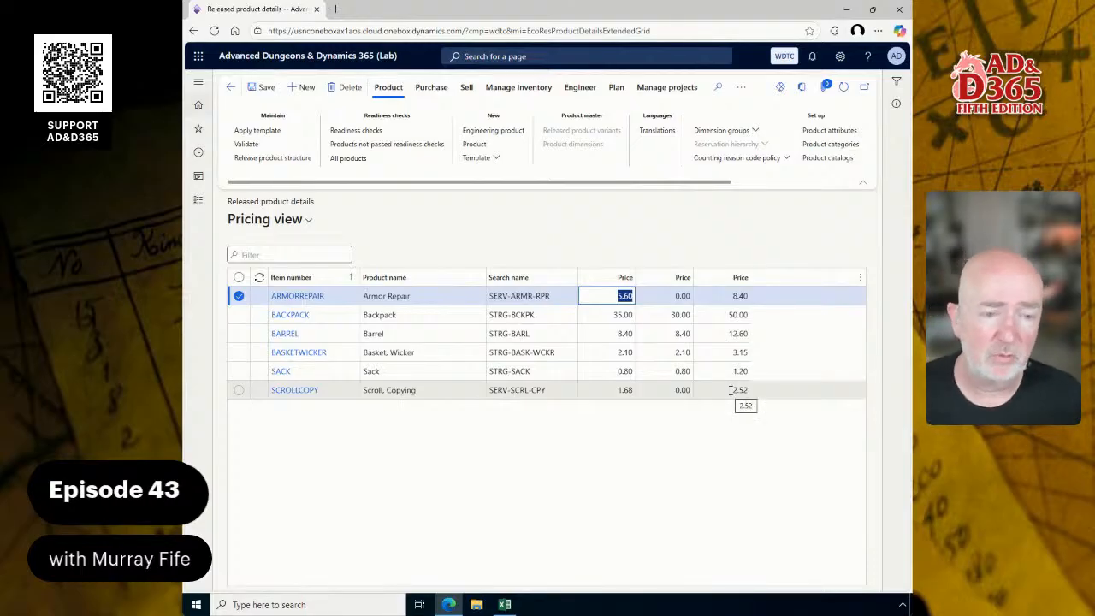
# Step: Switch to the Released products V2 workbook in Excel and arrange it side by side with the browser
pyautogui.click(504, 605)
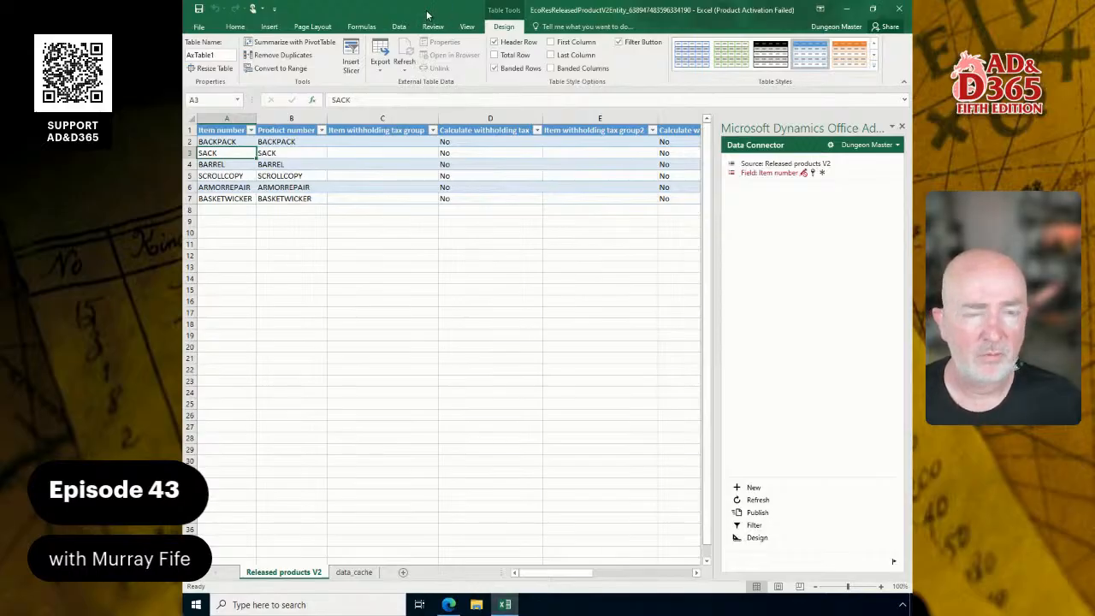
pyautogui.click(872, 9)
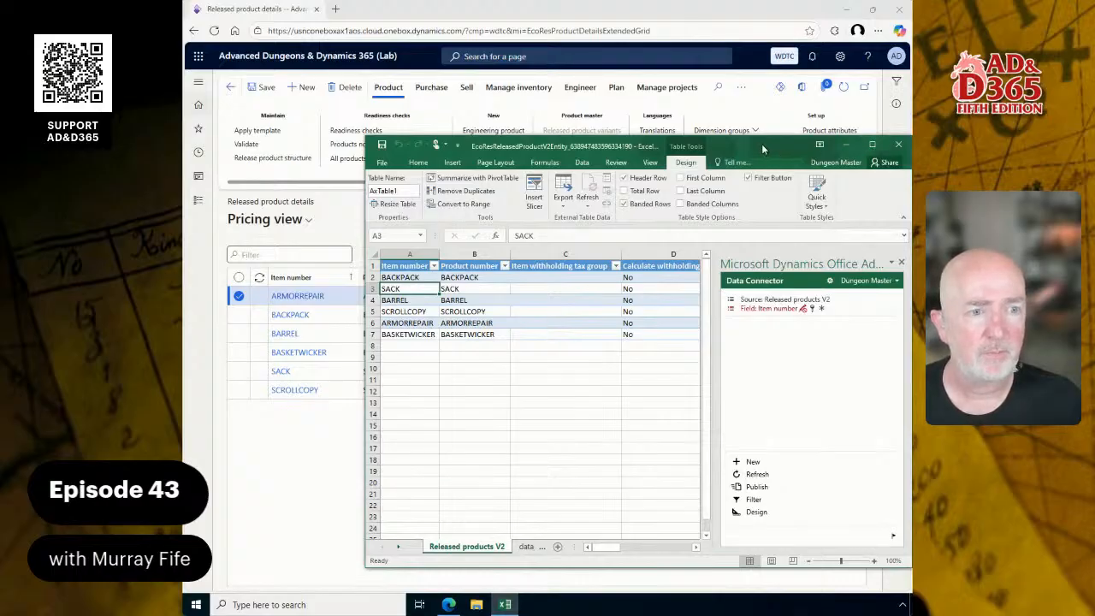
pyautogui.moveTo(762, 144); pyautogui.dragTo(912, 149)
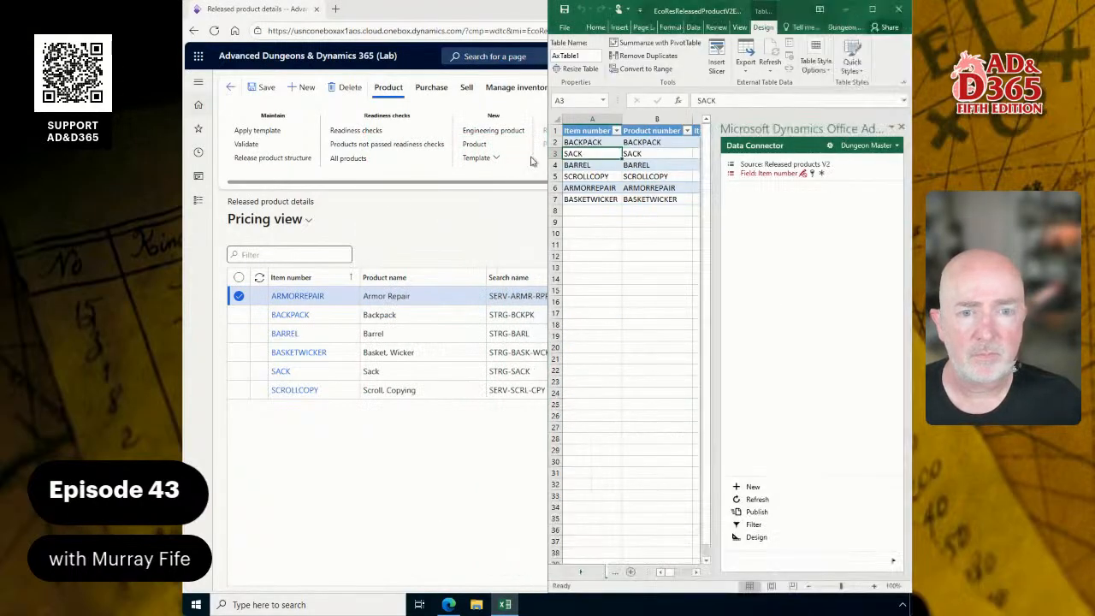
pyautogui.click(339, 398)
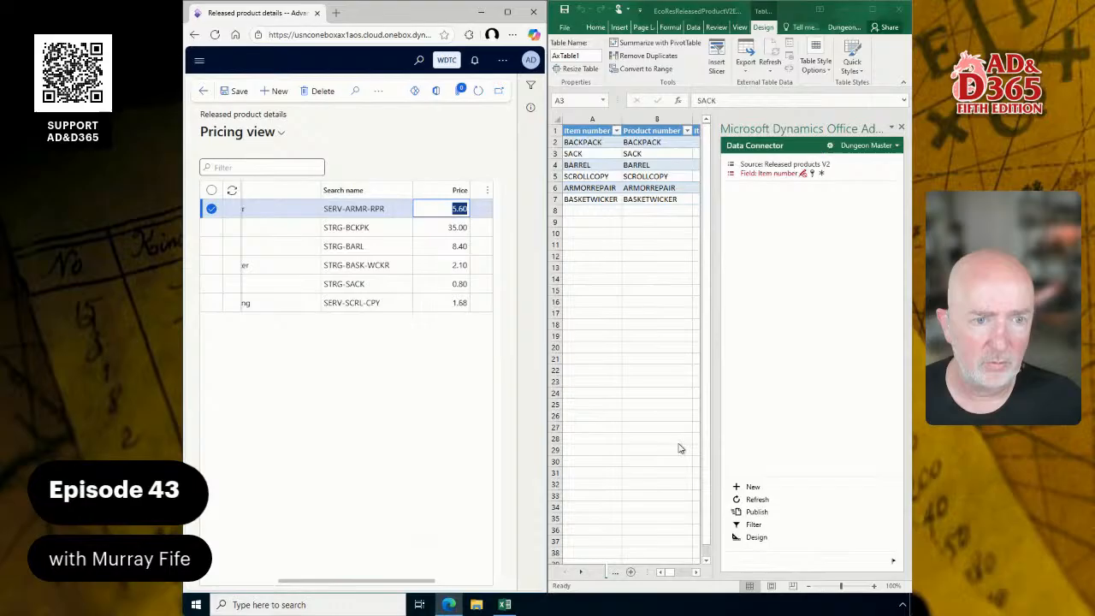
# Step: Below the Released products V2 table's Purchase price column, enter 5.6, 35, 8.4, 0.8 and 1.68 in cells M12 to M16
pyautogui.click(676, 573)
pyautogui.click(692, 573)
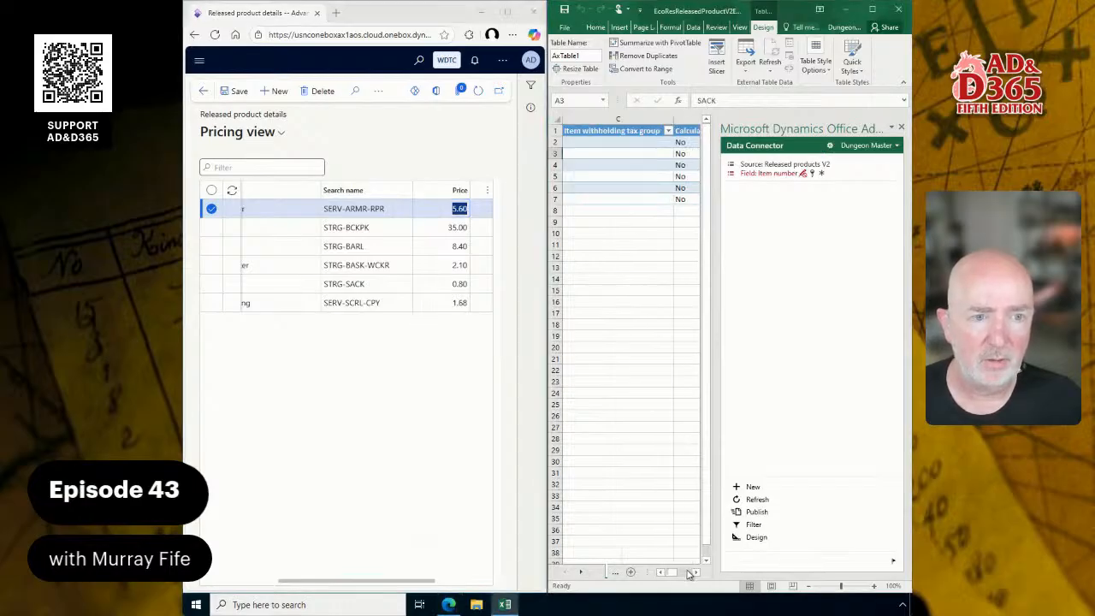
pyautogui.click(692, 573)
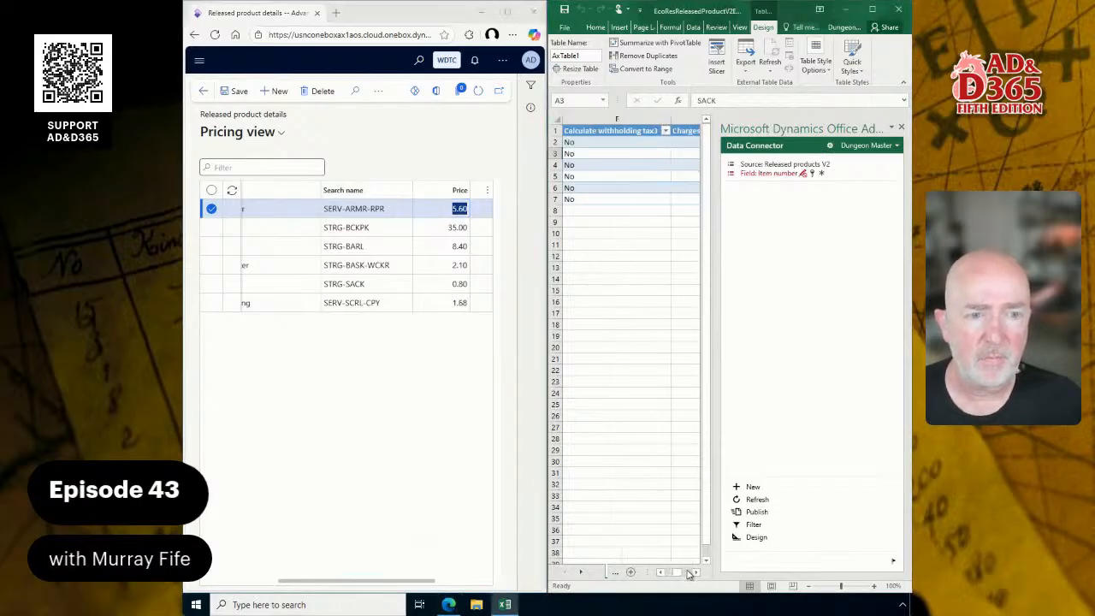
pyautogui.click(691, 572)
pyautogui.click(696, 574)
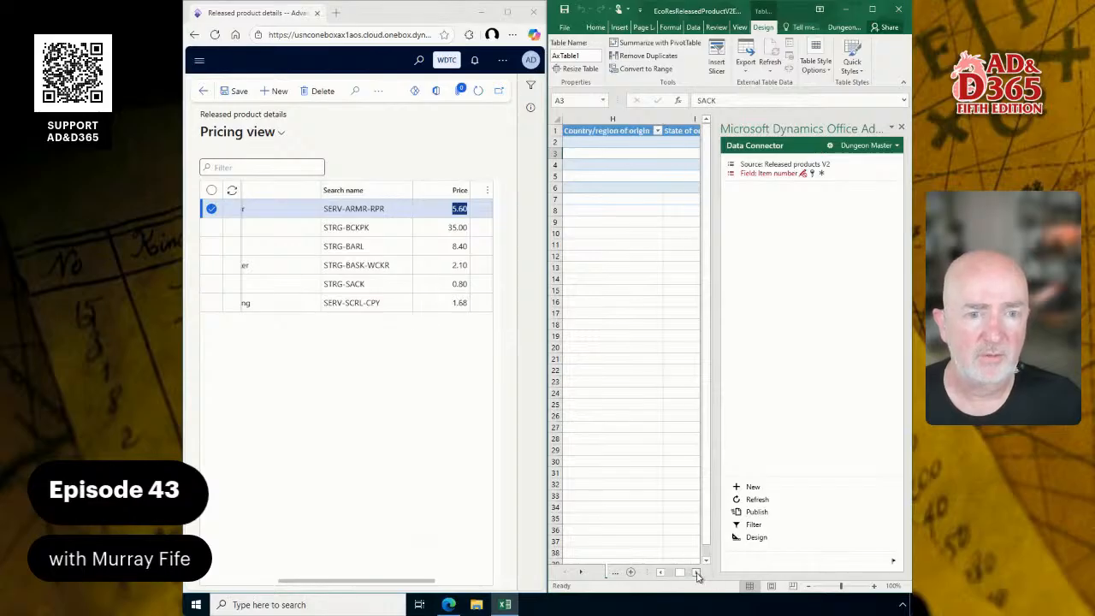
pyautogui.click(696, 574)
pyautogui.click(696, 573)
pyautogui.click(696, 573)
pyautogui.click(697, 573)
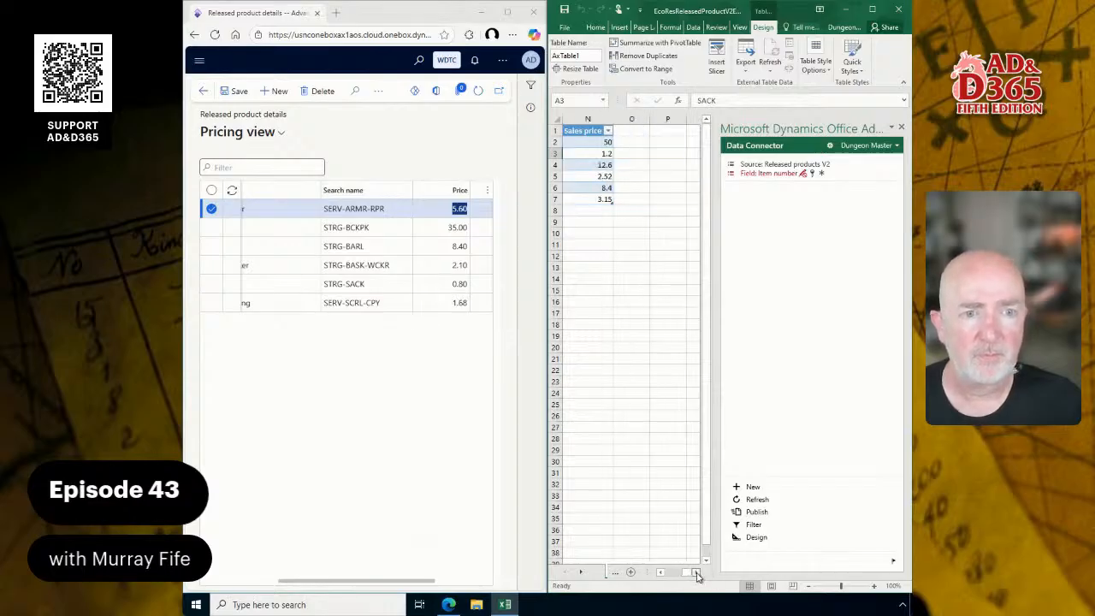
pyautogui.click(662, 573)
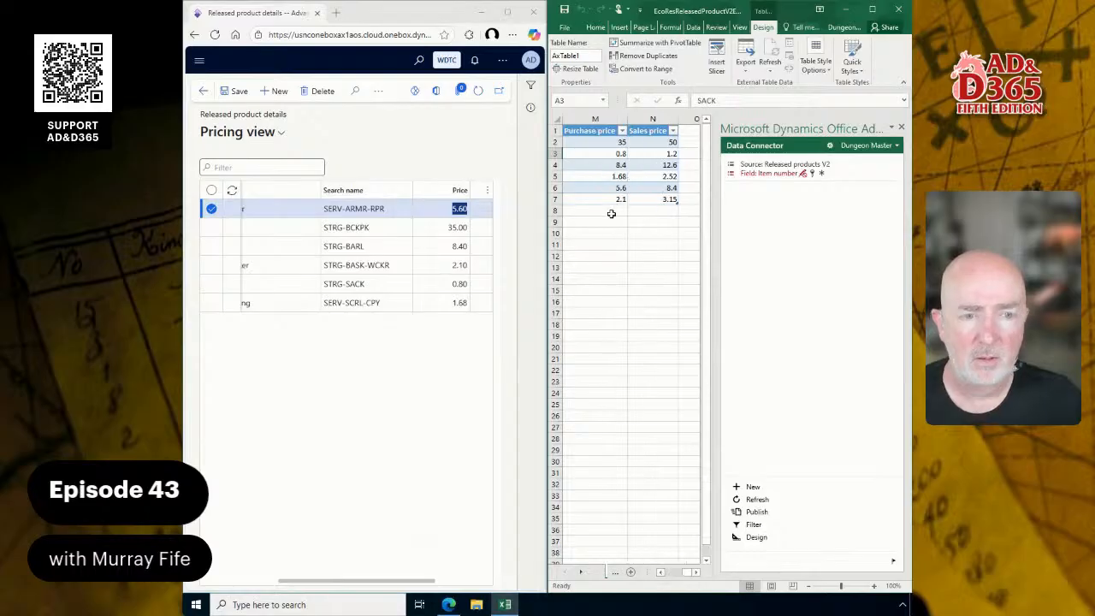
pyautogui.click(605, 255)
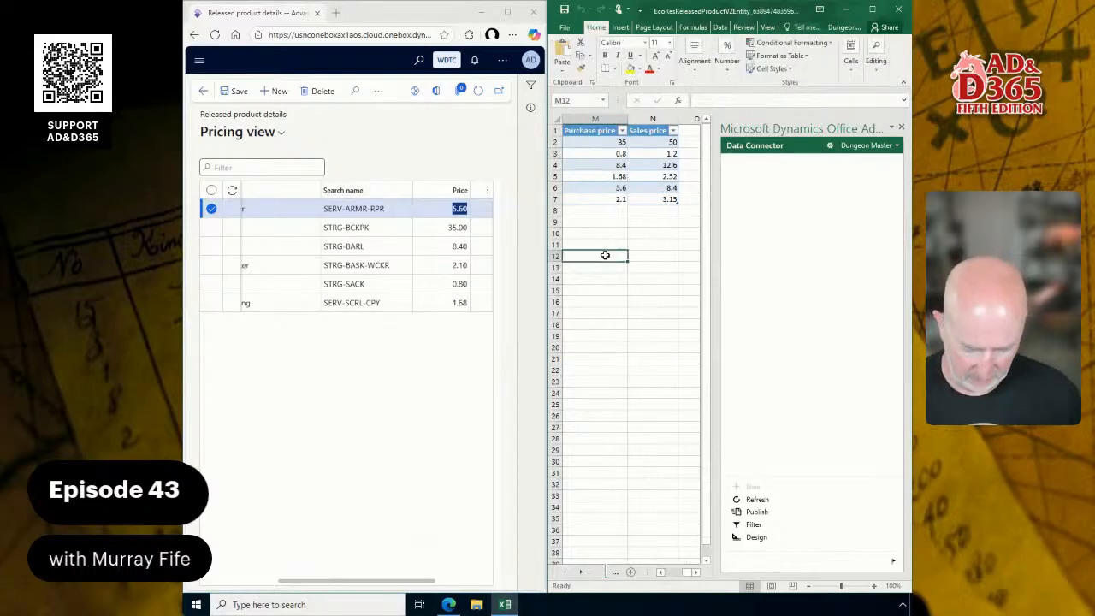
pyautogui.write('5.6')
pyautogui.press('Return')
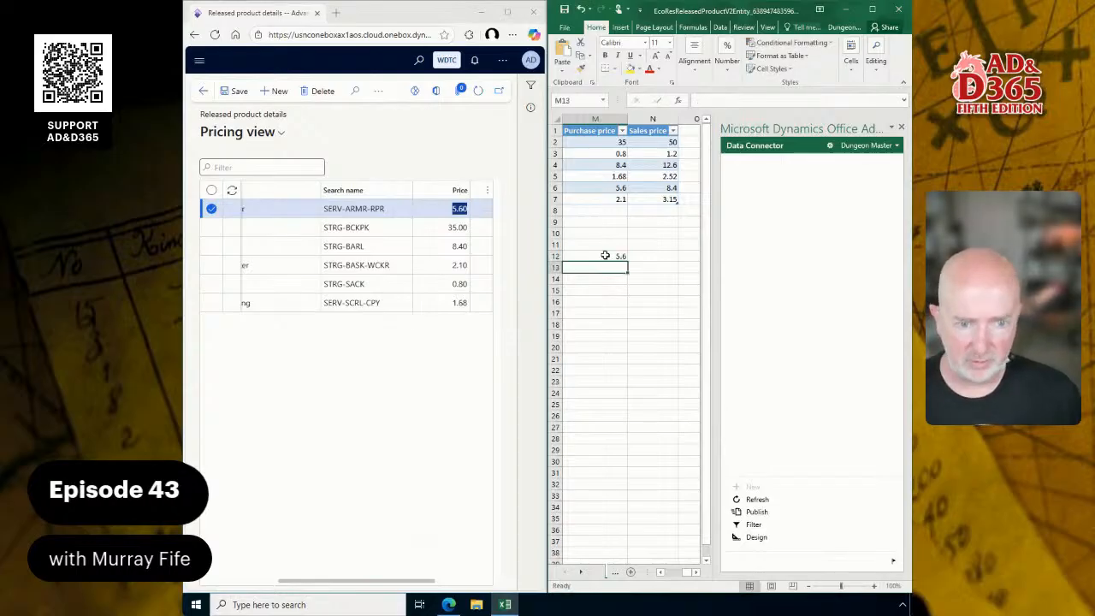
pyautogui.write('35')
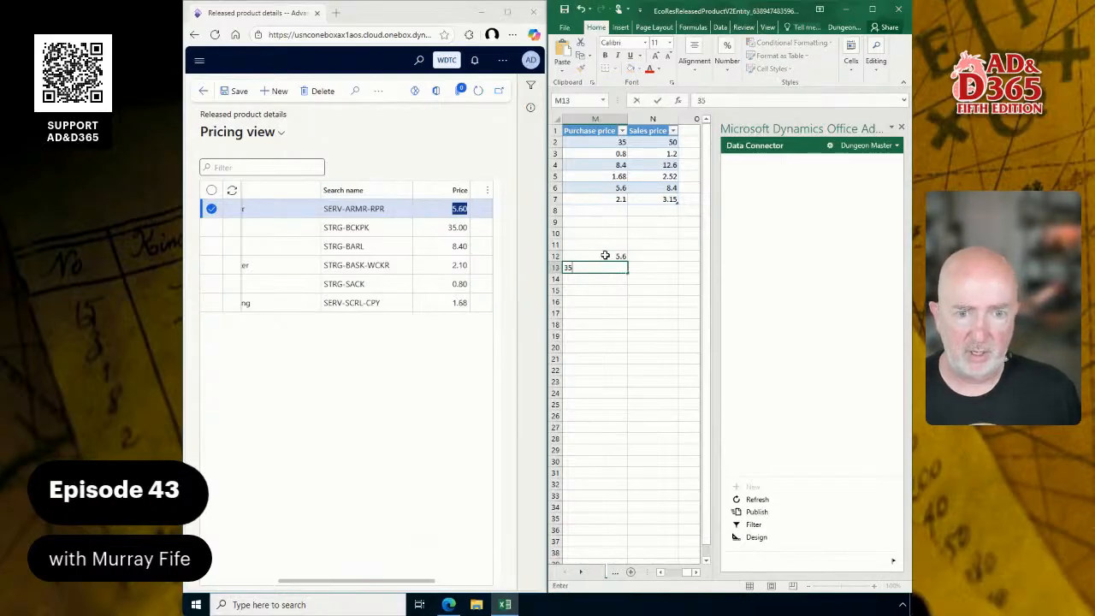
pyautogui.press('Return')
pyautogui.write('8.4')
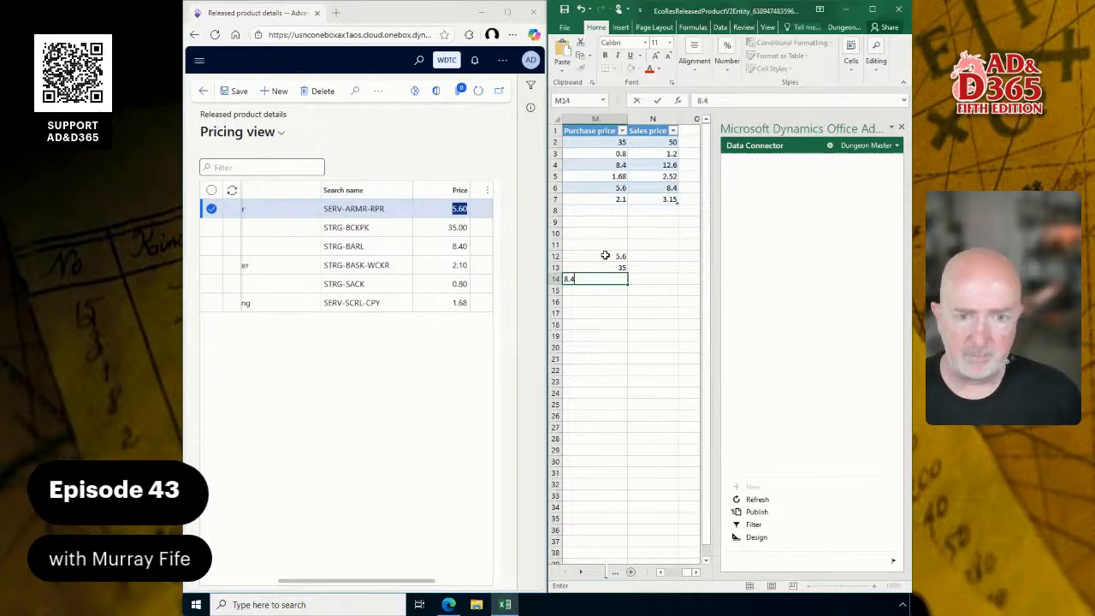
pyautogui.press('Return')
pyautogui.write('0.8')
pyautogui.press('Return')
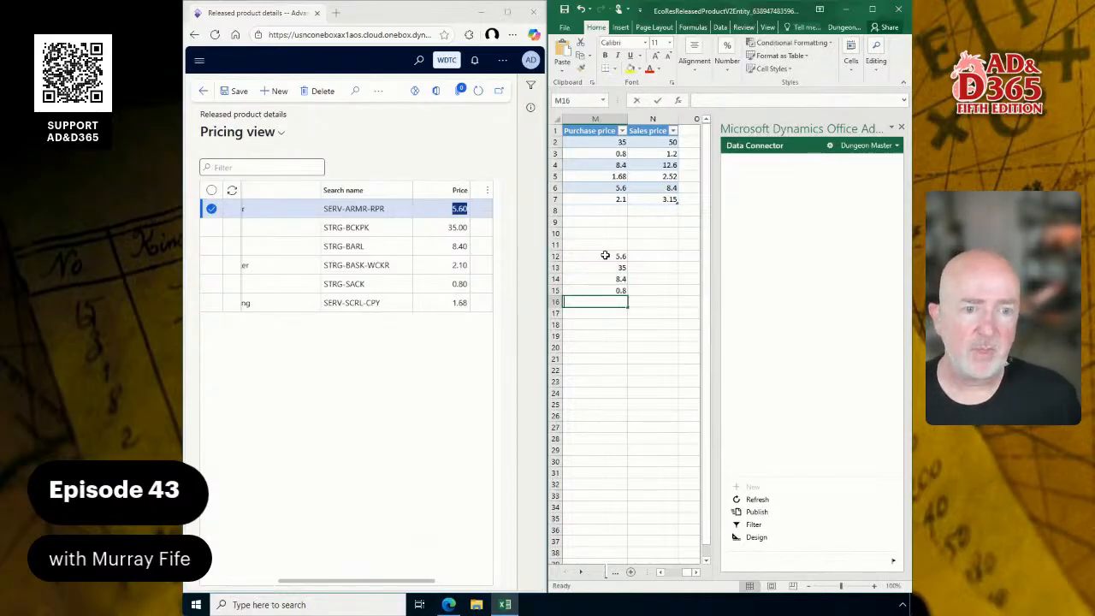
pyautogui.write('1.68')
pyautogui.press('Return')
# Step: Enter the formula =M12*1.05 in cell N12 to raise the first price by 5 percent
pyautogui.press('Up')
pyautogui.press('Up')
pyautogui.press('Up')
pyautogui.press('Up')
pyautogui.press('Up')
pyautogui.press('Right')
pyautogui.write('=')
pyautogui.press('Left')
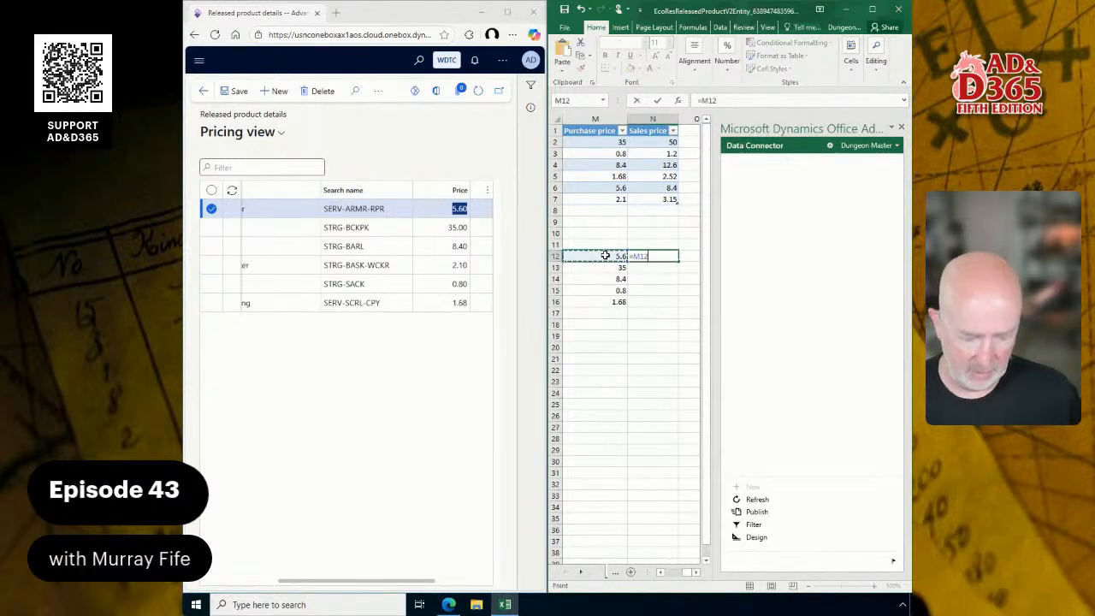
pyautogui.write('*1.05')
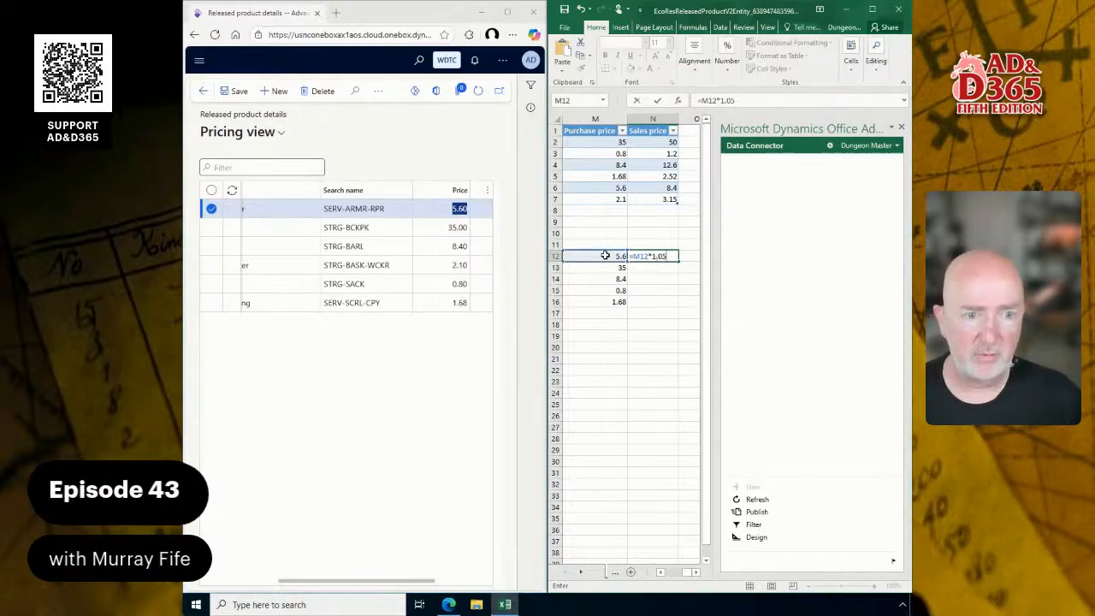
pyautogui.hotkey('ctrl', 'Return')
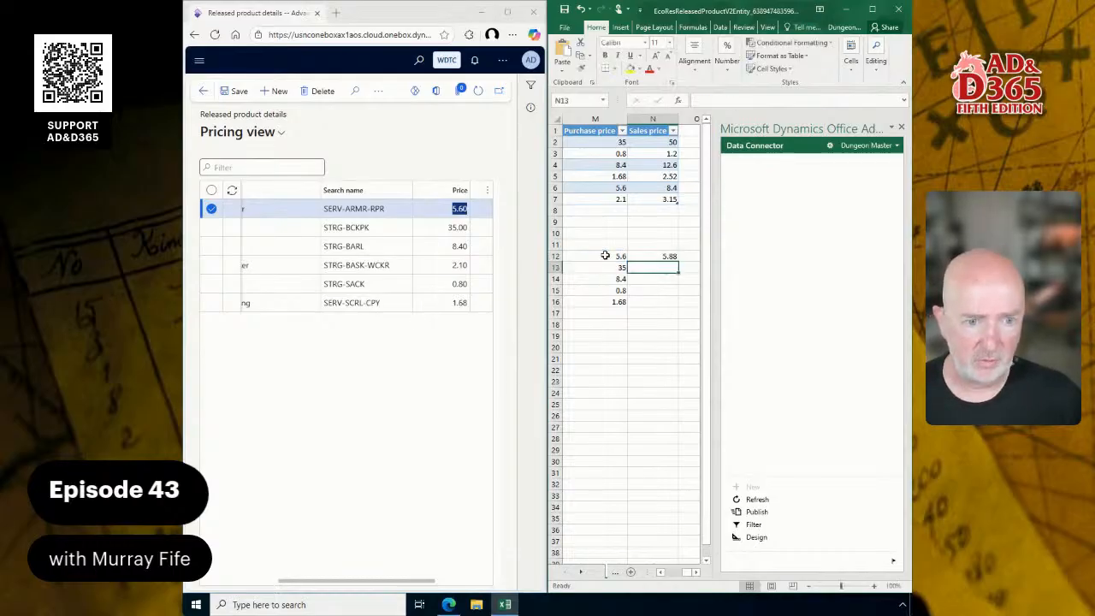
# Step: Fill the 5 percent increase formula from N12 down to N16 and copy the range N12:N16
pyautogui.hotkey('shift', 'Down')
pyautogui.hotkey('shift', 'Down')
pyautogui.hotkey('shift', 'Down')
pyautogui.hotkey('shift', 'Down')
pyautogui.hotkey('ctrl', 'd')
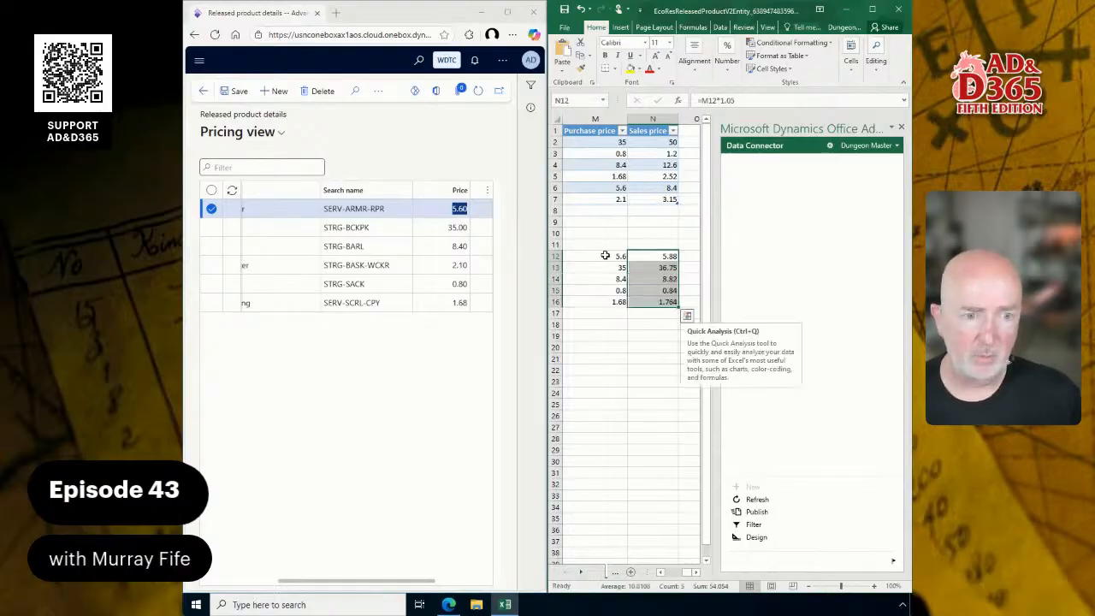
pyautogui.hotkey('ctrl', 'c')
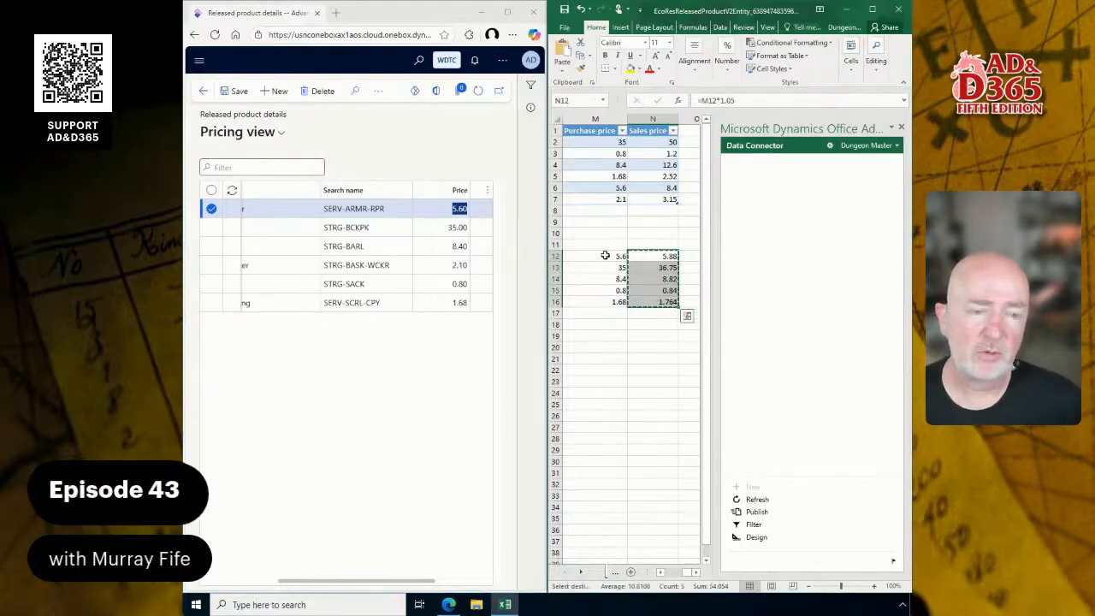
# Step: Try to paste the copied prices into the browser's purchase price column starting at ARMORREPAIR, and discard the changes
pyautogui.click(443, 208)
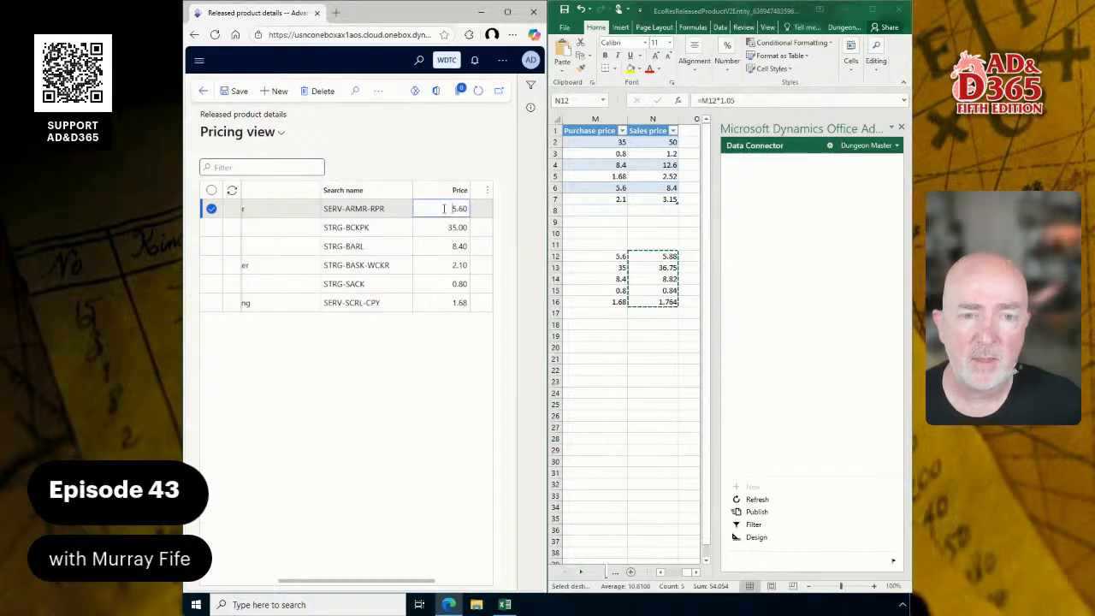
pyautogui.rightClick(443, 209)
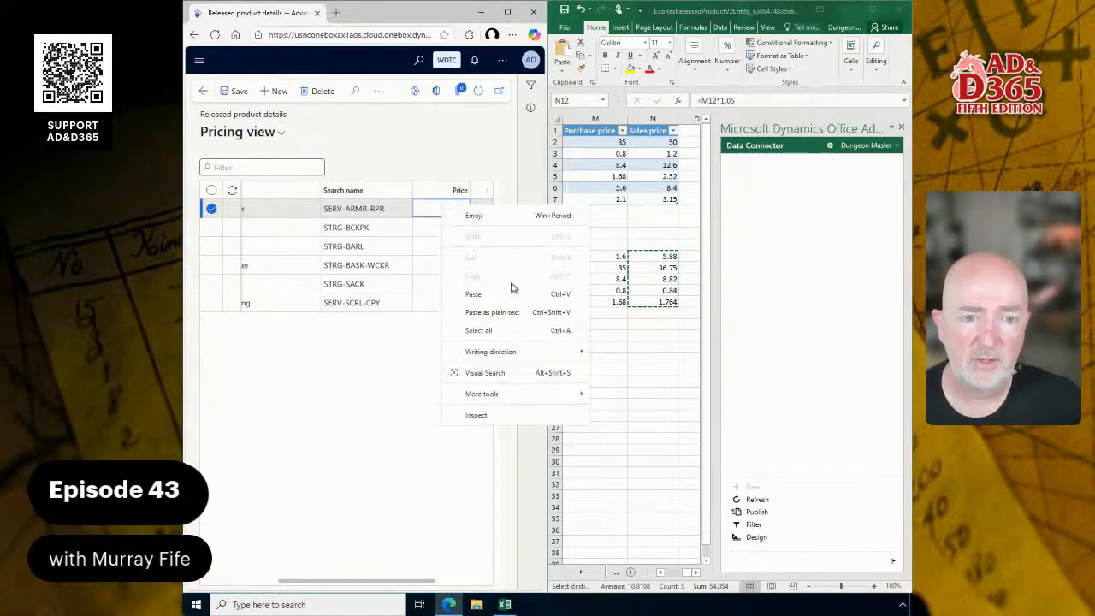
pyautogui.click(473, 295)
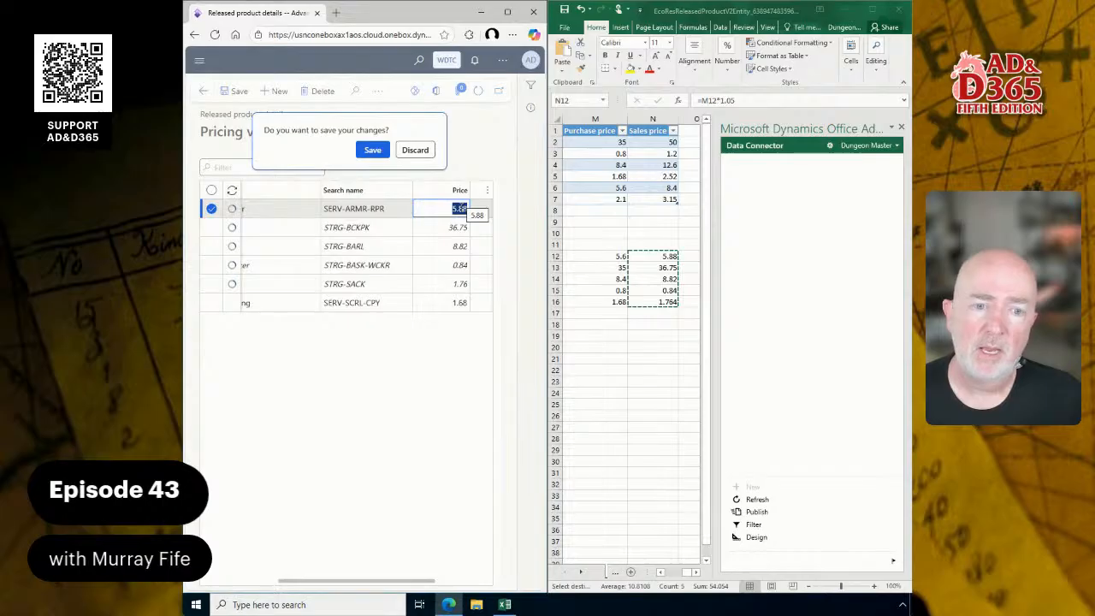
pyautogui.click(414, 150)
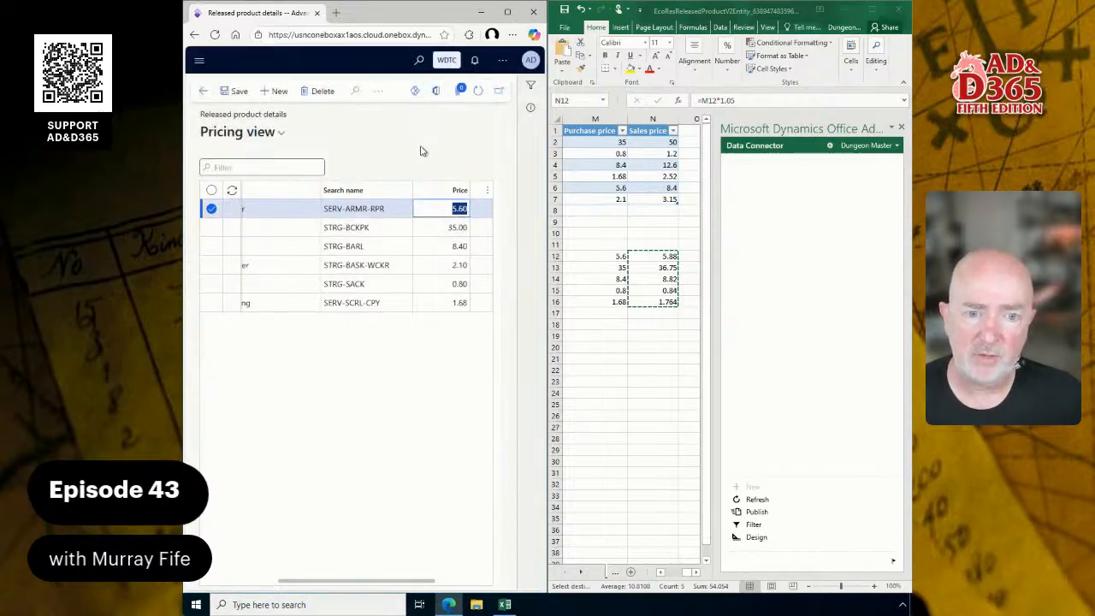
# Step: In the Excel sheet, insert a row above the 0.8 price in row 15 and enter 2.1 in M15
pyautogui.click(620, 293)
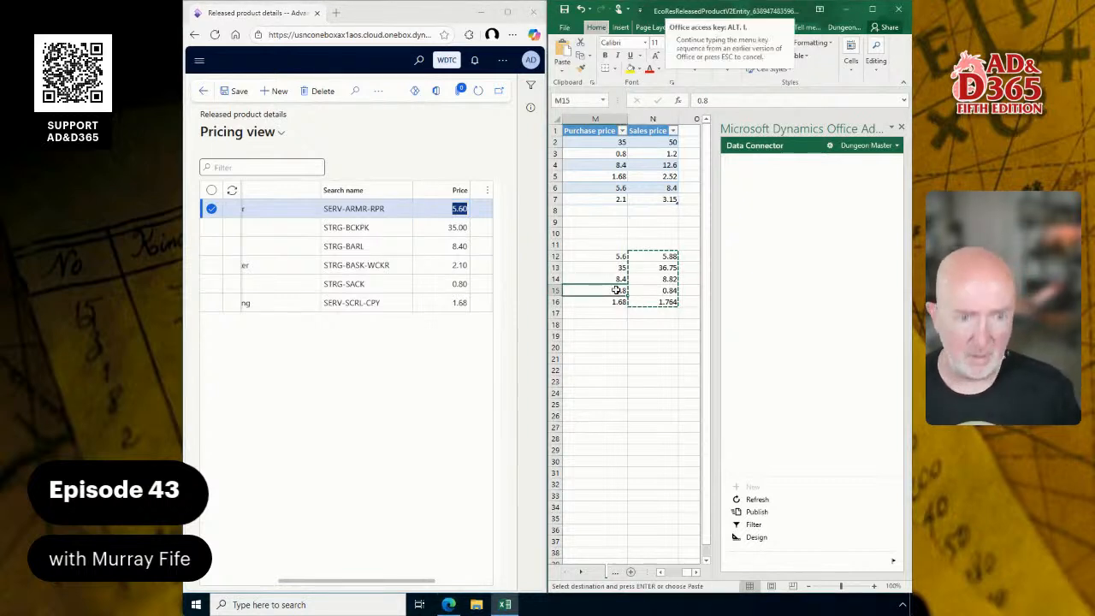
pyautogui.hotkey('ctrl', 'shift', '+')
pyautogui.write('1')
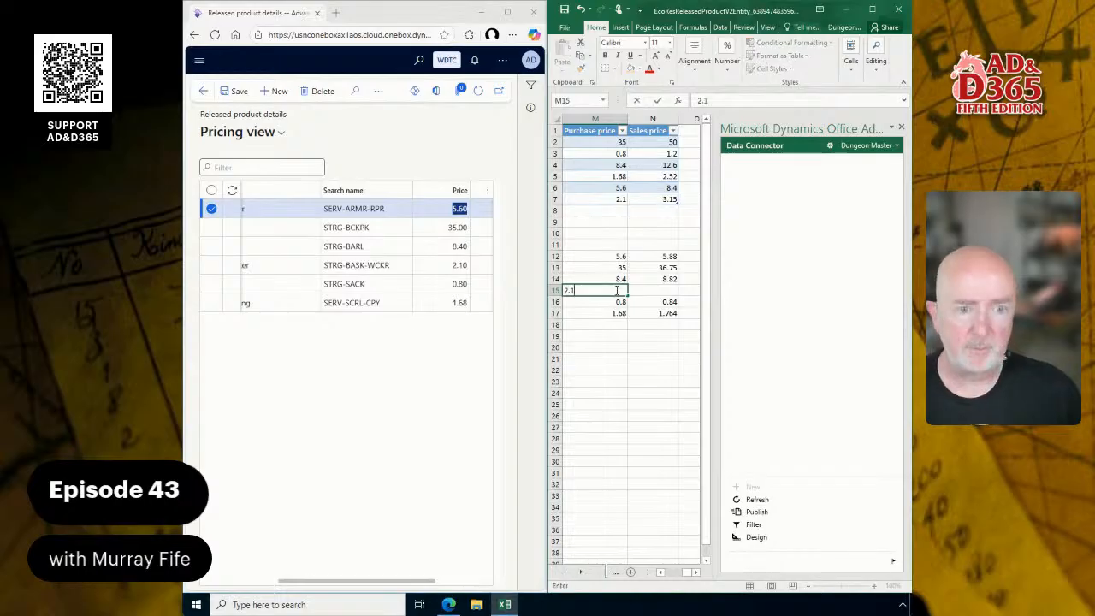
pyautogui.press('Return')
# Step: Fill the 1.05 multiplier formula from N14 into N15 and copy the range N12:N17
pyautogui.press('Up')
pyautogui.press('Right')
pyautogui.press('Up')
pyautogui.hotkey('shift', 'Down')
pyautogui.hotkey('ctrl', 'd')
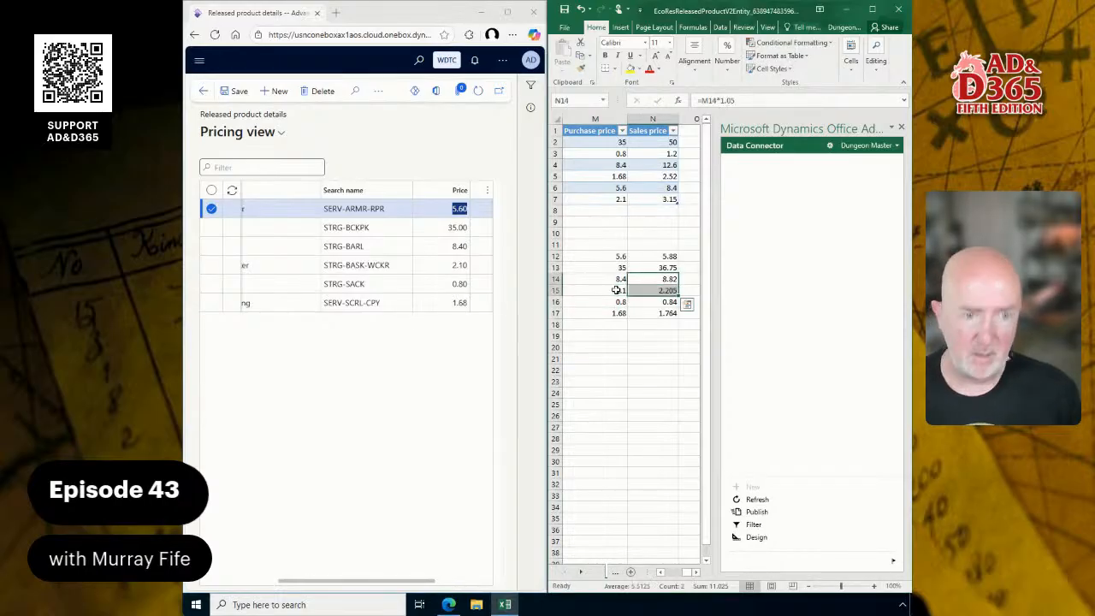
pyautogui.moveTo(663, 256); pyautogui.dragTo(661, 311)
pyautogui.hotkey('ctrl', 'c')
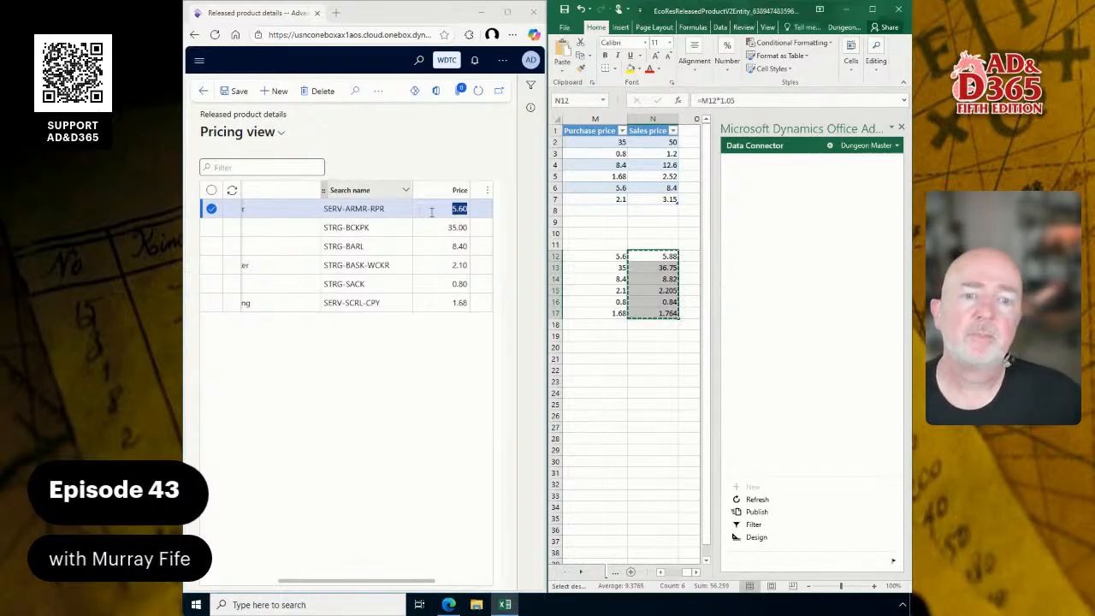
# Step: Paste the copied 5 percent increased prices into the first Price column starting at ARMORREPAIR, and save the changes
pyautogui.rightClick(444, 212)
pyautogui.click(477, 279)
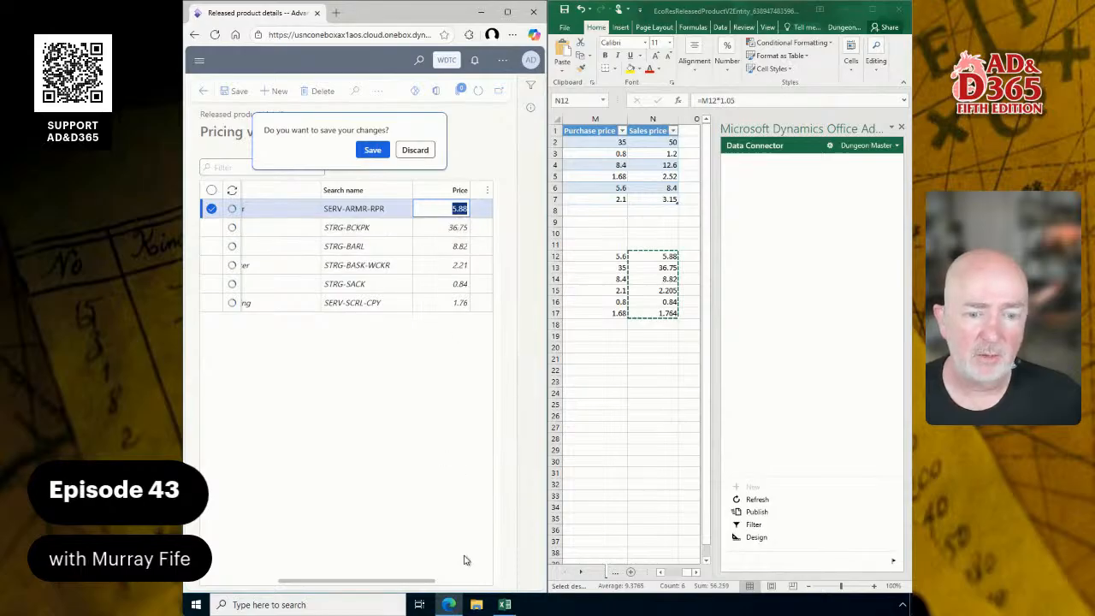
pyautogui.moveTo(441, 580); pyautogui.dragTo(458, 581)
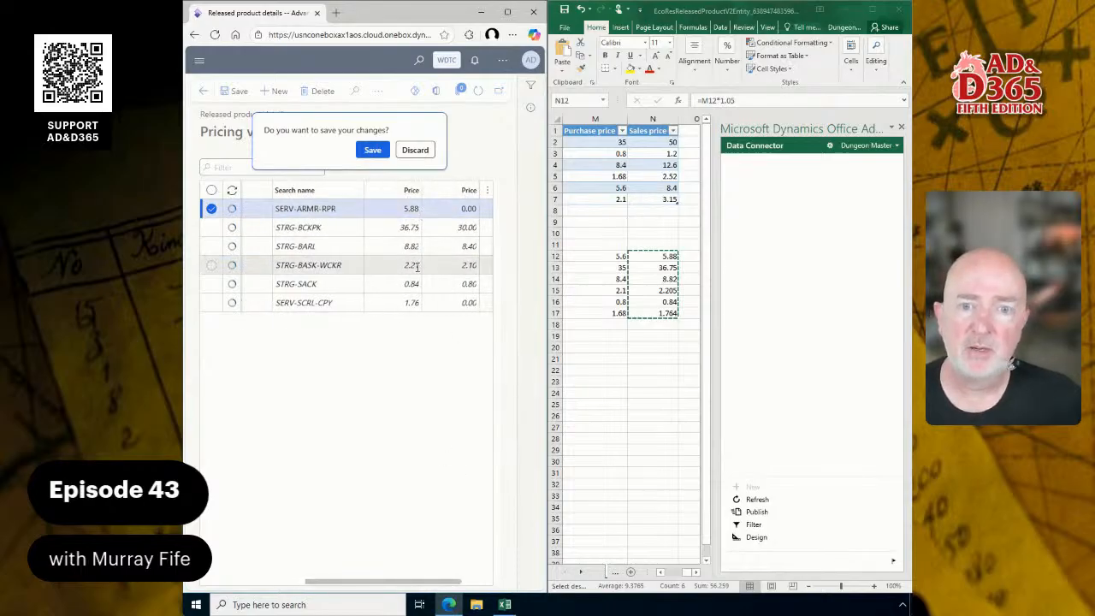
pyautogui.click(374, 151)
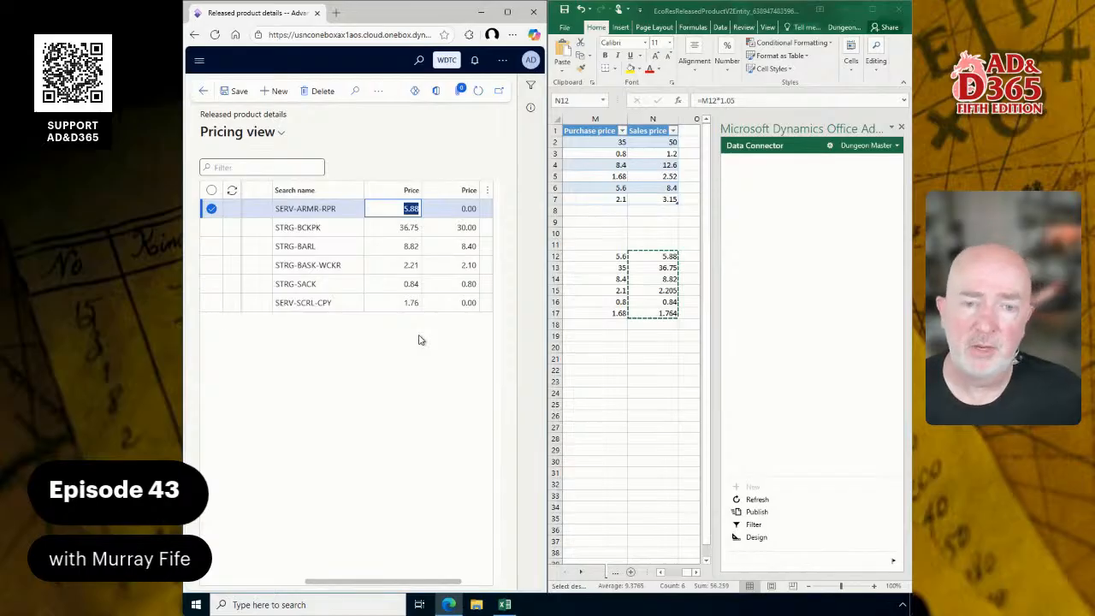
# Step: Maximize the browser window and set ARMORREPAIR's second Price value to 5.80
pyautogui.click(507, 12)
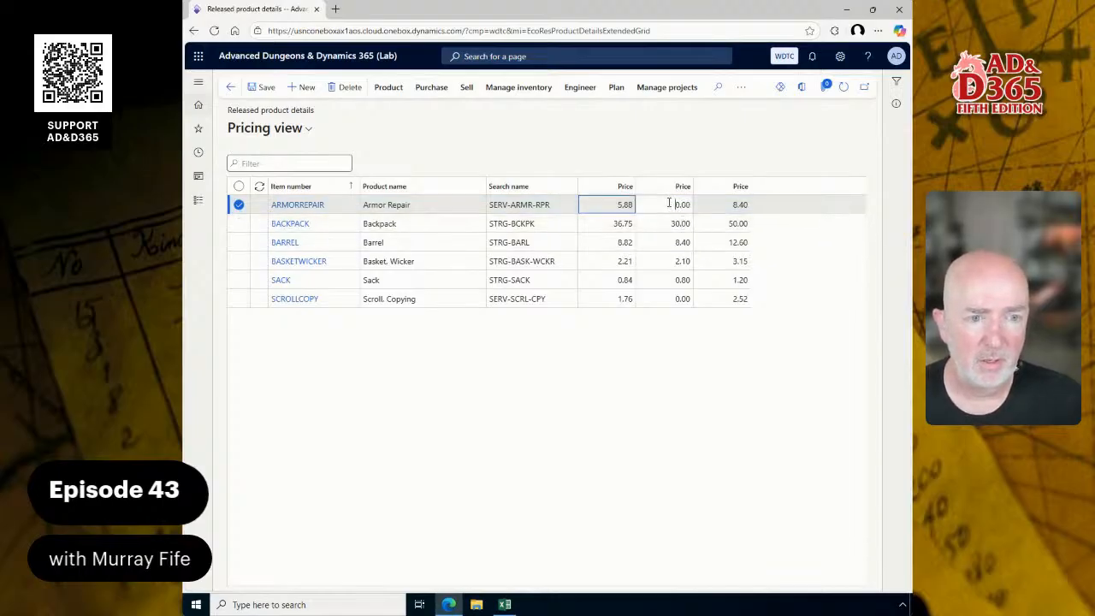
pyautogui.click(684, 202)
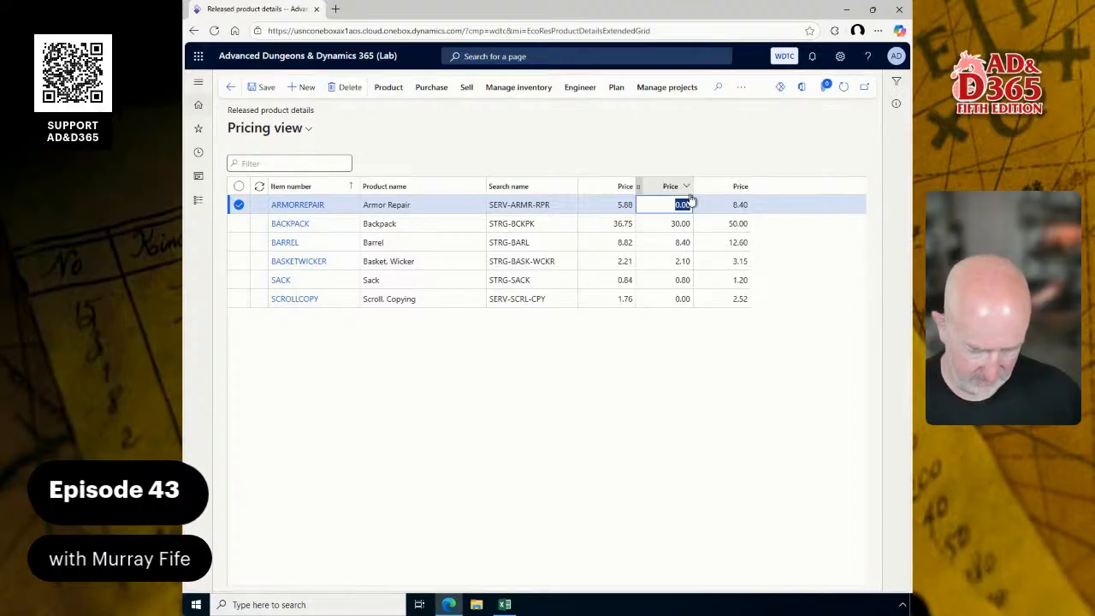
pyautogui.hotkey('ctrl', 'v')
pyautogui.press('Home')
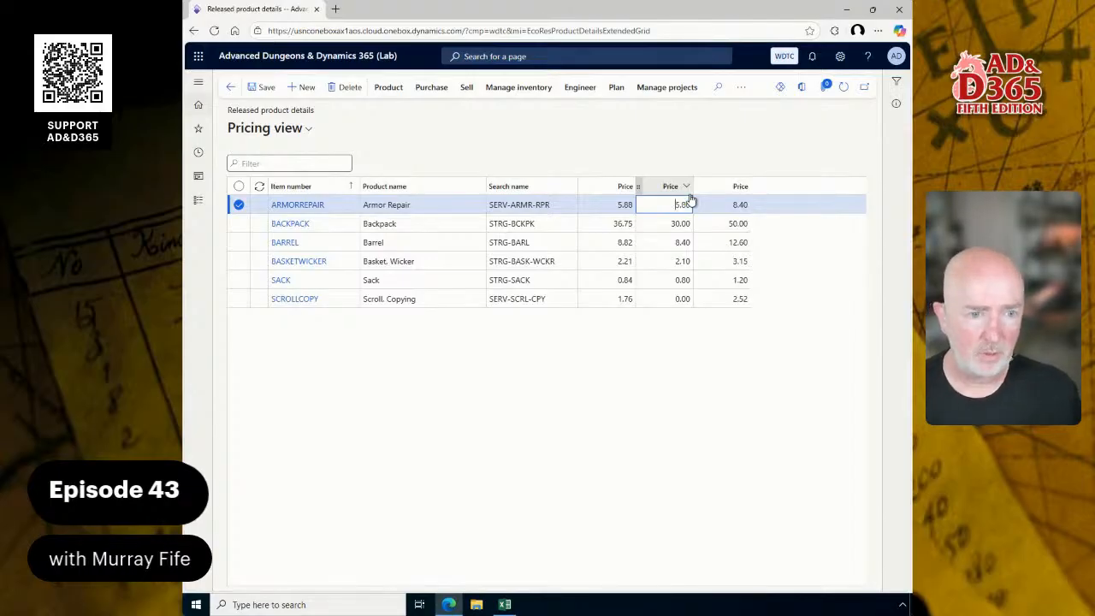
pyautogui.hotkey('shift', 'Tab')
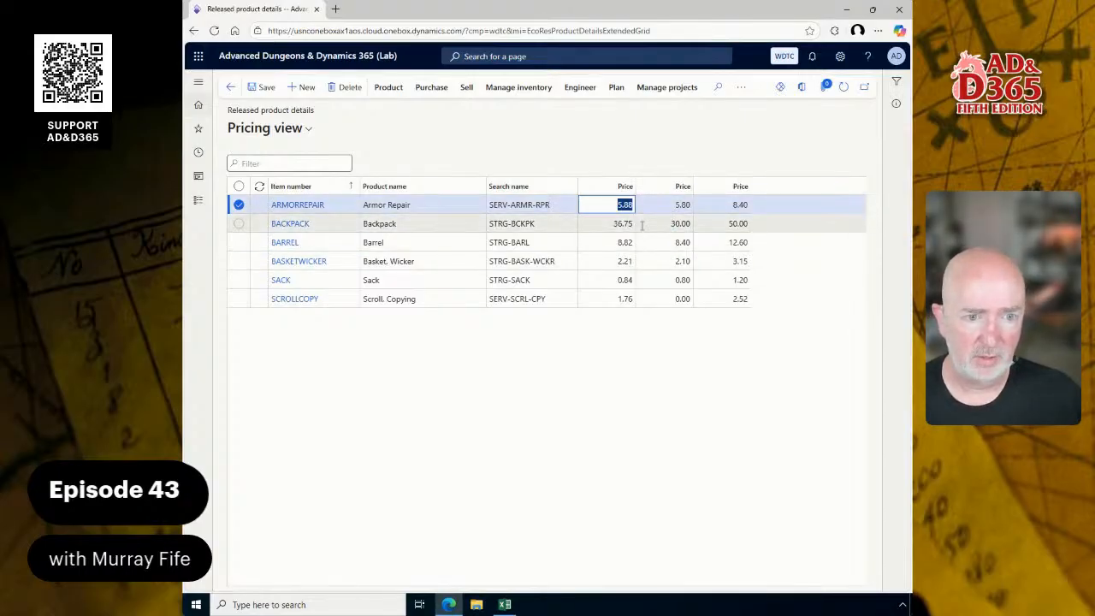
# Step: Switch to the Excel sheet, set cell M13 to 30, and copy the range M12:M17
pyautogui.click(505, 605)
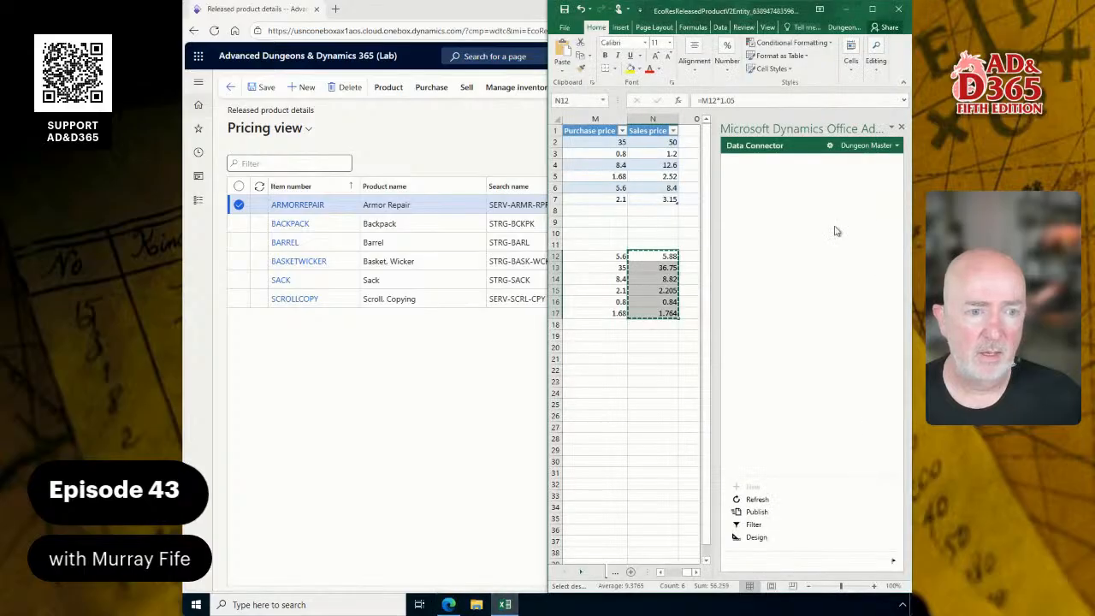
pyautogui.click(613, 268)
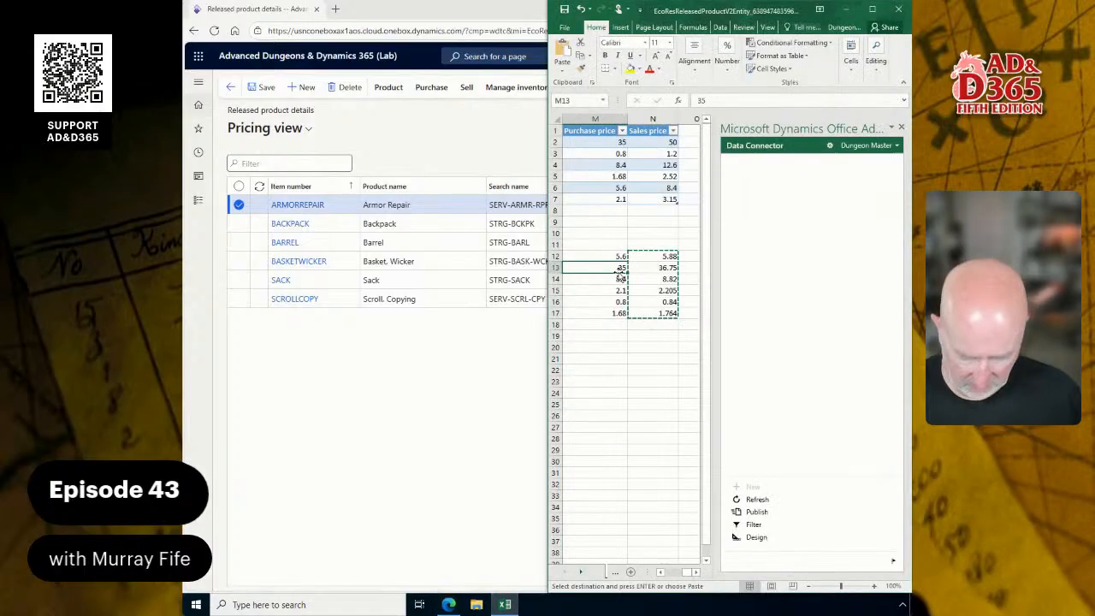
pyautogui.write('30')
pyautogui.press('Return')
pyautogui.moveTo(617, 257); pyautogui.dragTo(618, 313)
pyautogui.hotkey('ctrl', 'c')
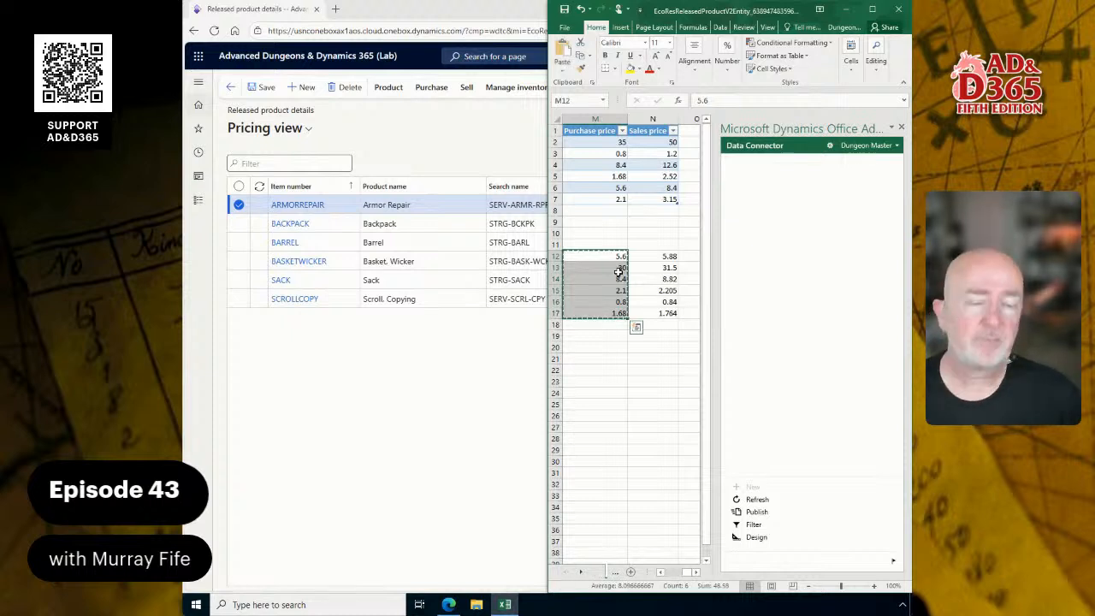
# Step: Paste the copied original prices into the browser's first Price column starting at ARMORREPAIR, and save the changes
pyautogui.click(403, 362)
pyautogui.click(618, 201)
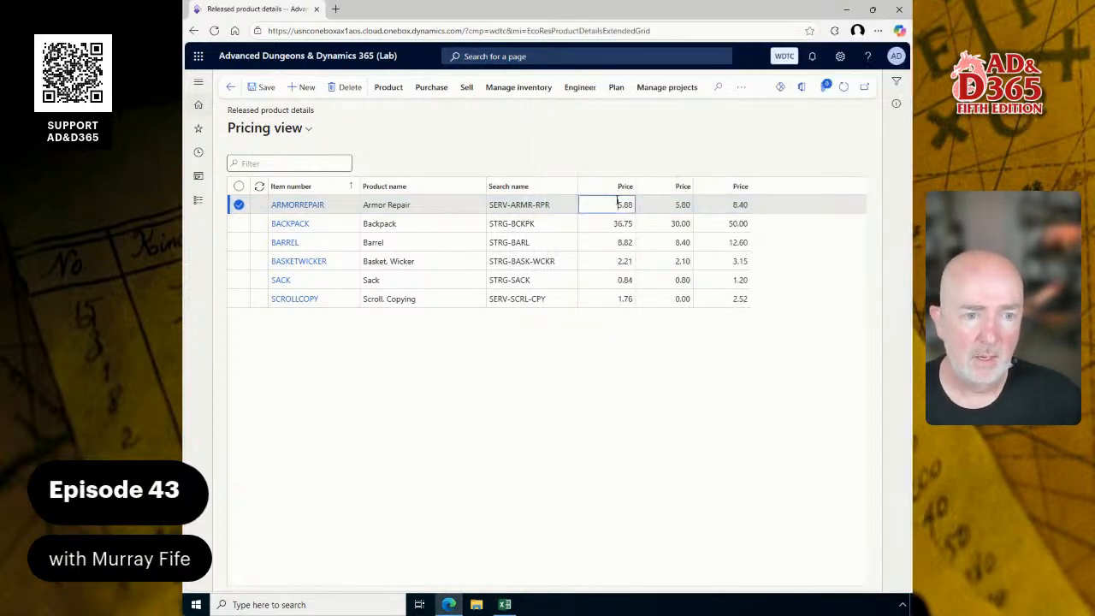
pyautogui.hotkey('ctrl', 'v')
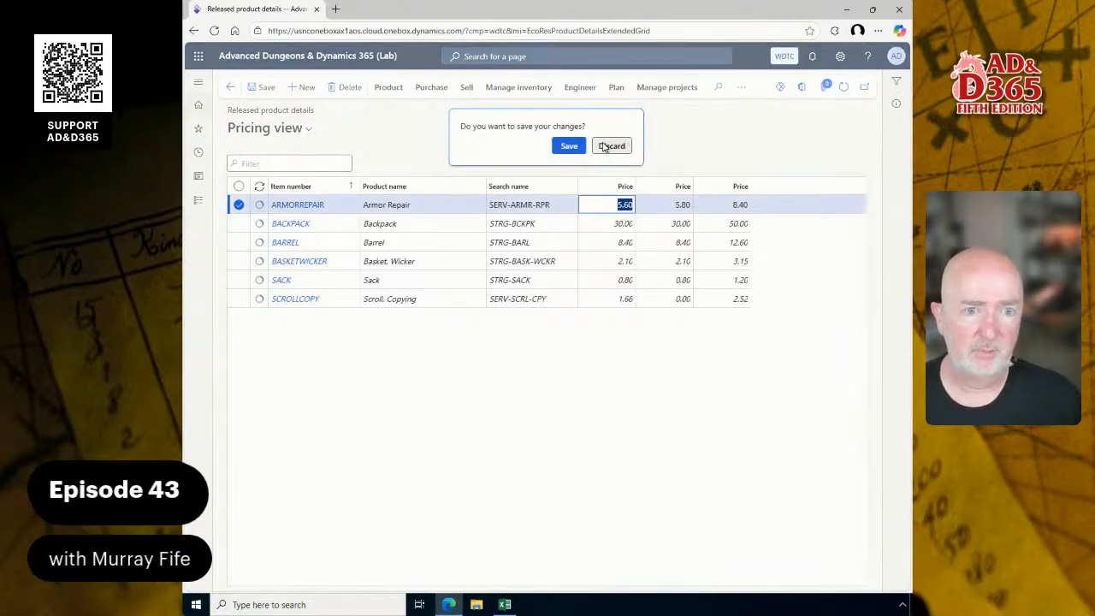
pyautogui.click(569, 147)
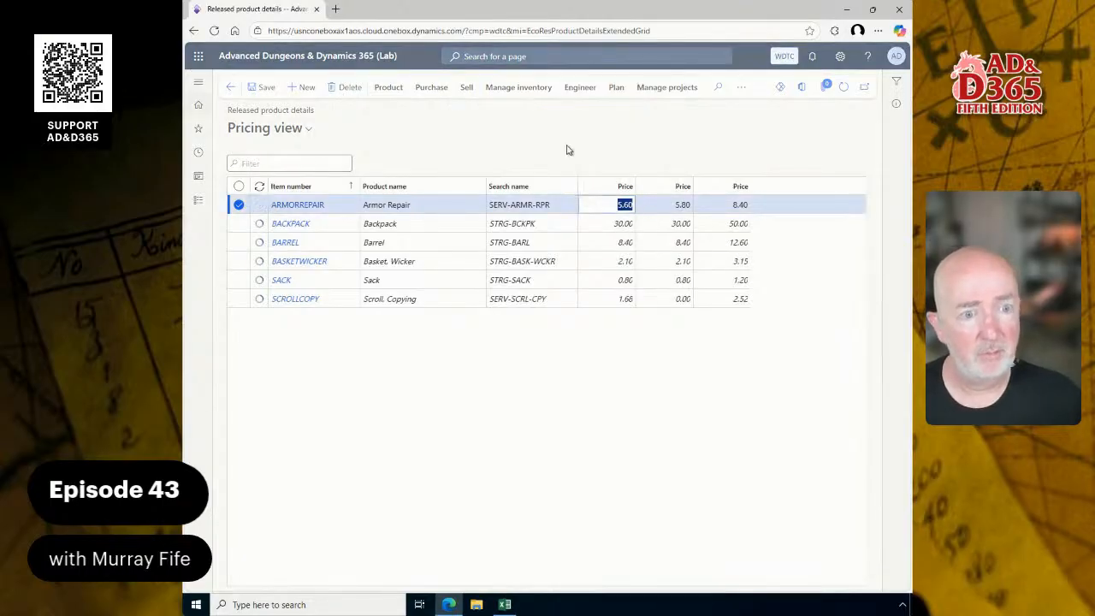
# Step: Set ARMORREPAIR's second Price value to 5.60 and commit the row
pyautogui.click(687, 206)
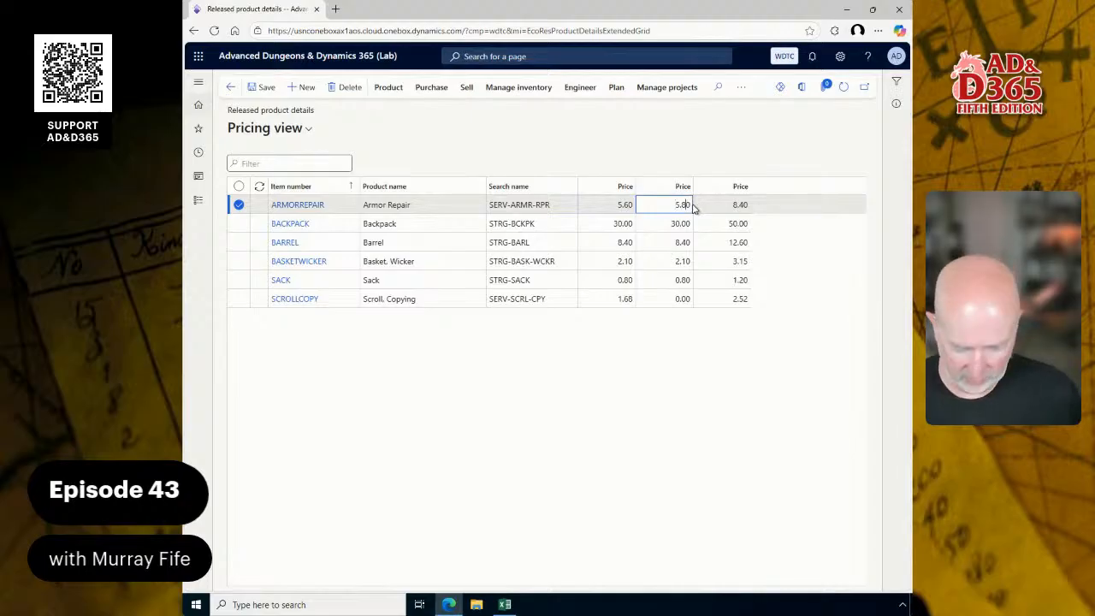
pyautogui.write('6')
pyautogui.hotkey('ctrl', 'a')
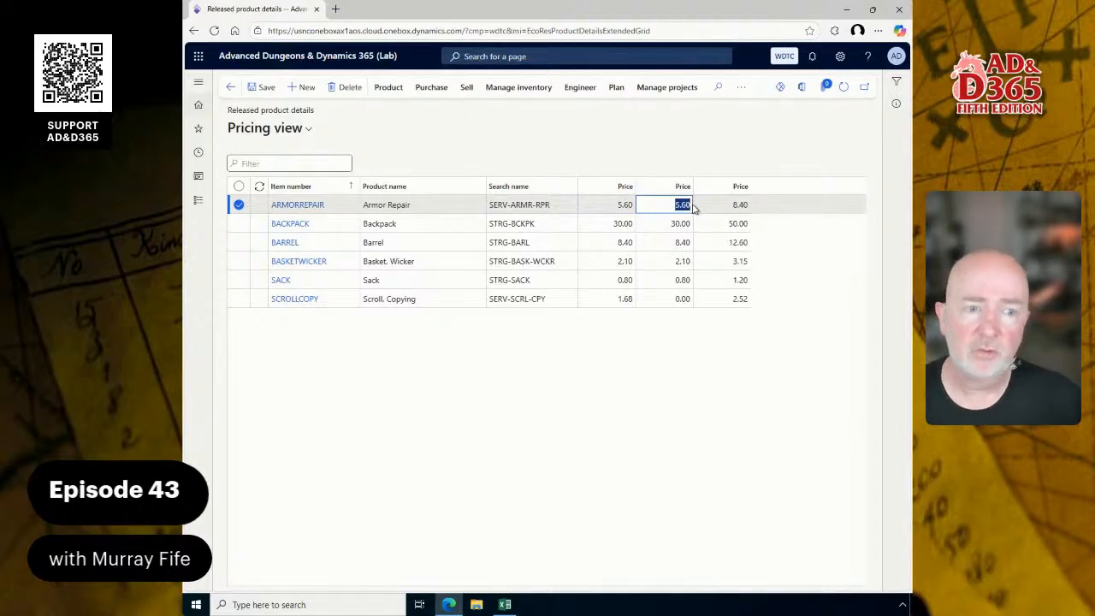
pyautogui.click(650, 243)
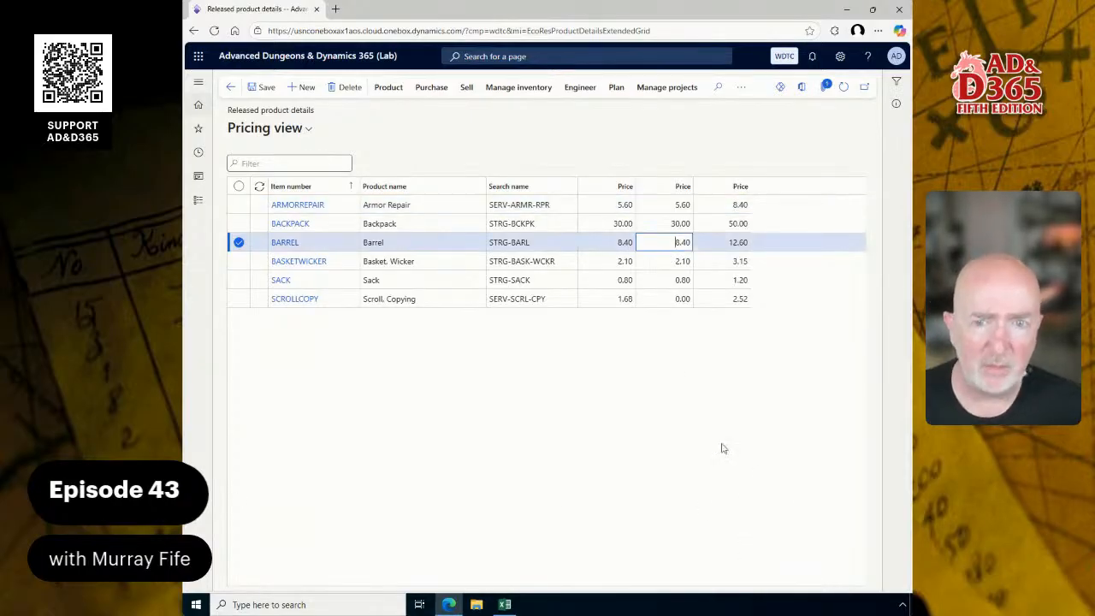
# Step: Open the Data management workspace to view its import and export options
pyautogui.click(199, 208)
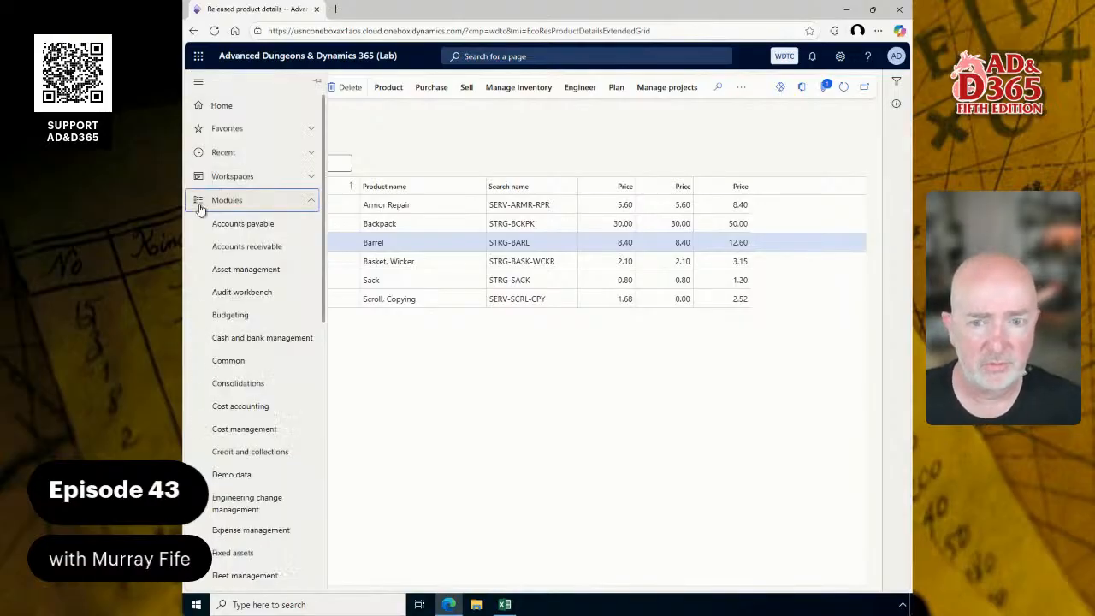
pyautogui.click(232, 178)
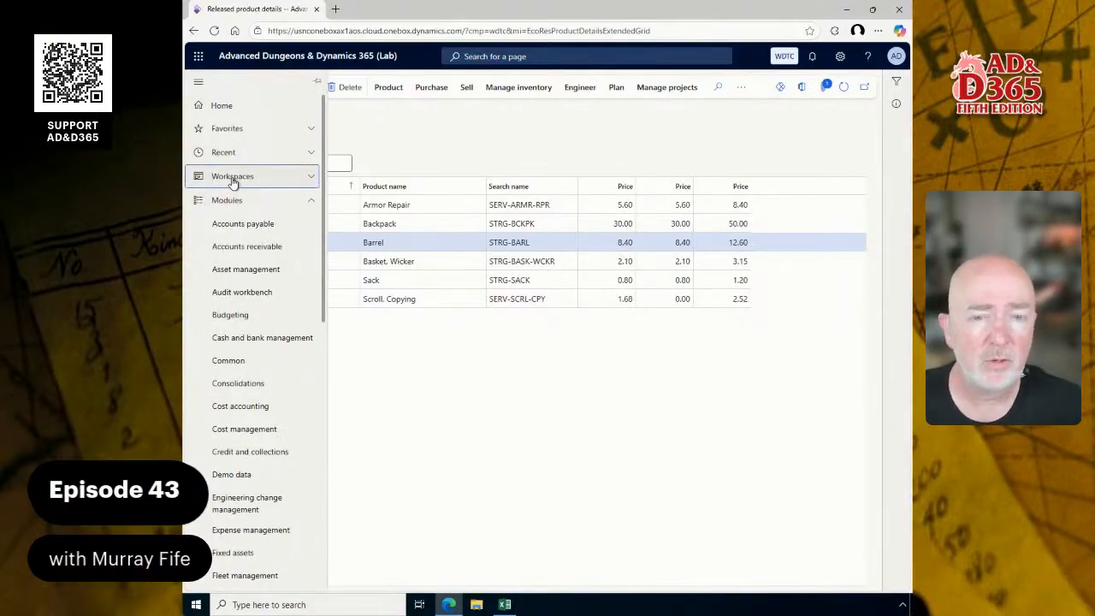
pyautogui.scroll(-5, 274, 514)
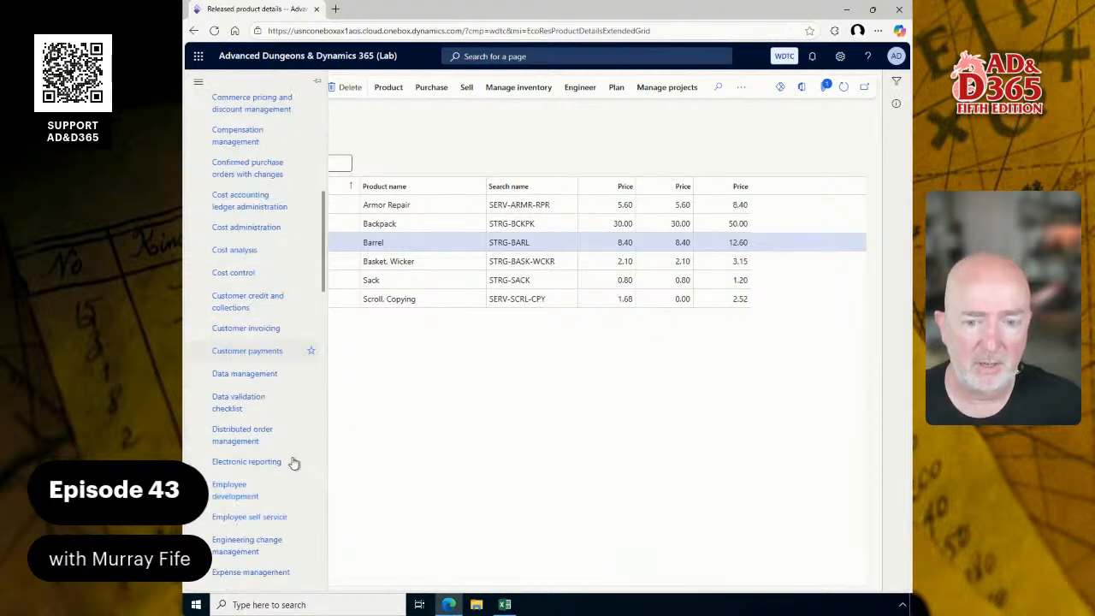
pyautogui.click(254, 383)
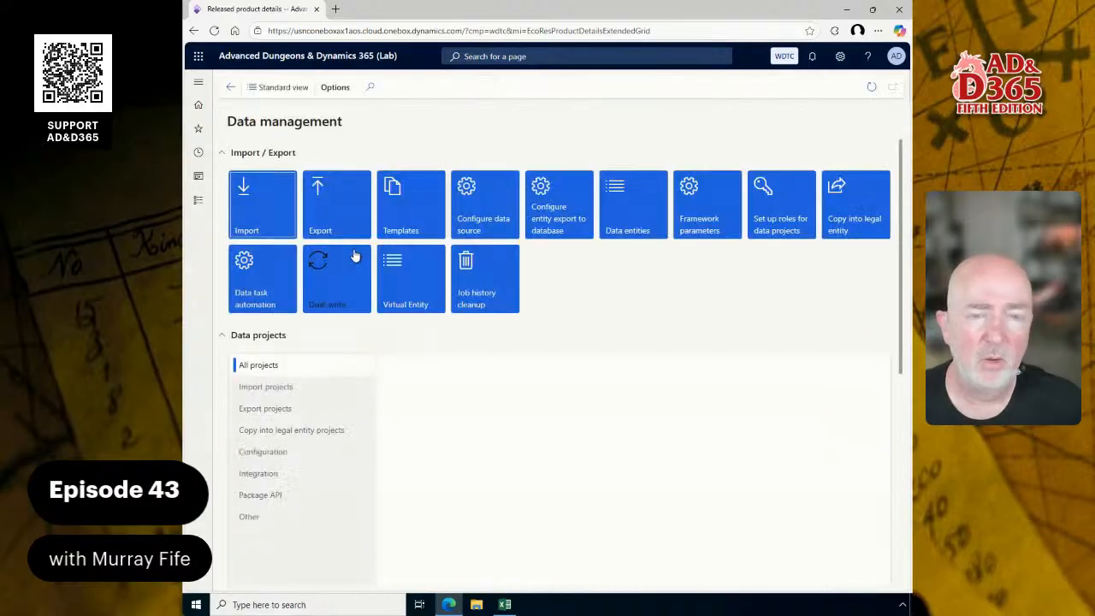
# Step: Open the Excel workbook designer from the Common module's Office integration
pyautogui.click(204, 206)
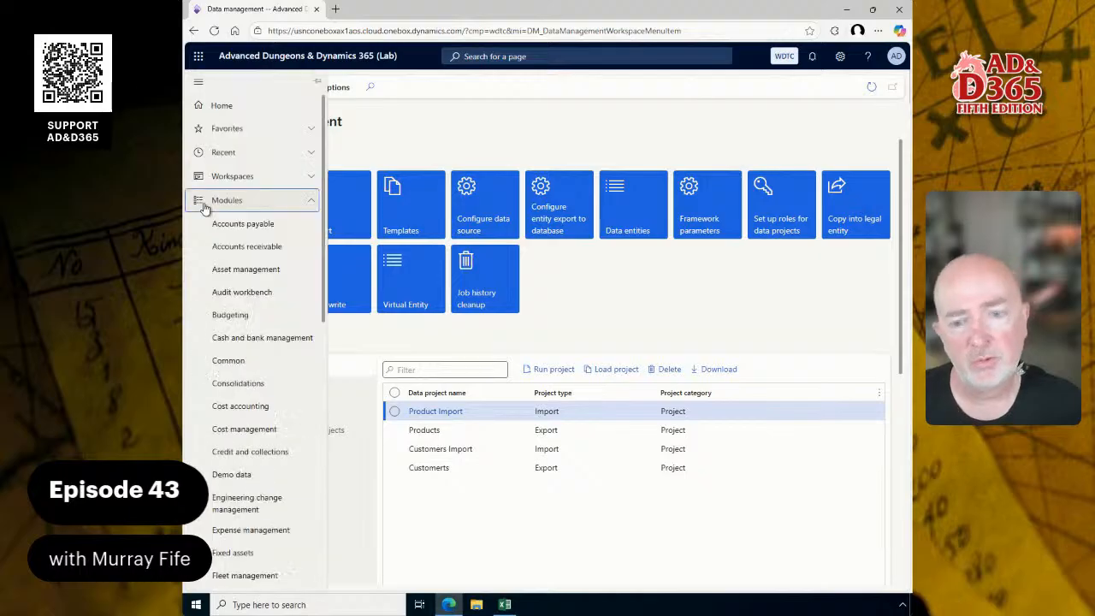
pyautogui.click(221, 360)
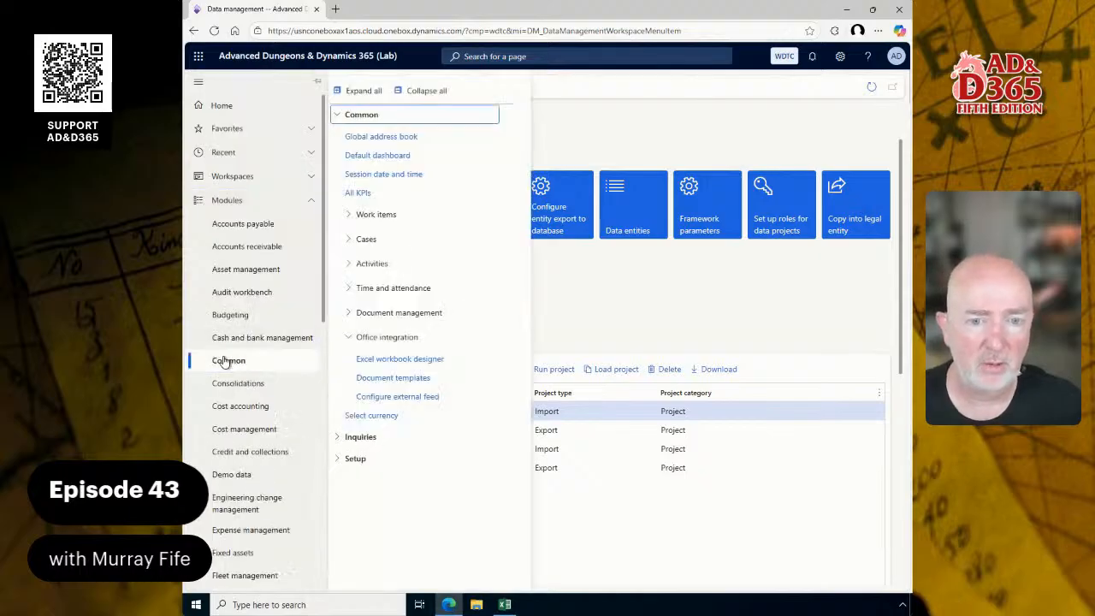
pyautogui.click(397, 360)
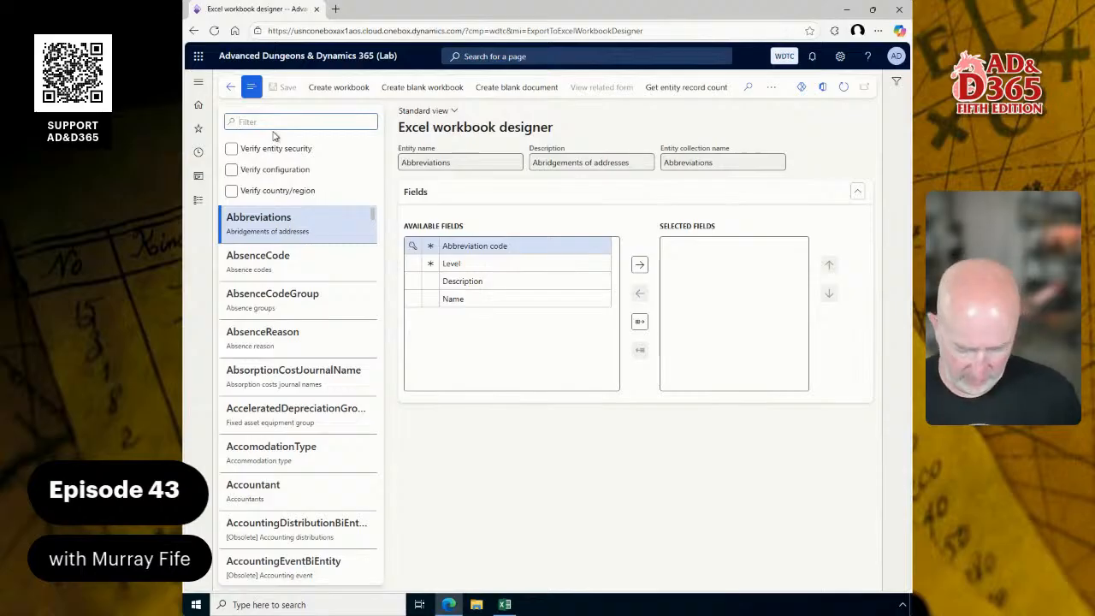
# Step: Filter the entity list by entity name "product" and look through the matching entities
pyautogui.write('product')
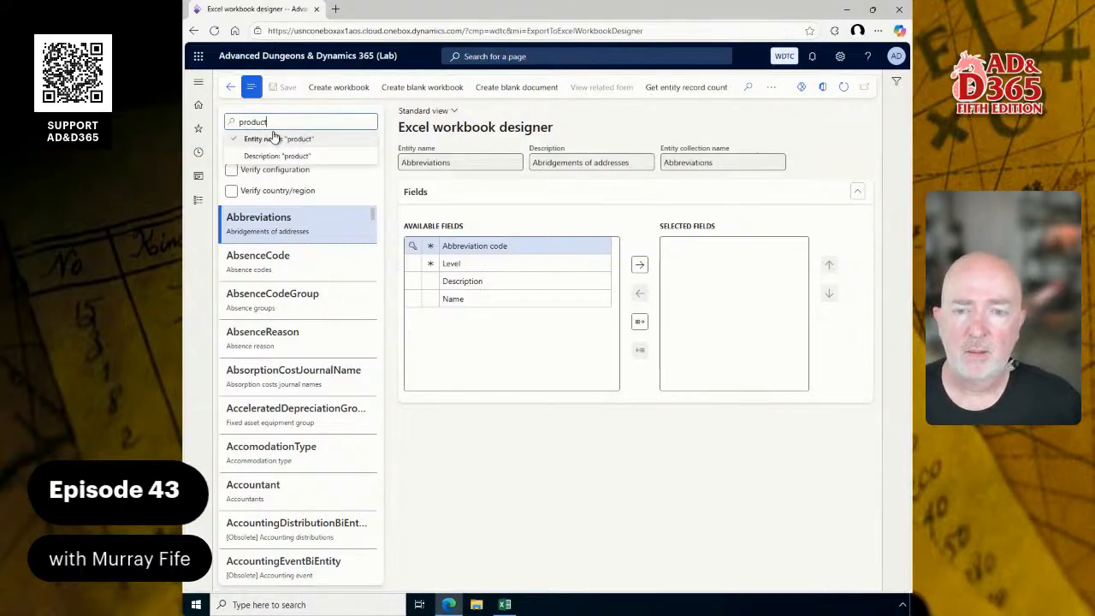
pyautogui.click(274, 139)
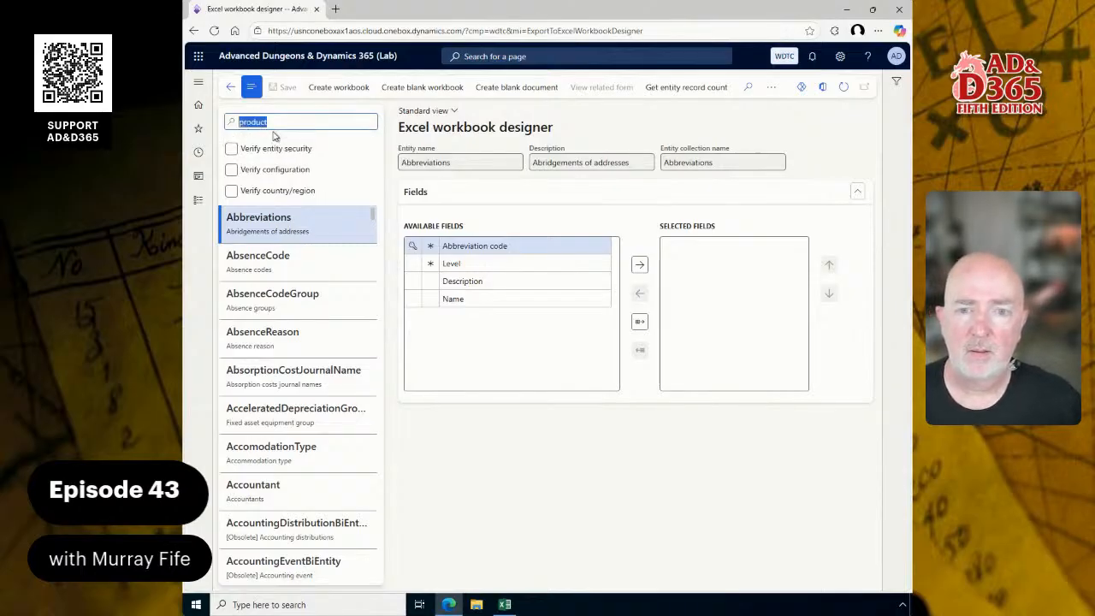
pyautogui.scroll(-4, 312, 338)
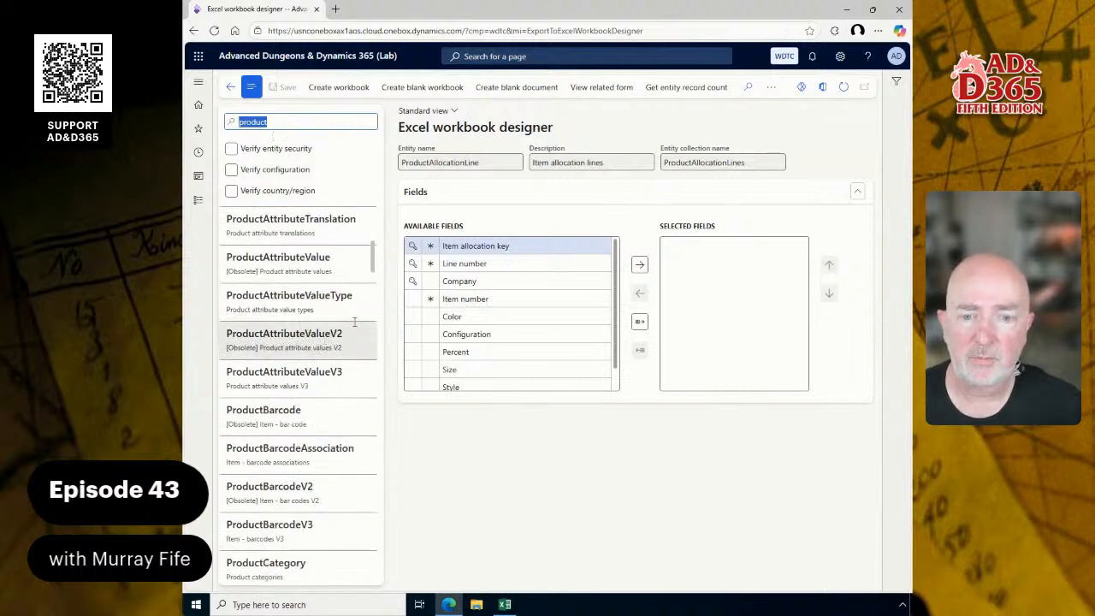
pyautogui.scroll(-6, 354, 322)
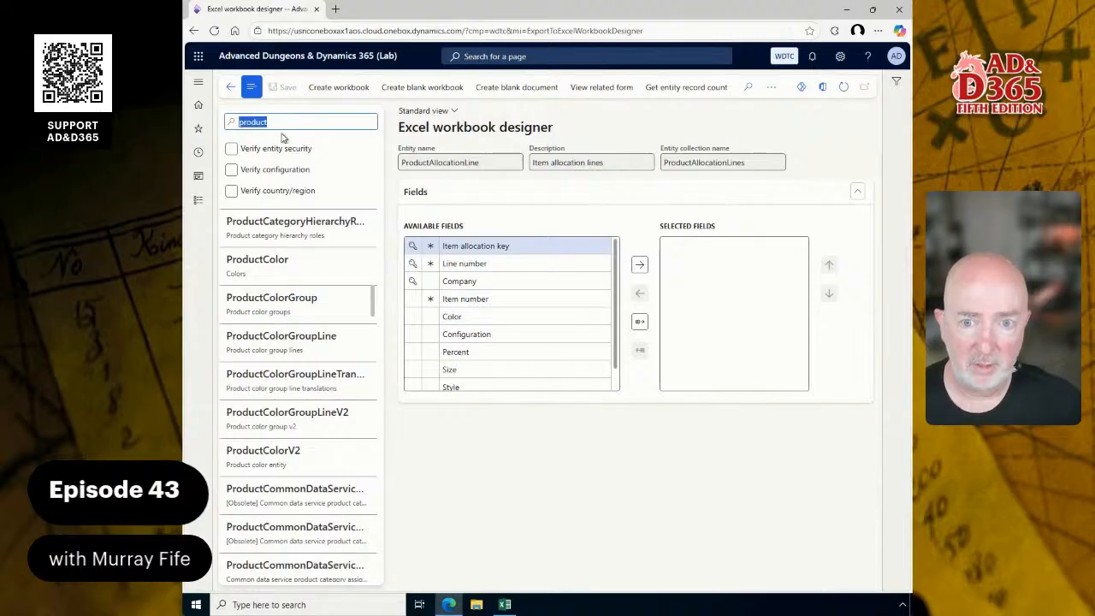
# Step: Filter the entities by entity name "relea" and select the ReleasedProductCreationV2 entity
pyautogui.write('relea')
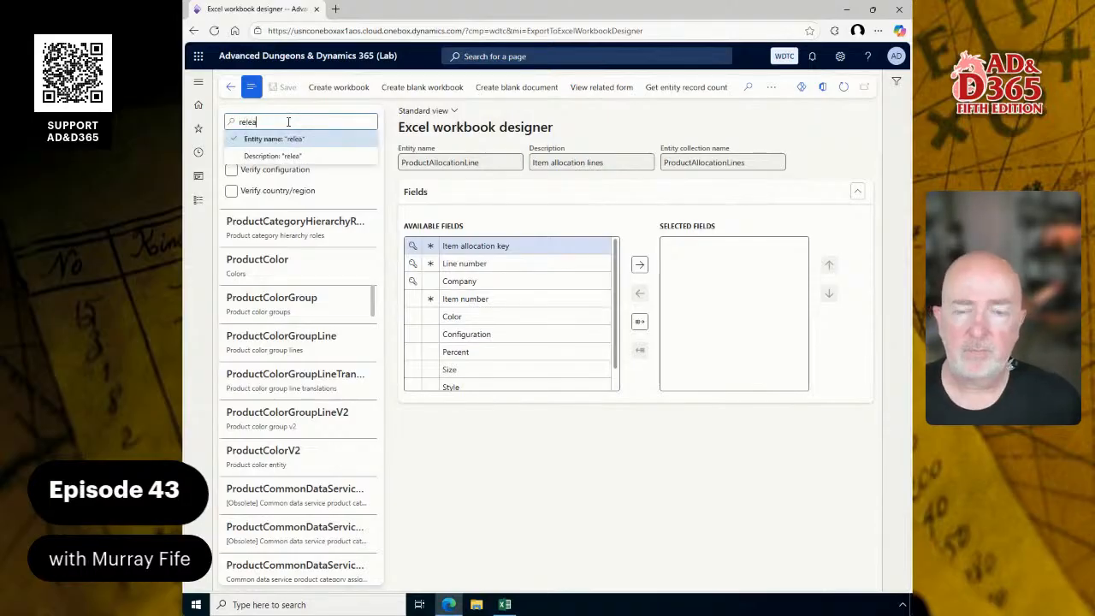
pyautogui.press('Return')
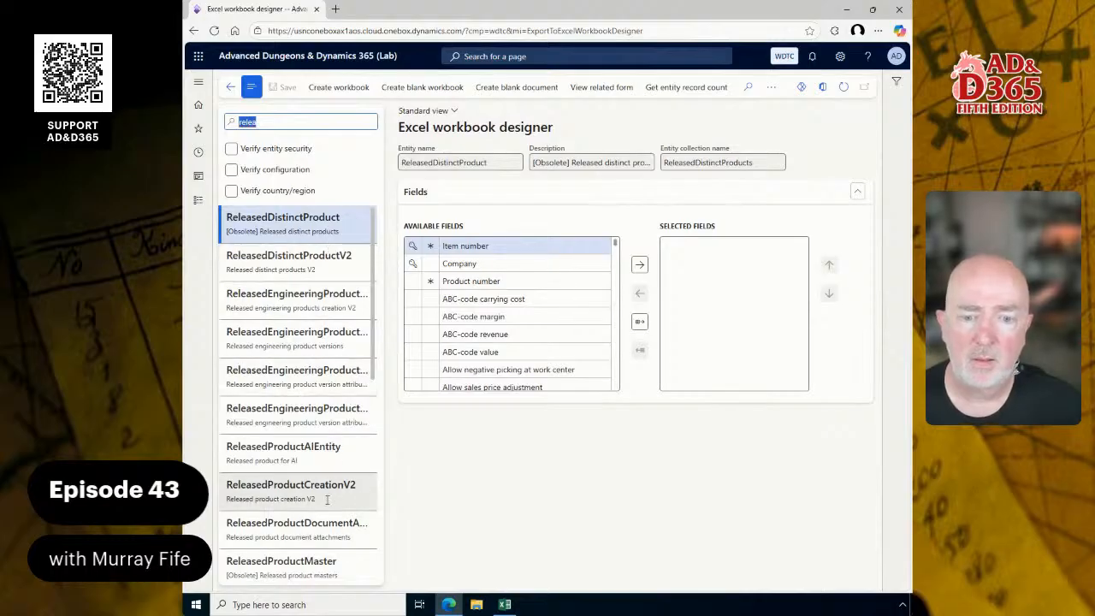
pyautogui.click(329, 498)
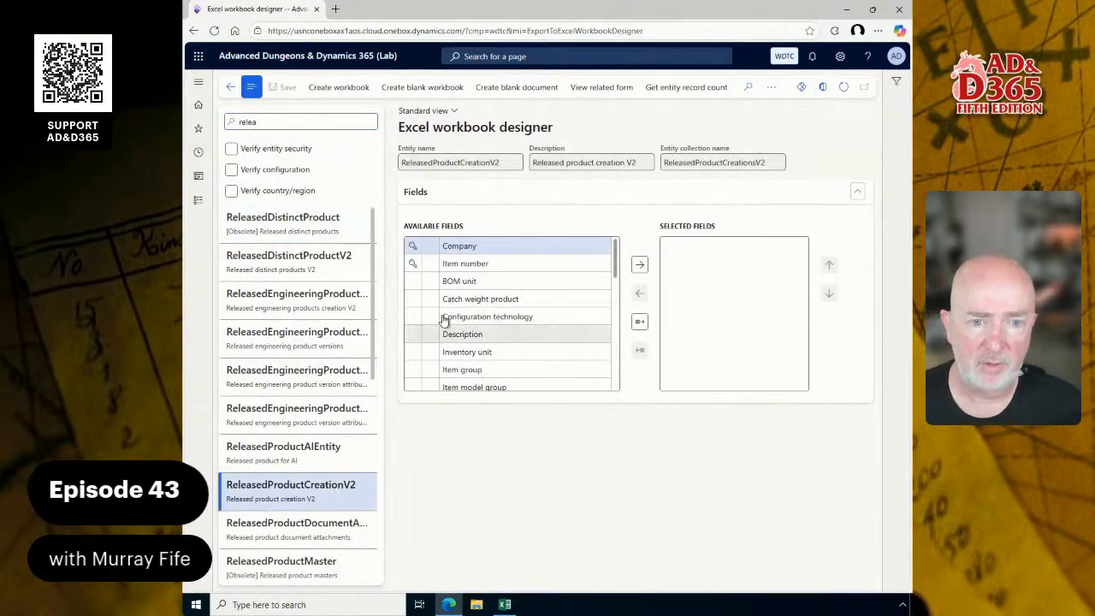
# Step: Add Company, Item number, Inventory unit and Item group to the selected fields of the ReleasedProductCreationV2 entity
pyautogui.click(638, 266)
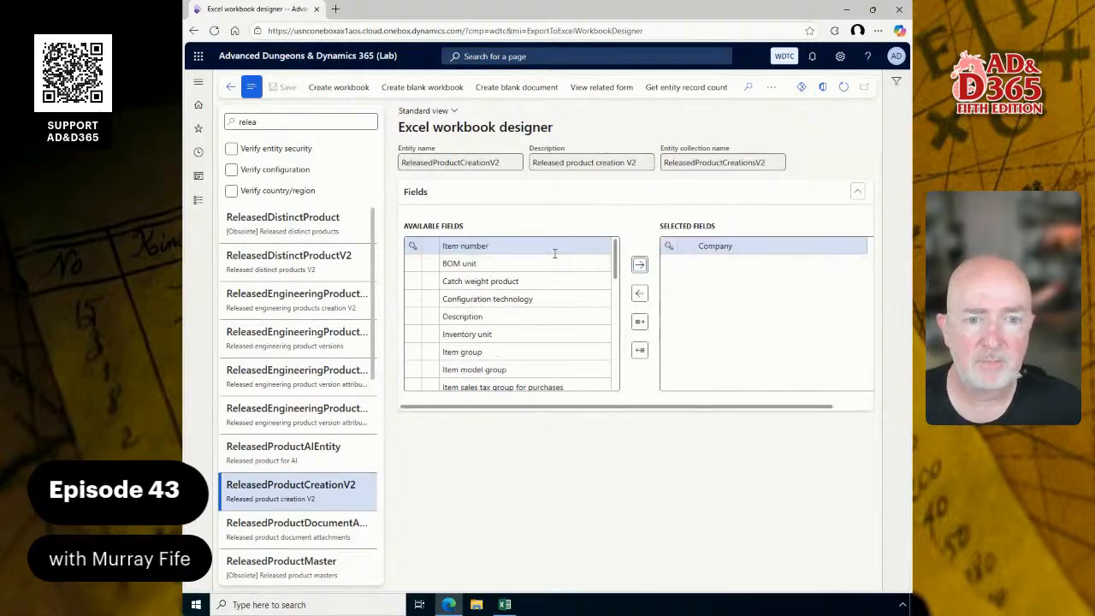
pyautogui.click(639, 264)
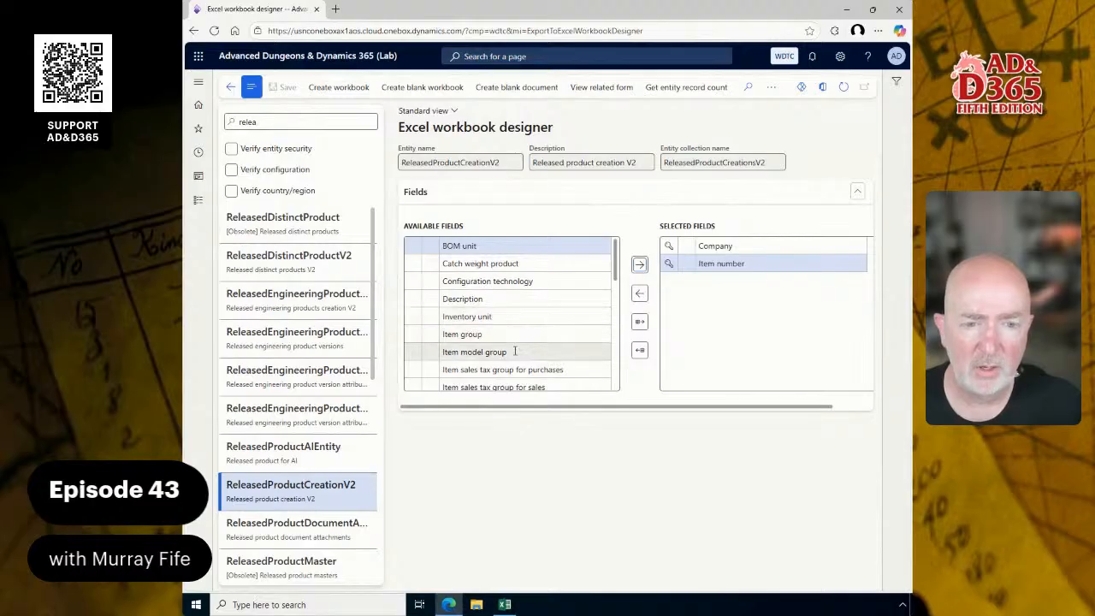
pyautogui.click(548, 351)
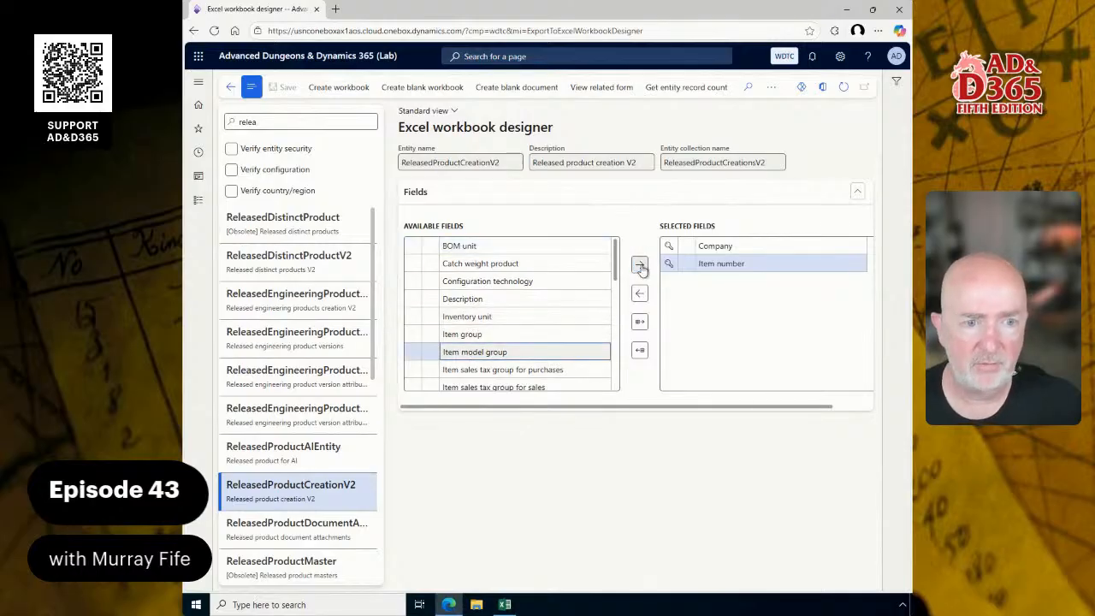
pyautogui.click(491, 318)
pyautogui.click(640, 266)
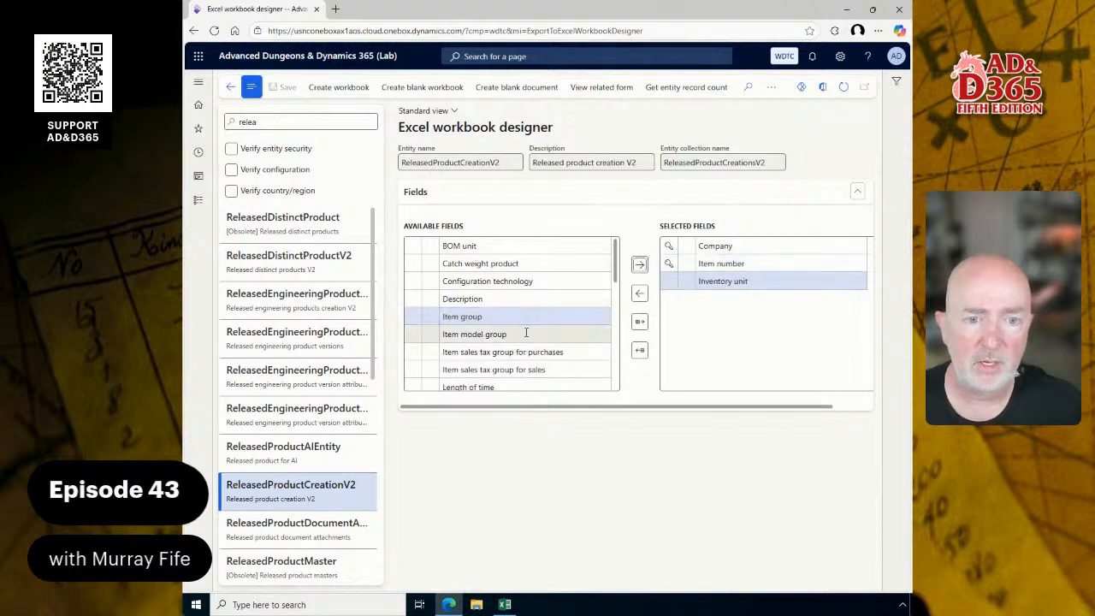
pyautogui.click(639, 265)
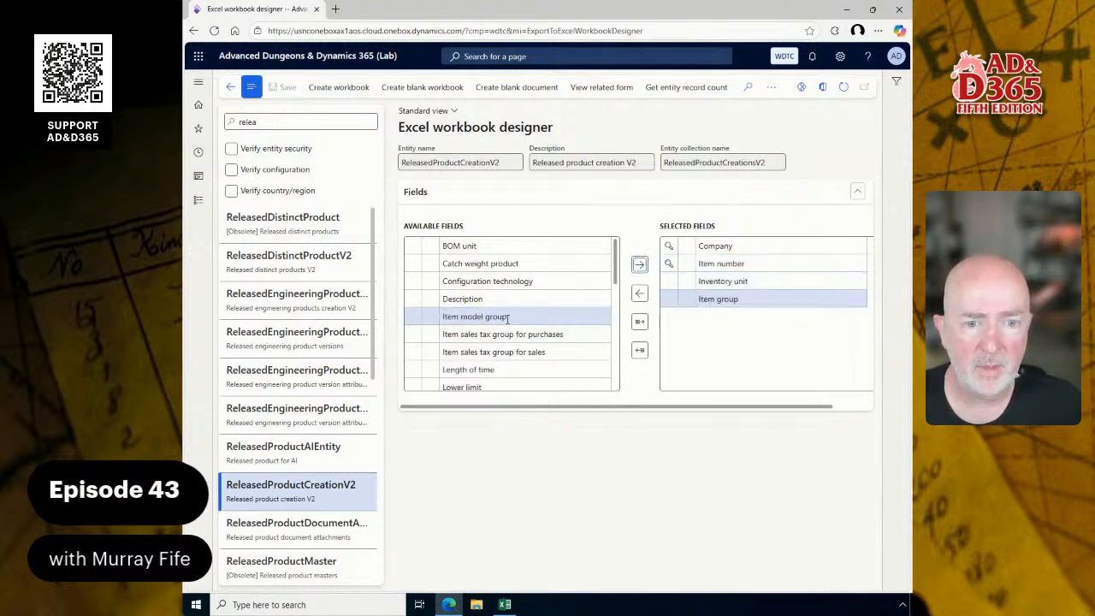
# Step: Add Item model group to the selected fields and move Inventory unit to just after Item group by removing and re-adding it
pyautogui.click(637, 267)
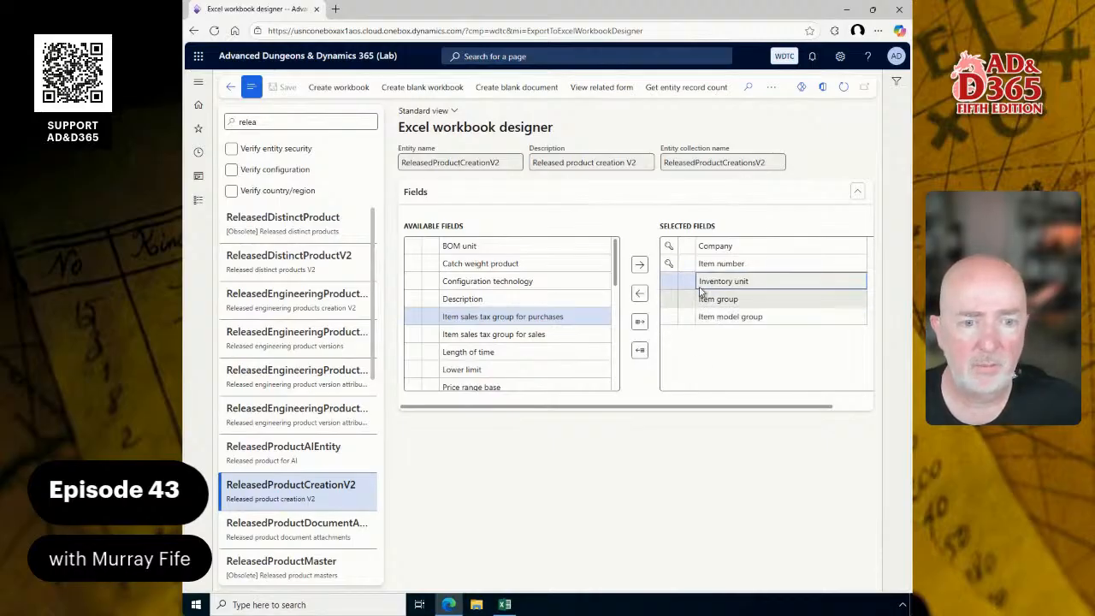
pyautogui.click(640, 293)
pyautogui.click(640, 265)
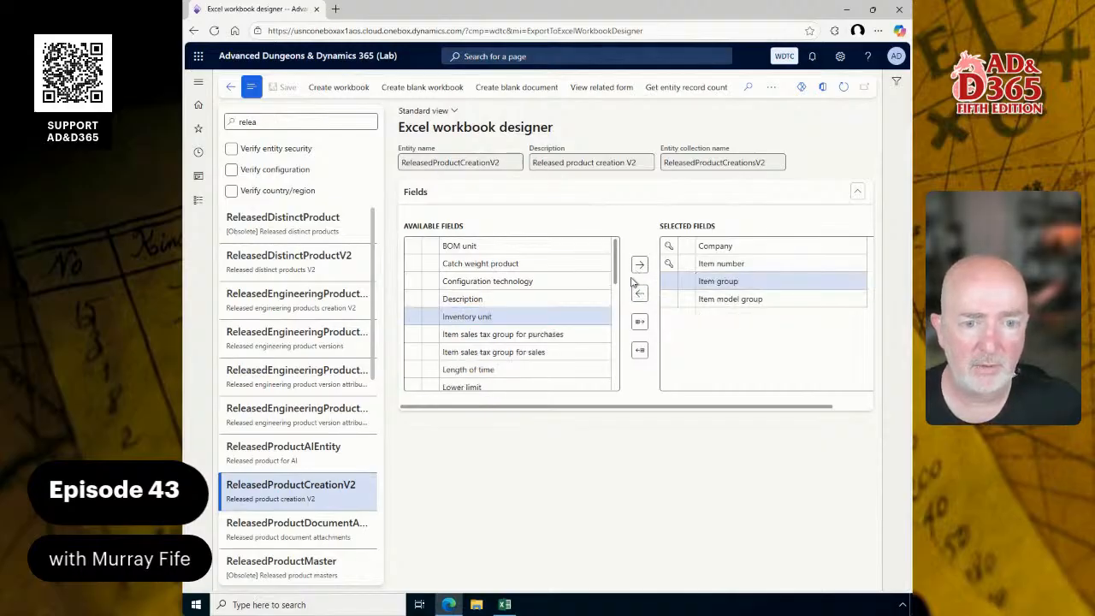
# Step: Add Purchase unit and Sales unit to the selected fields of the ReleasedProductCreationV2 entity and review the remaining available fields
pyautogui.scroll(-3, 553, 314)
pyautogui.scroll(-1, 553, 314)
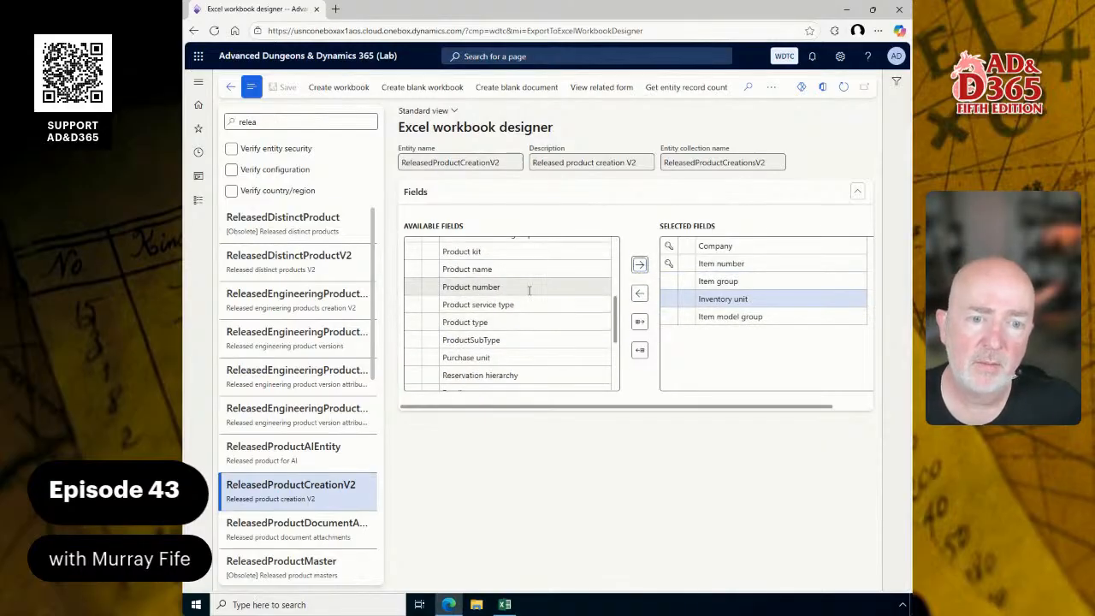
pyautogui.scroll(-1, 536, 289)
pyautogui.scroll(1, 514, 296)
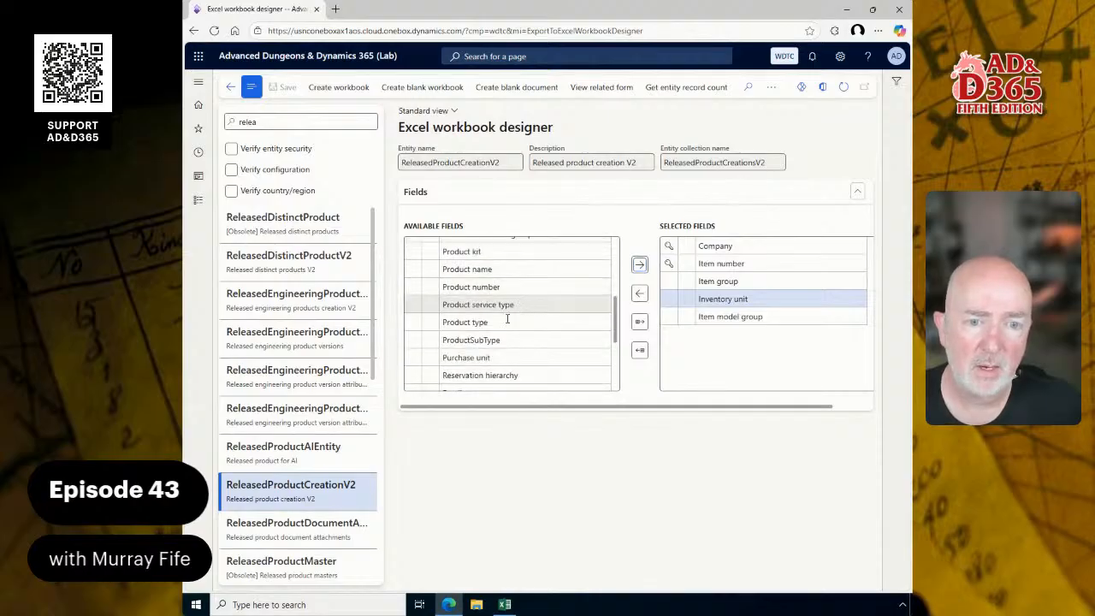
pyautogui.click(509, 355)
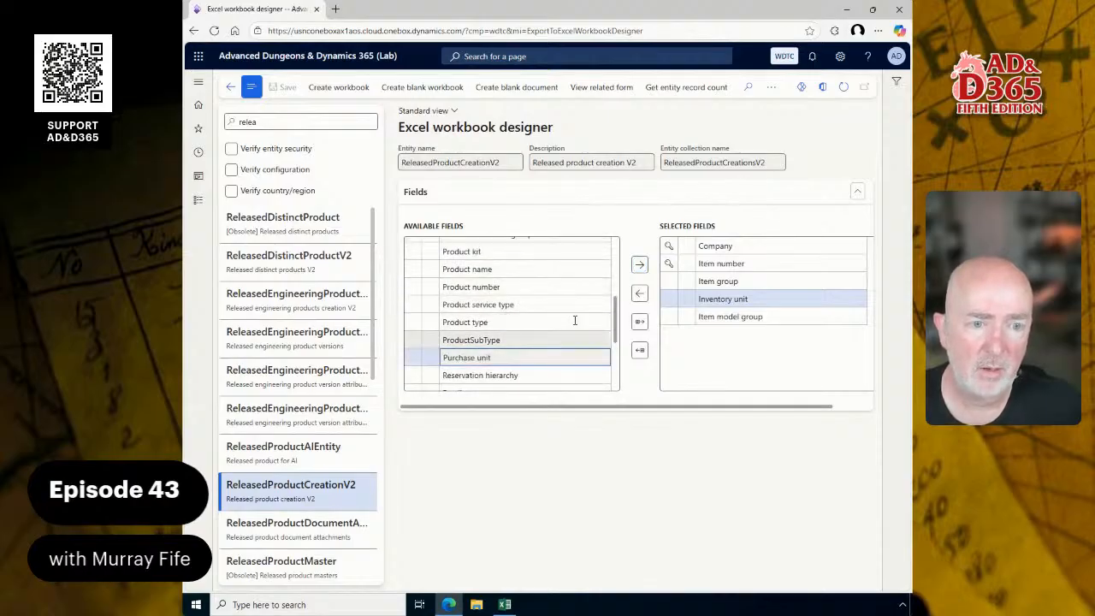
pyautogui.click(640, 264)
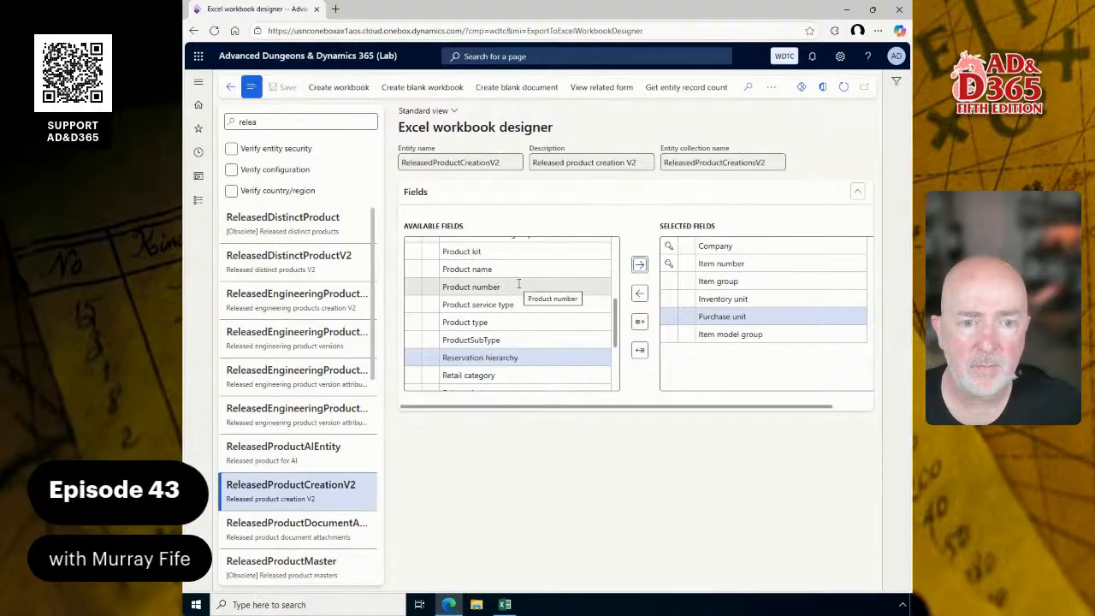
pyautogui.scroll(-1, 522, 276)
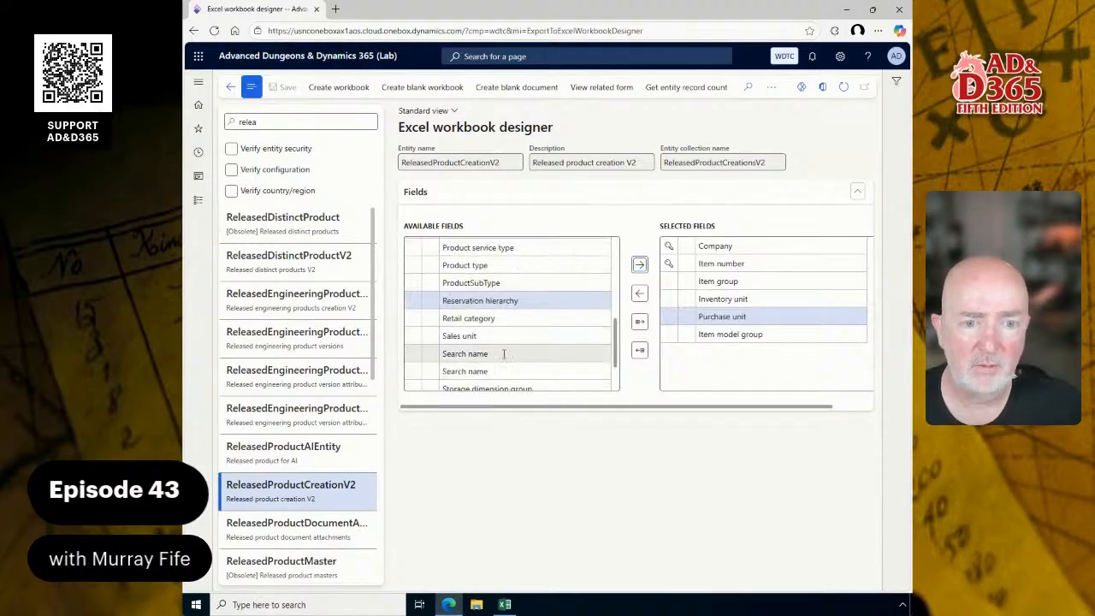
pyautogui.click(535, 335)
pyautogui.click(640, 265)
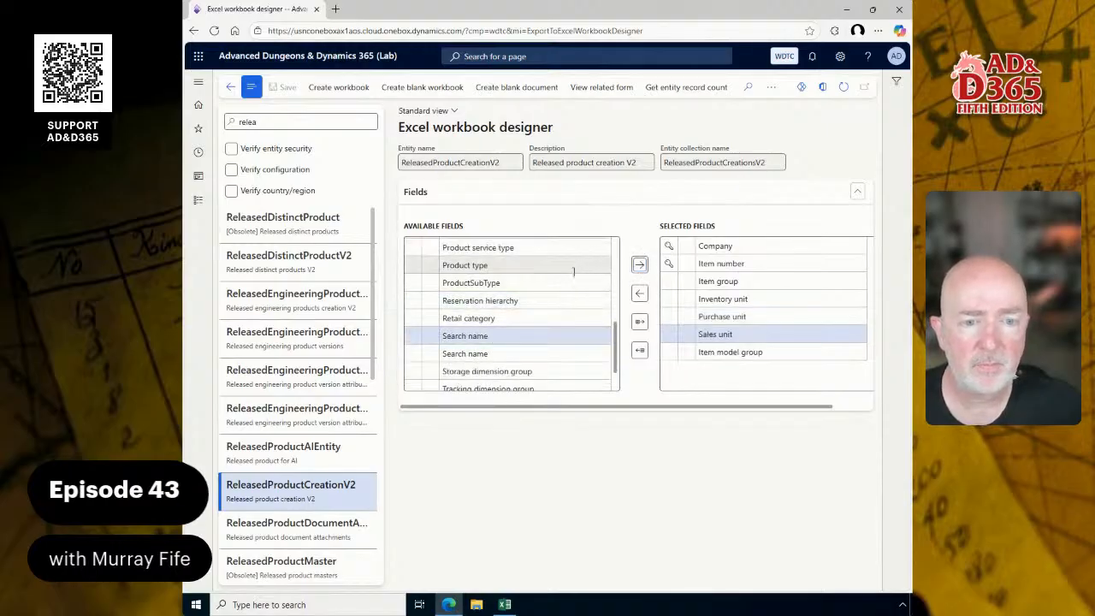
pyautogui.scroll(-1, 570, 273)
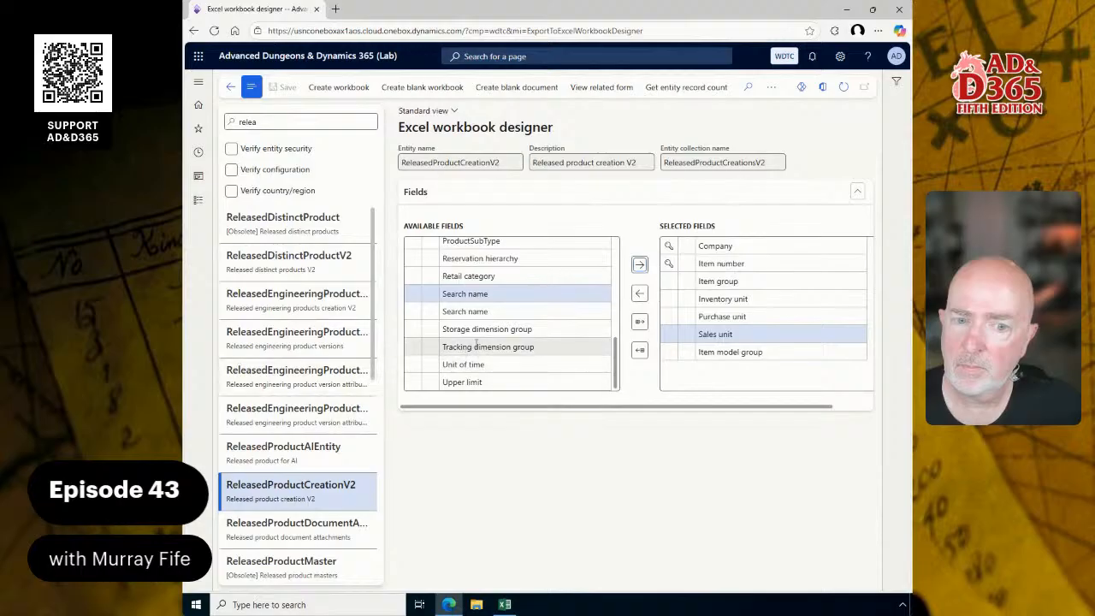
pyautogui.scroll(5, 472, 336)
pyautogui.scroll(1, 472, 337)
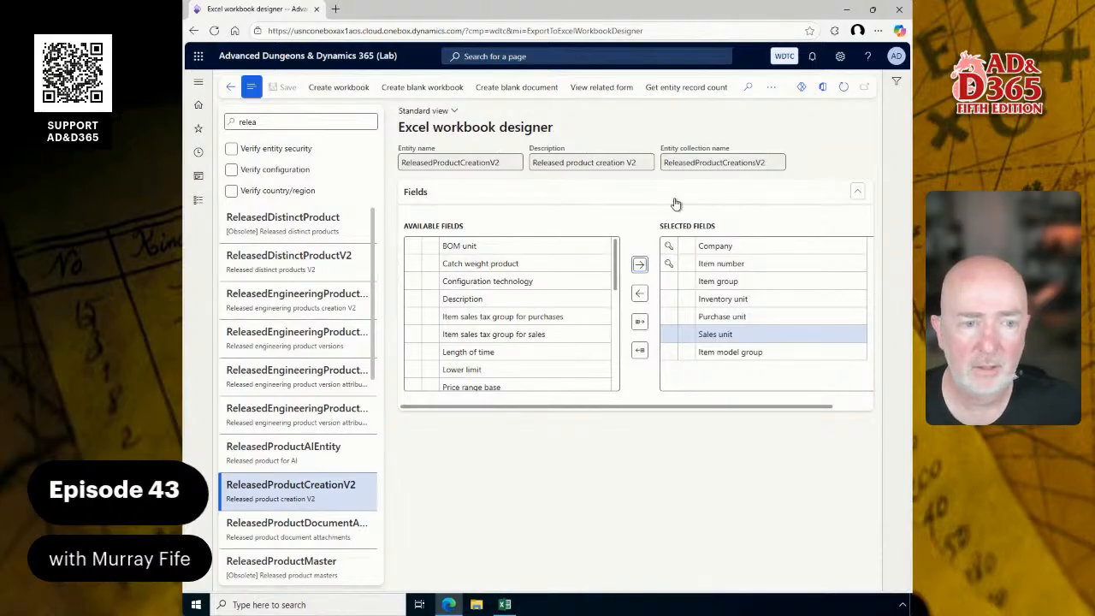
# Step: Reapply the "relea" entity filter and select the ReleasedProductV2 entity
pyautogui.click(286, 122)
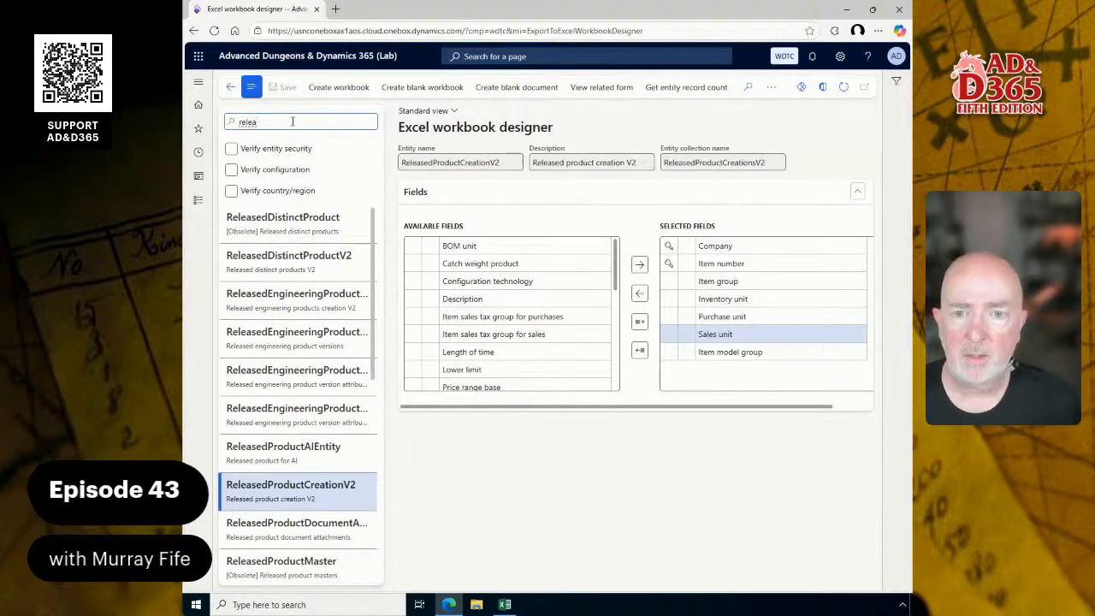
pyautogui.press('Return')
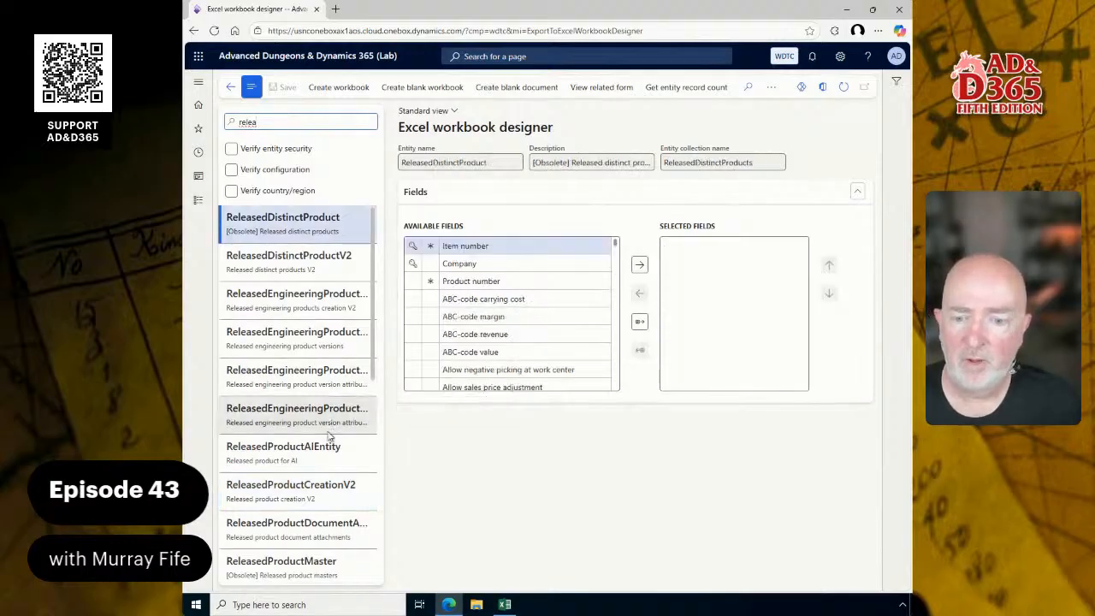
pyautogui.click(257, 122)
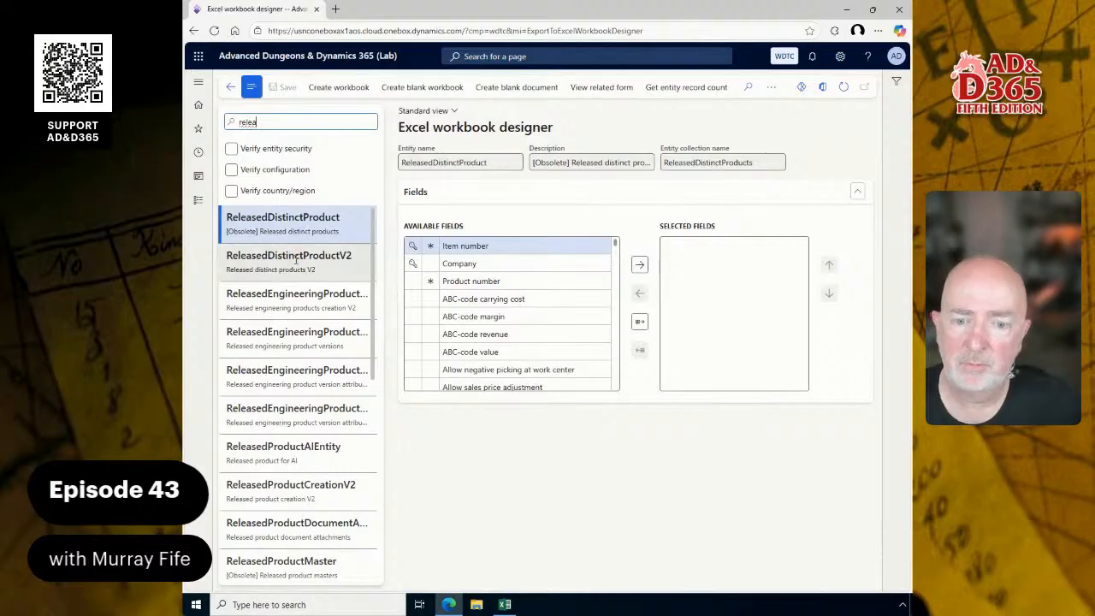
pyautogui.scroll(-3, 342, 427)
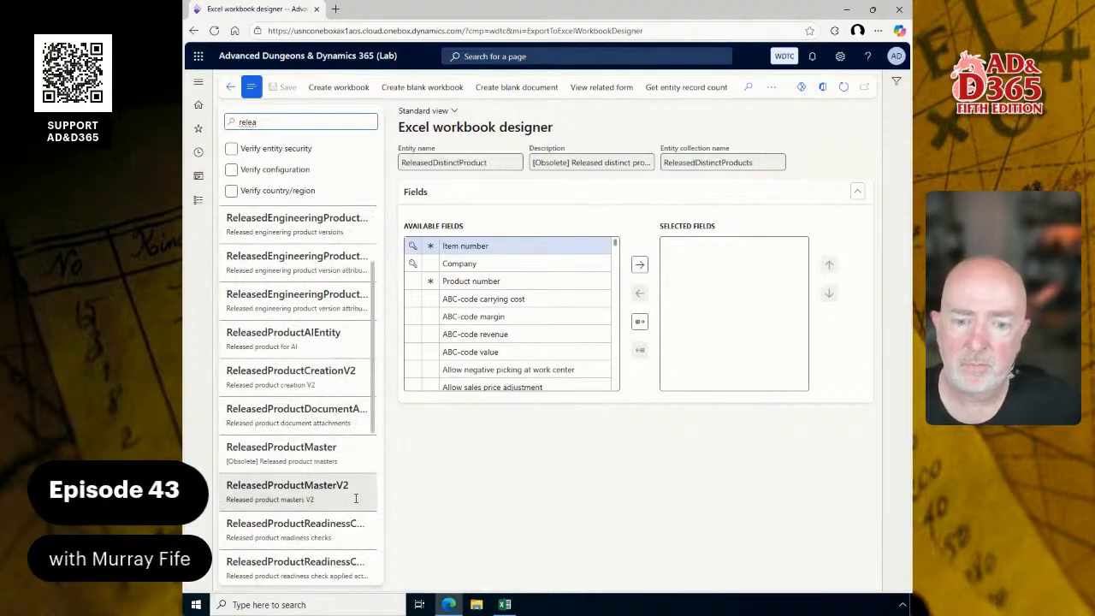
pyautogui.scroll(-4, 359, 496)
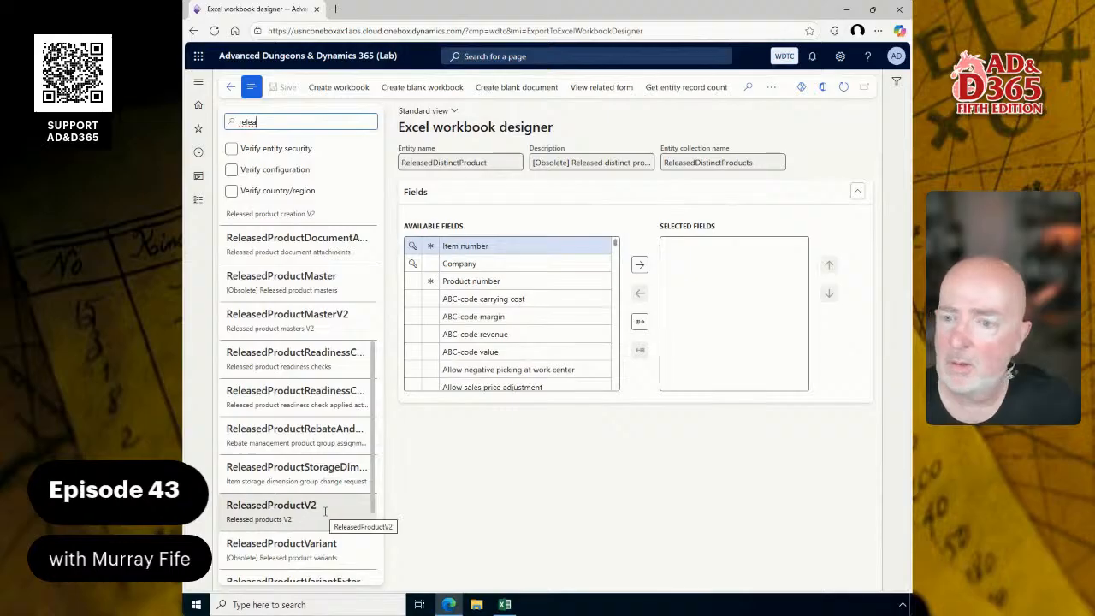
pyautogui.click(325, 512)
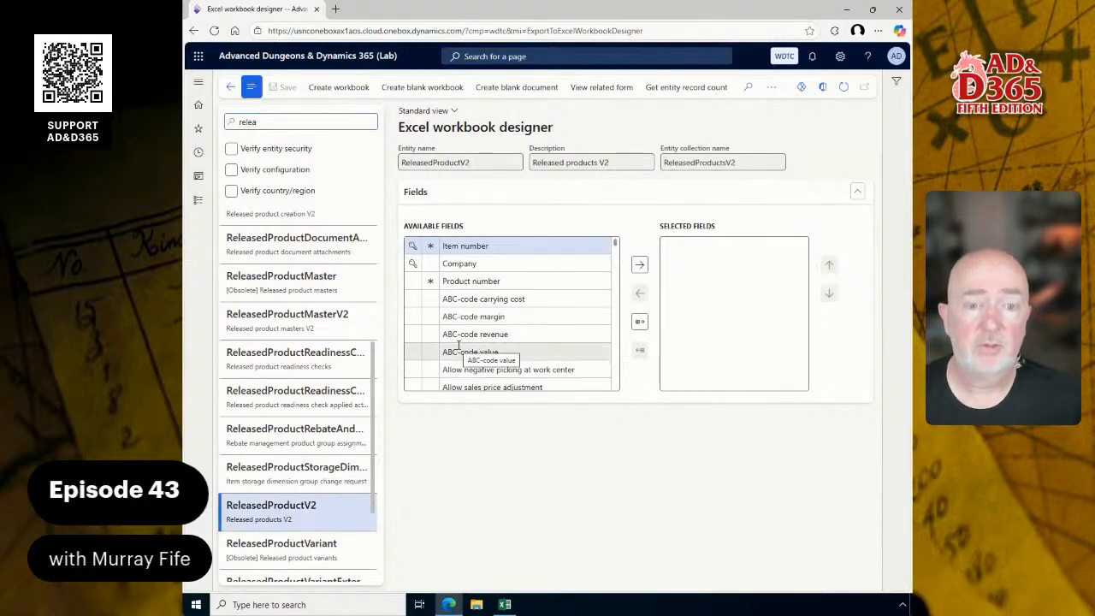
# Step: Add Company, Item number and Product number to the selected fields of the ReleasedProductV2 entity
pyautogui.click(475, 264)
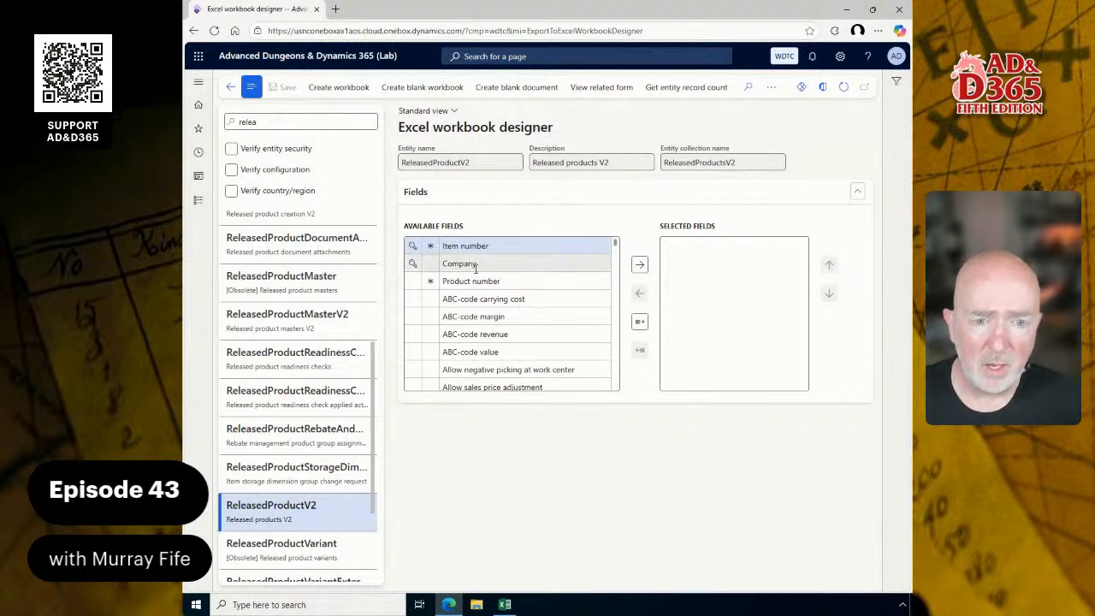
pyautogui.click(639, 265)
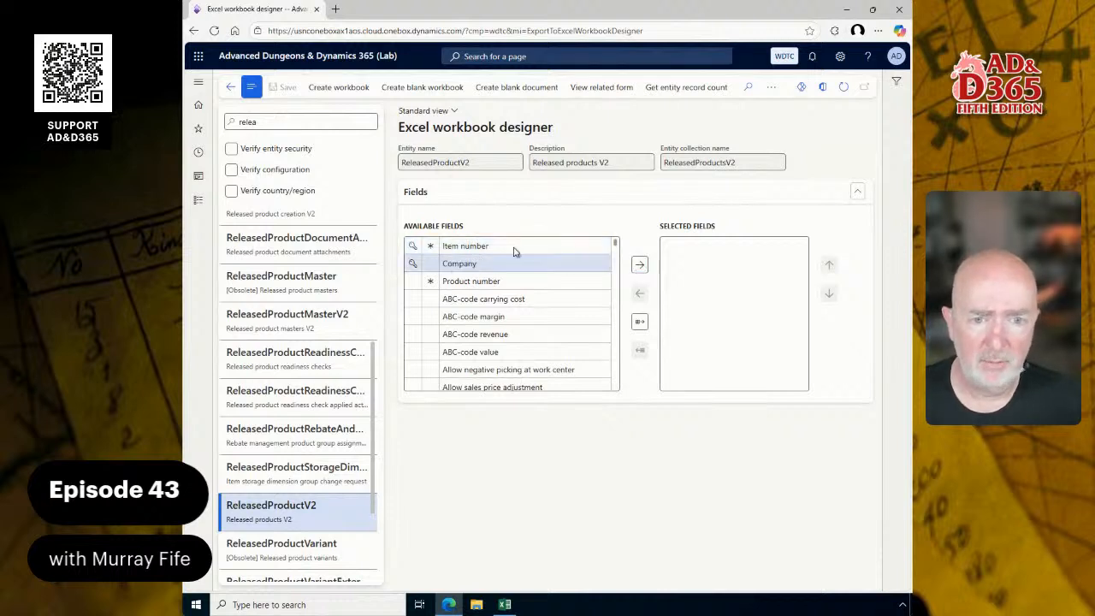
pyautogui.click(639, 265)
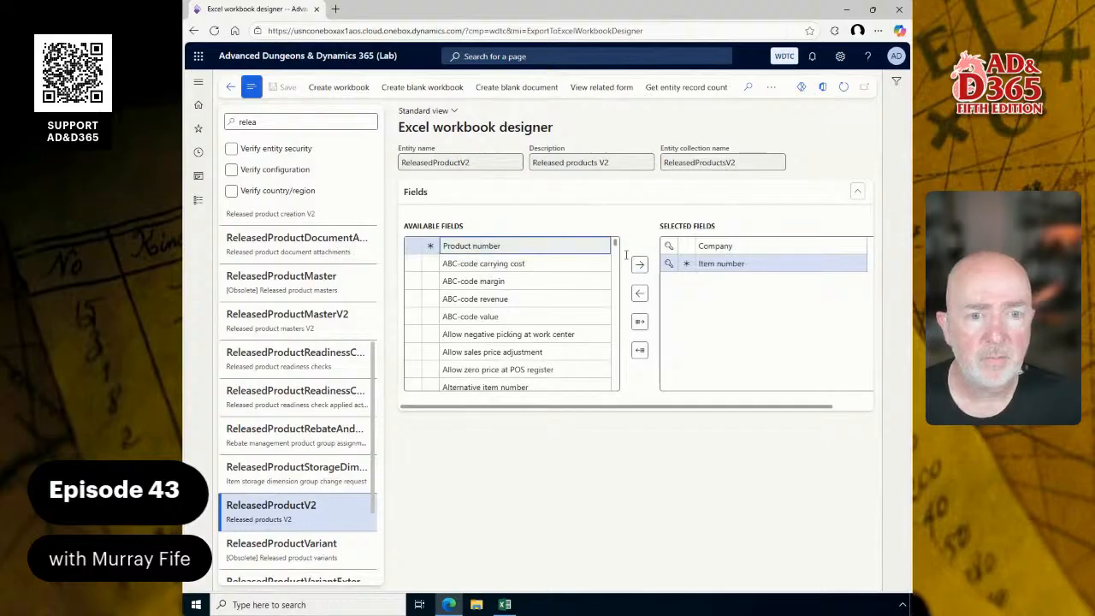
pyautogui.click(640, 266)
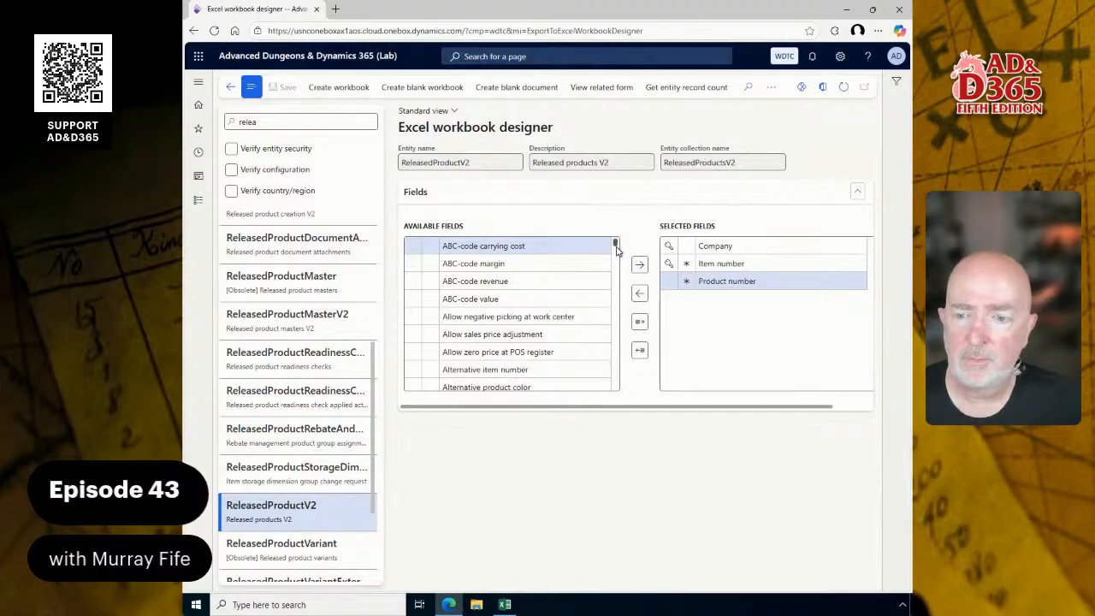
# Step: Add the Cost, Sales price and Purchase price fields to the selected fields of the ReleasedProductV2 entity
pyautogui.moveTo(616, 248); pyautogui.dragTo(616, 275)
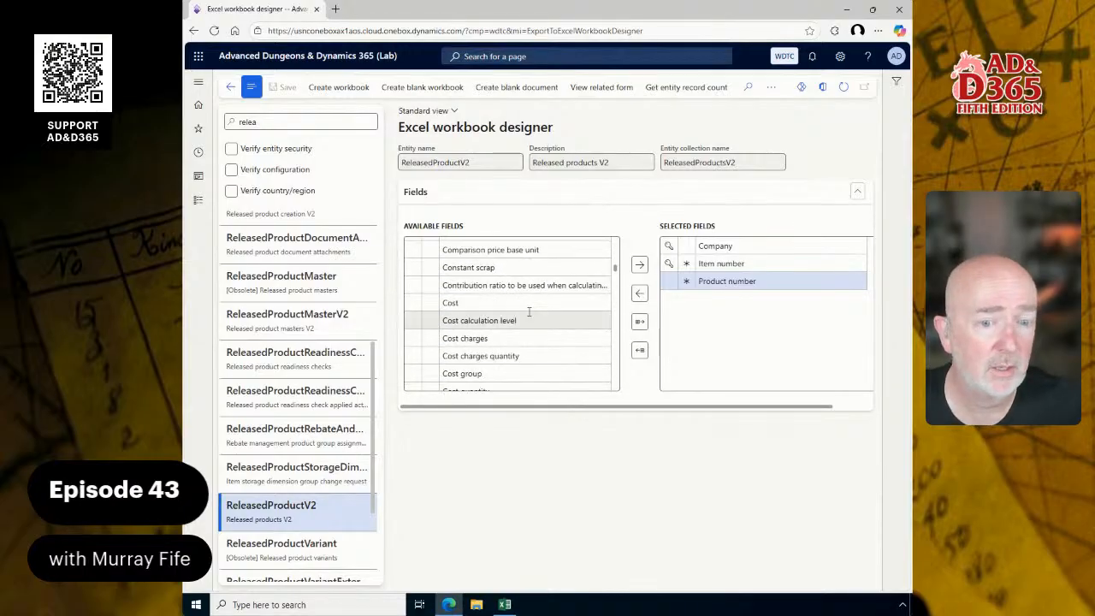
pyautogui.click(479, 303)
pyautogui.click(639, 267)
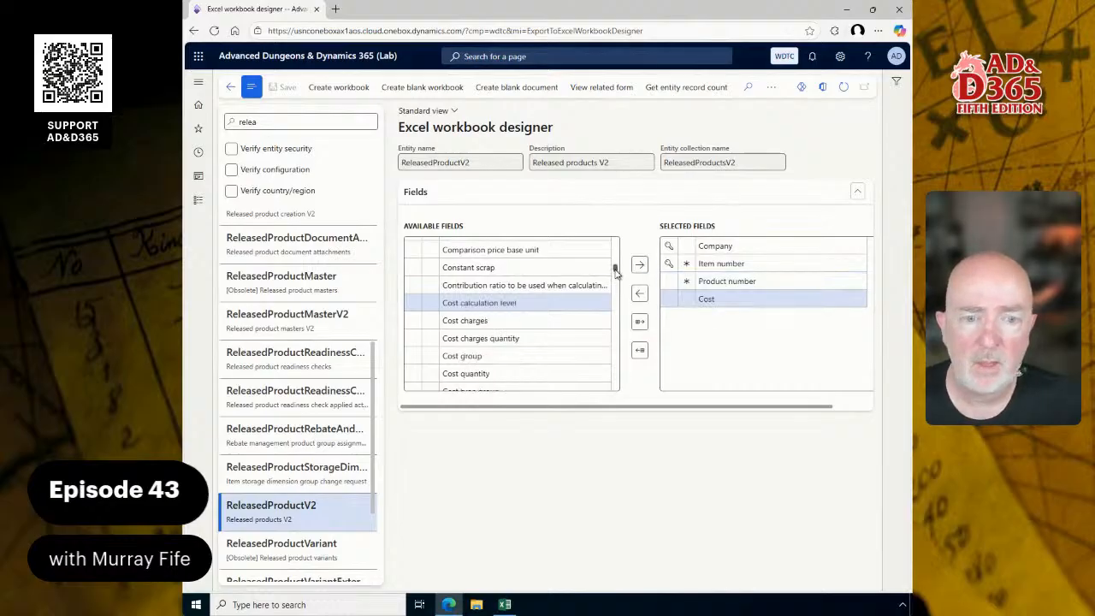
pyautogui.moveTo(615, 271); pyautogui.dragTo(613, 361)
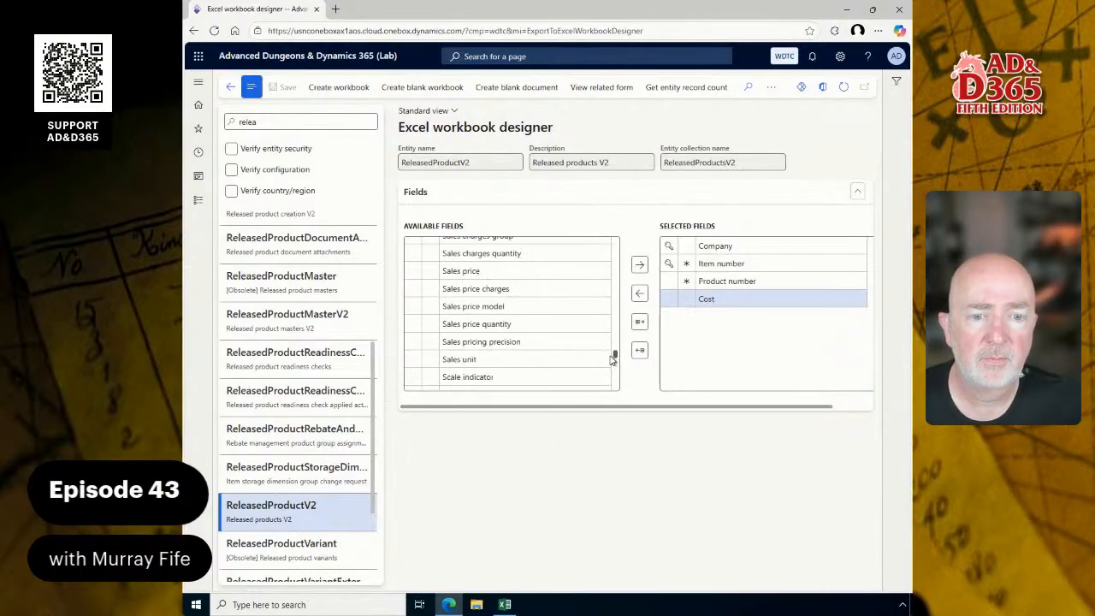
pyautogui.click(512, 276)
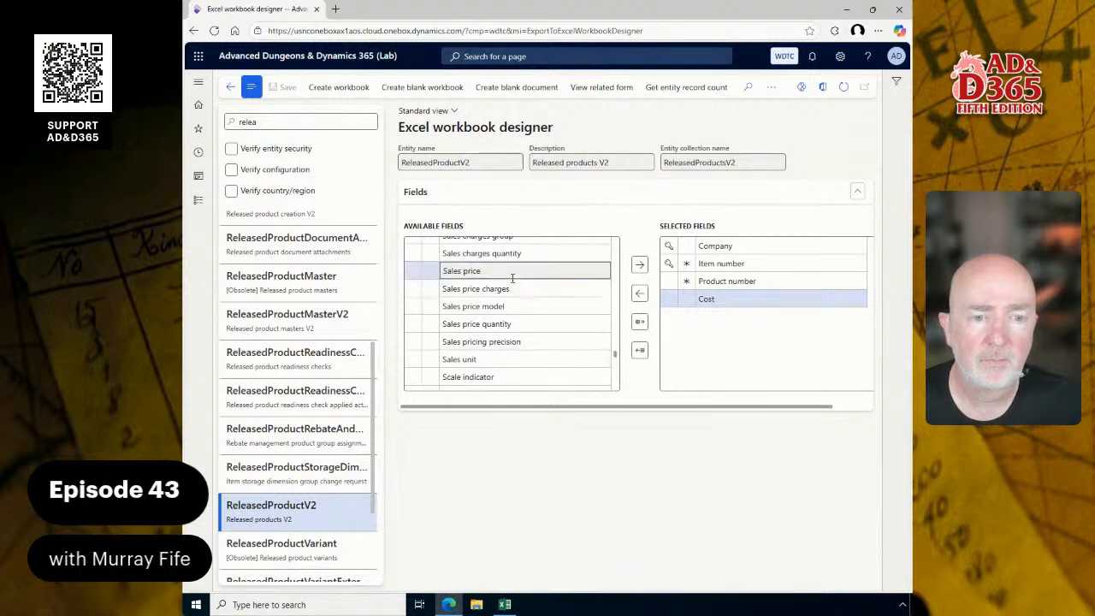
pyautogui.click(638, 267)
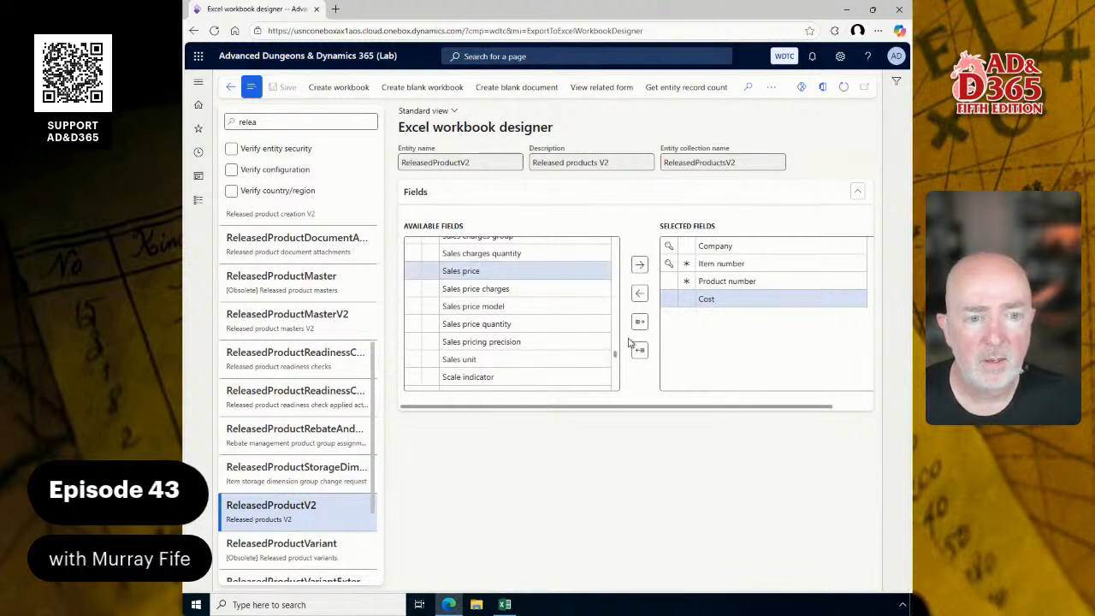
pyautogui.moveTo(614, 358); pyautogui.dragTo(617, 340)
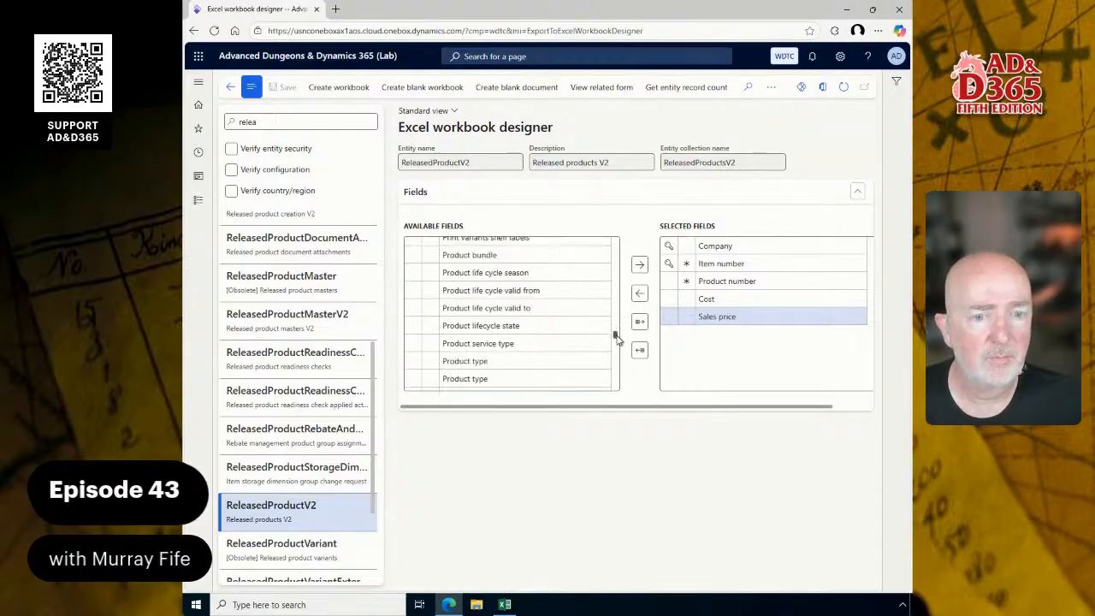
pyautogui.scroll(-3, 596, 335)
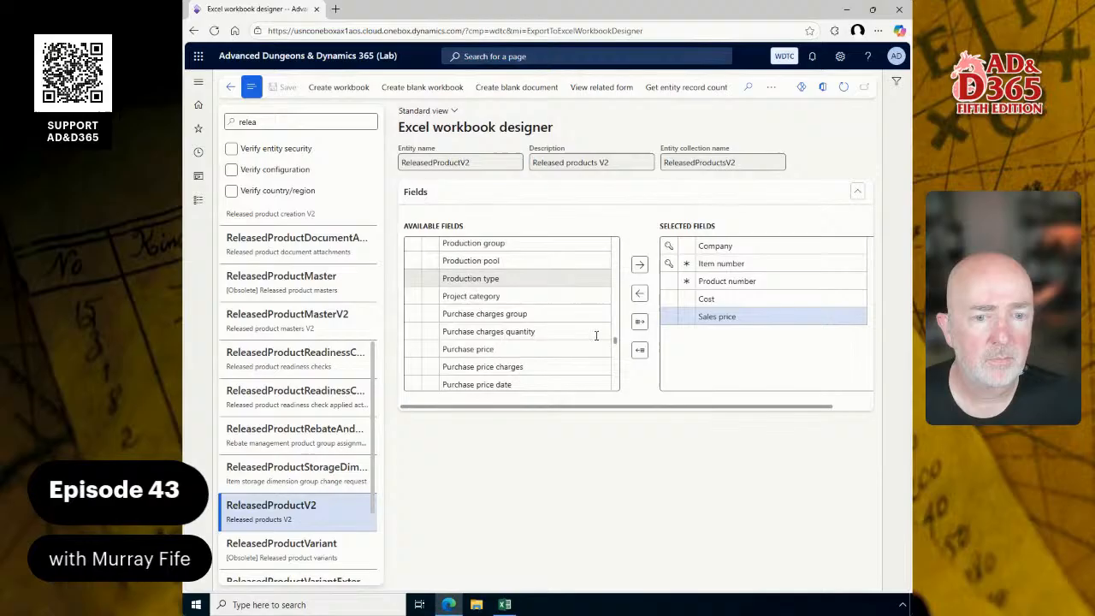
pyautogui.click(541, 349)
pyautogui.click(641, 271)
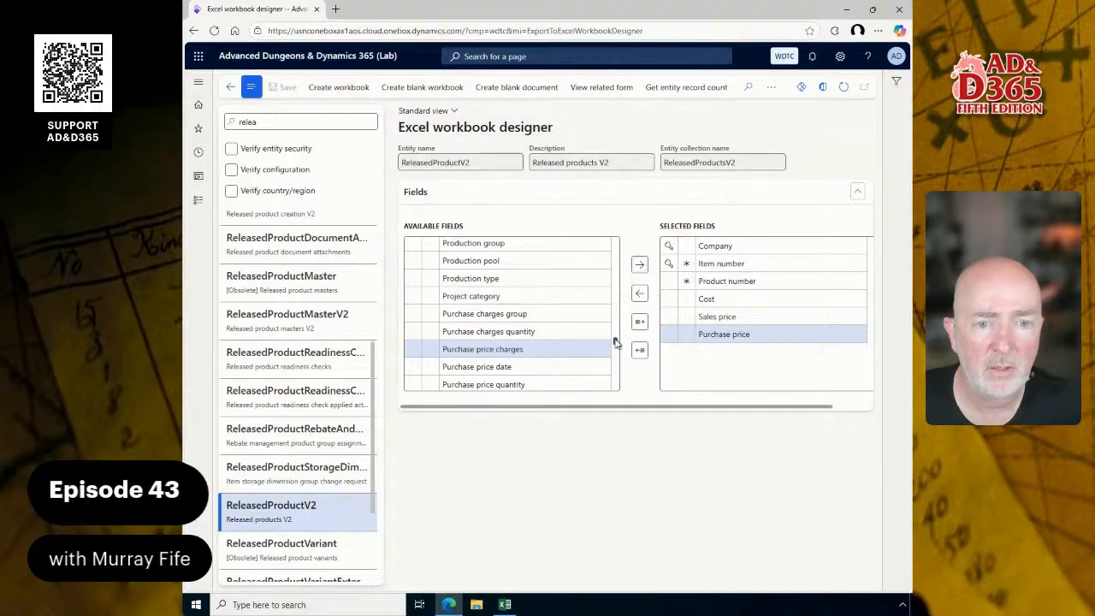
# Step: Add Item group and Item model group to the selected fields after Purchase price
pyautogui.moveTo(615, 343); pyautogui.dragTo(614, 307)
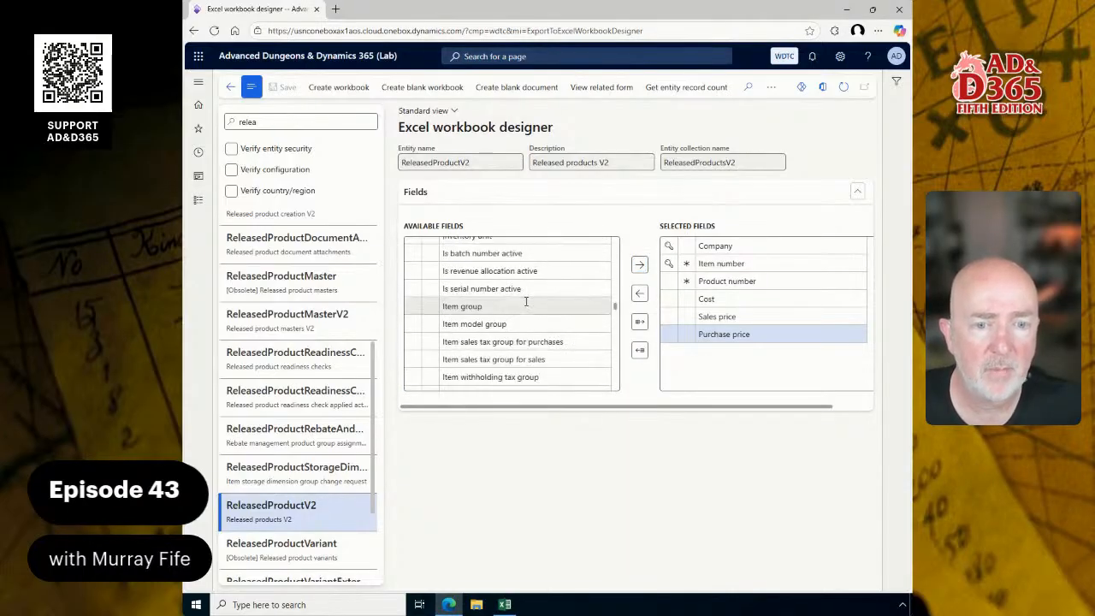
pyautogui.click(526, 306)
pyautogui.click(639, 265)
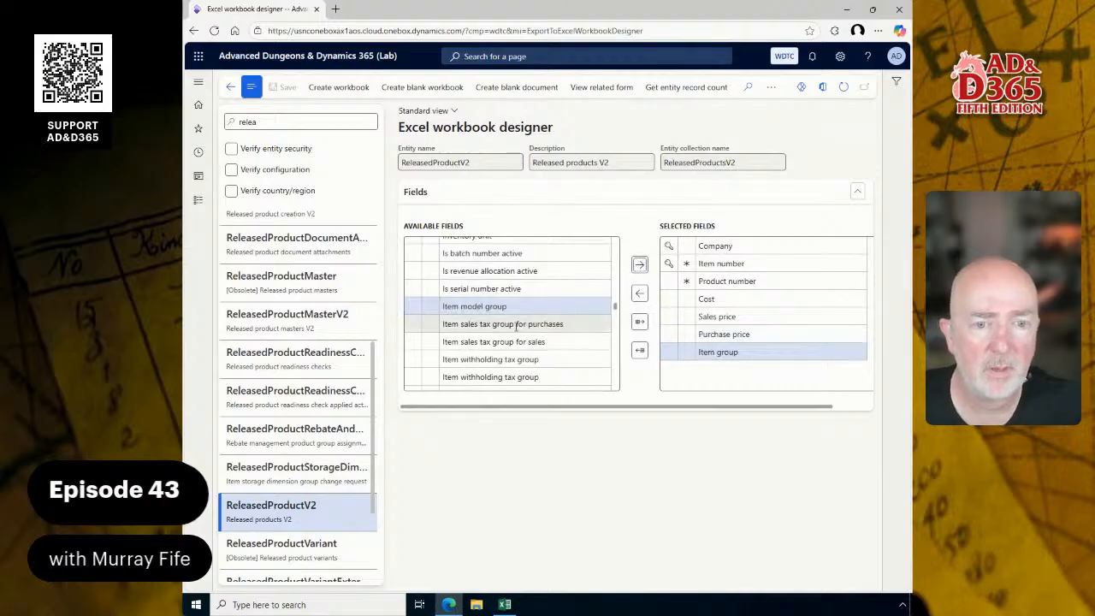
pyautogui.click(640, 266)
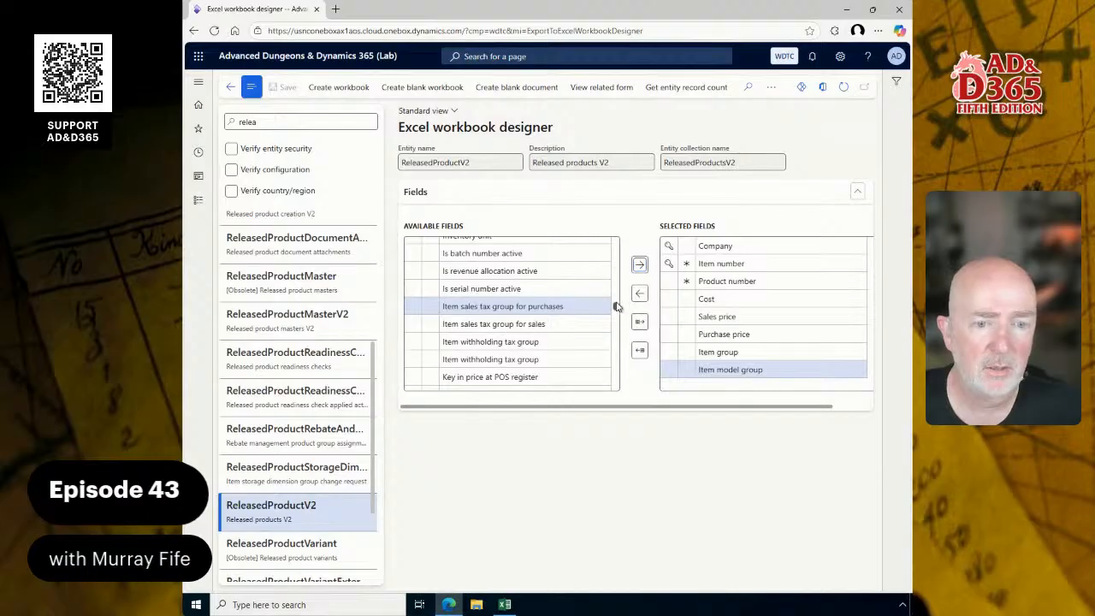
# Step: Add the Vendor field to the end of the ReleasedProductV2 selected fields
pyautogui.moveTo(616, 308); pyautogui.dragTo(615, 385)
pyautogui.scroll(-1, 614, 333)
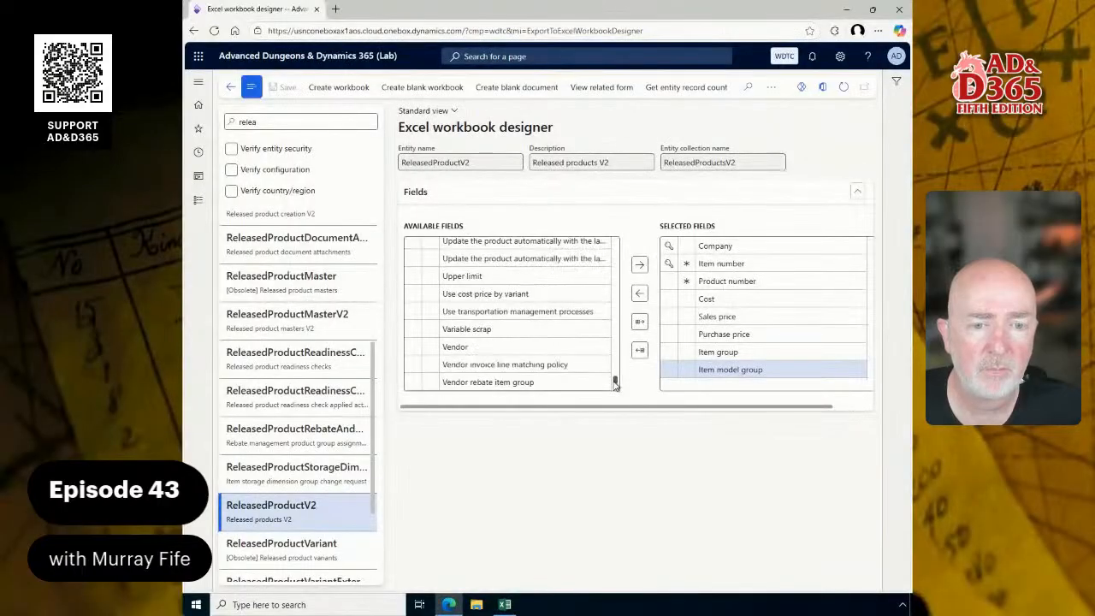
pyautogui.scroll(-1, 614, 385)
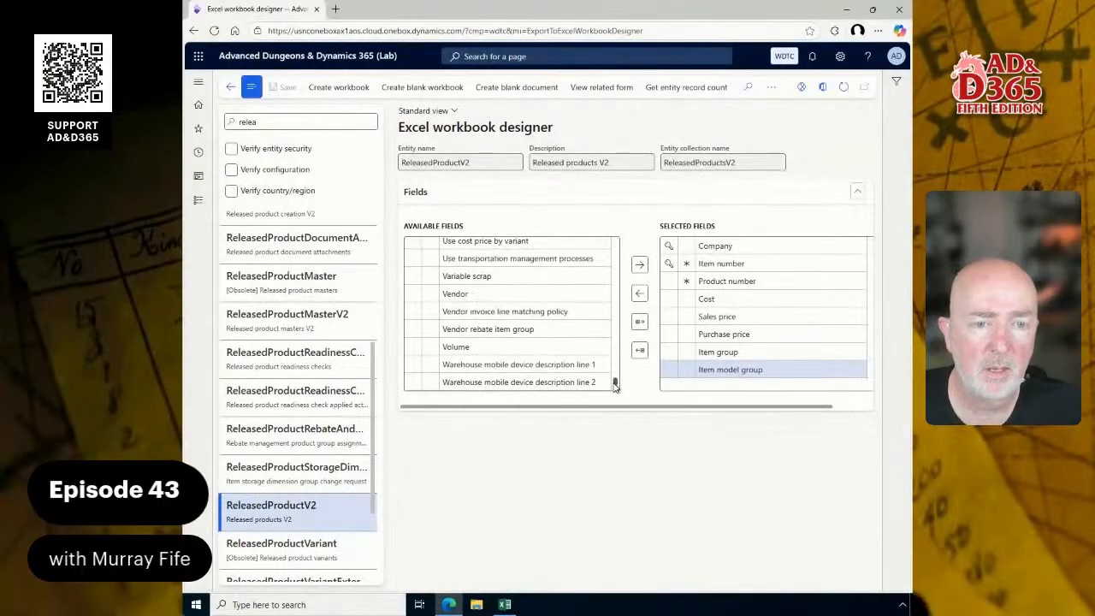
pyautogui.click(556, 294)
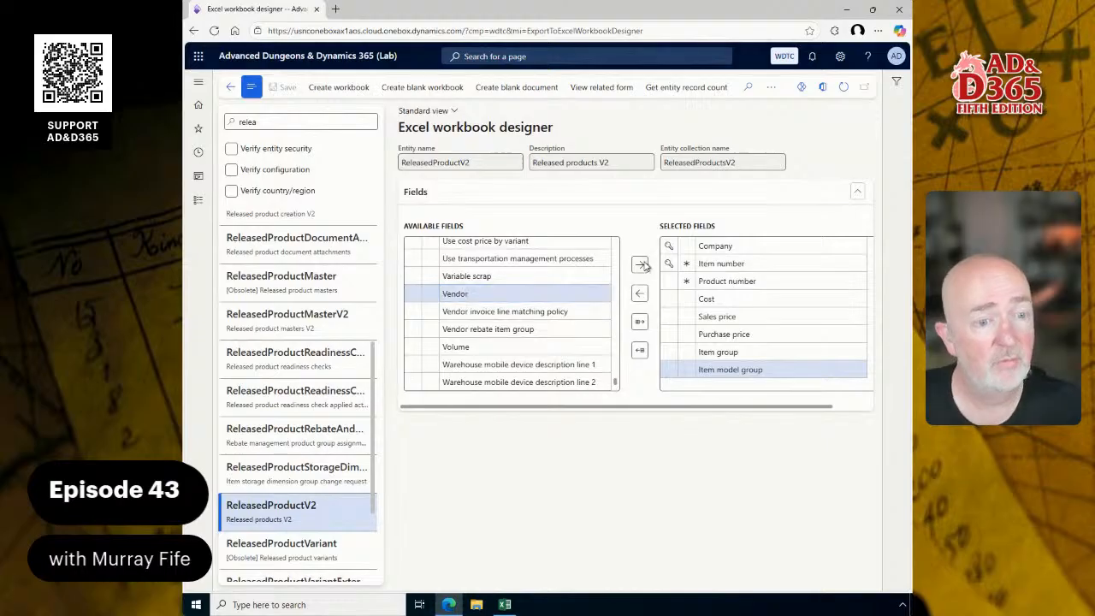
pyautogui.click(643, 266)
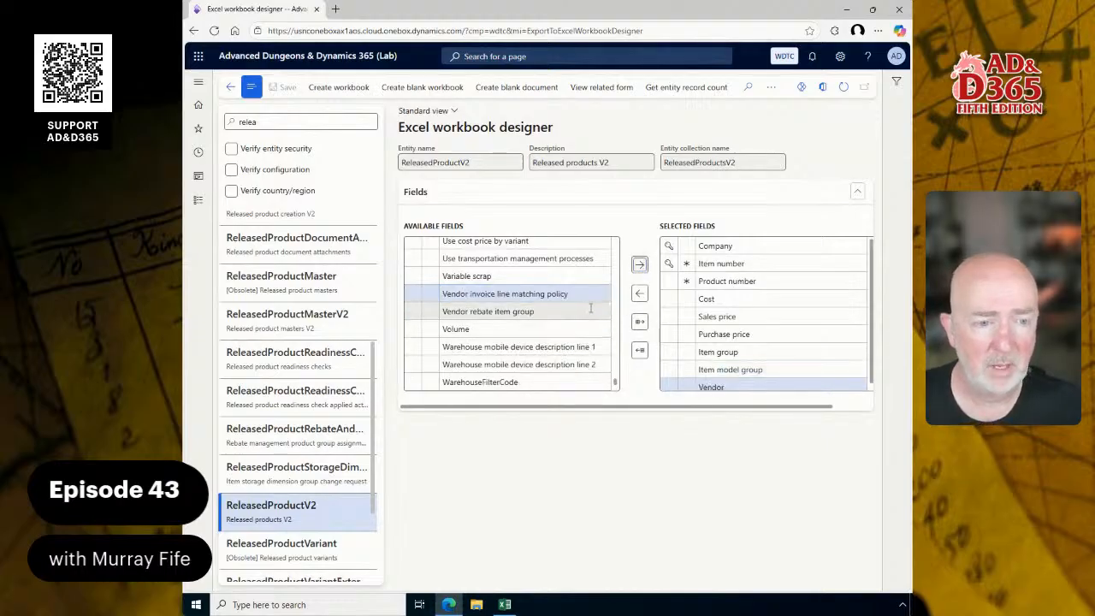
# Step: Add the Buyer group field to the end of the ReleasedProductV2 selected fields
pyautogui.scroll(-1, 586, 334)
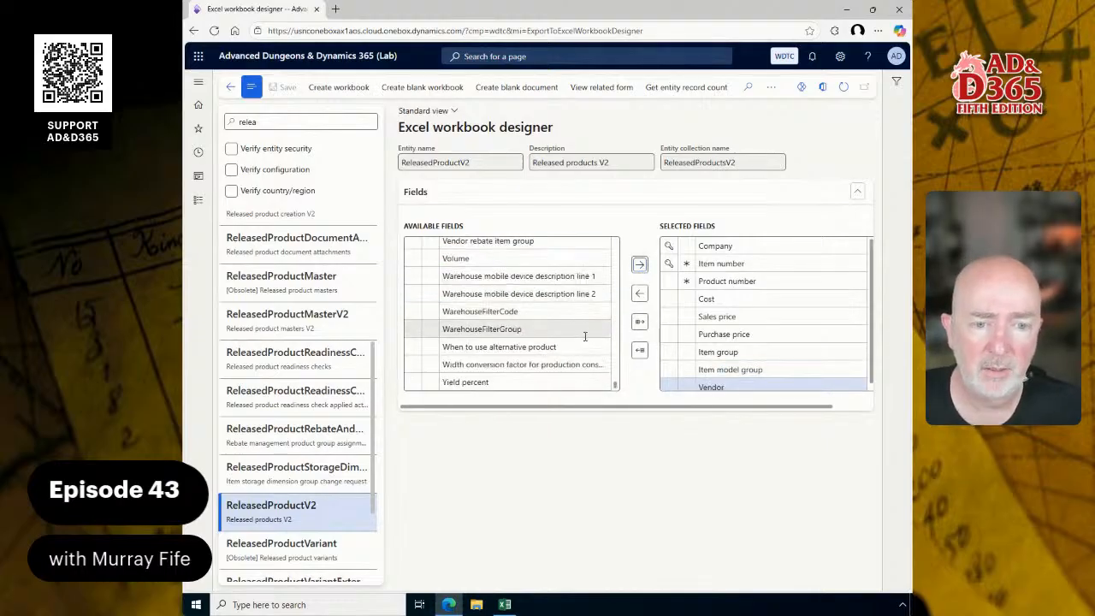
pyautogui.scroll(10, 586, 336)
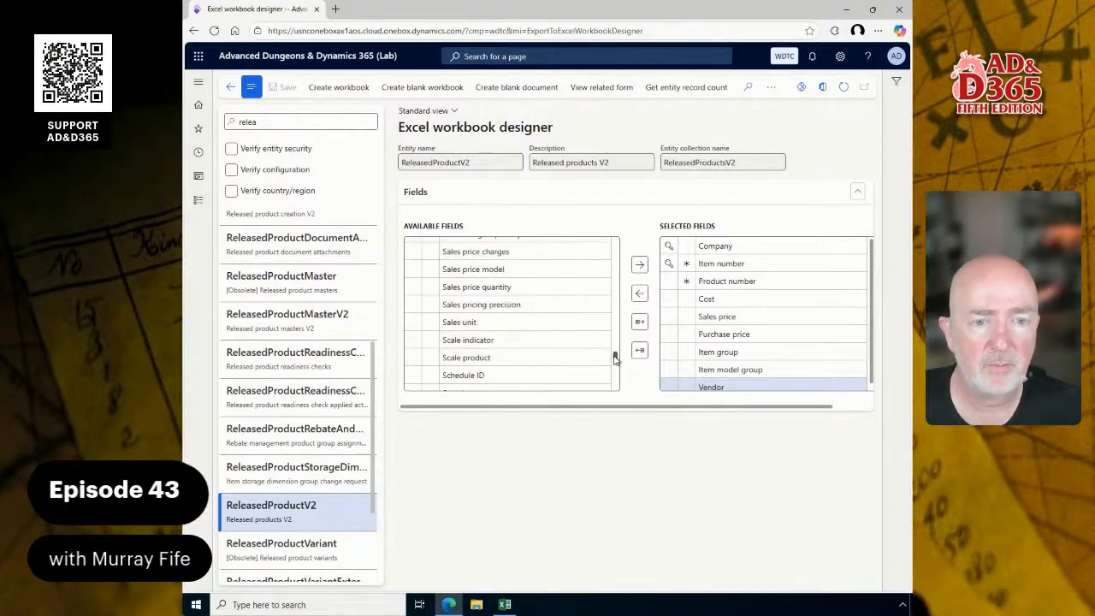
pyautogui.moveTo(615, 358); pyautogui.dragTo(618, 267)
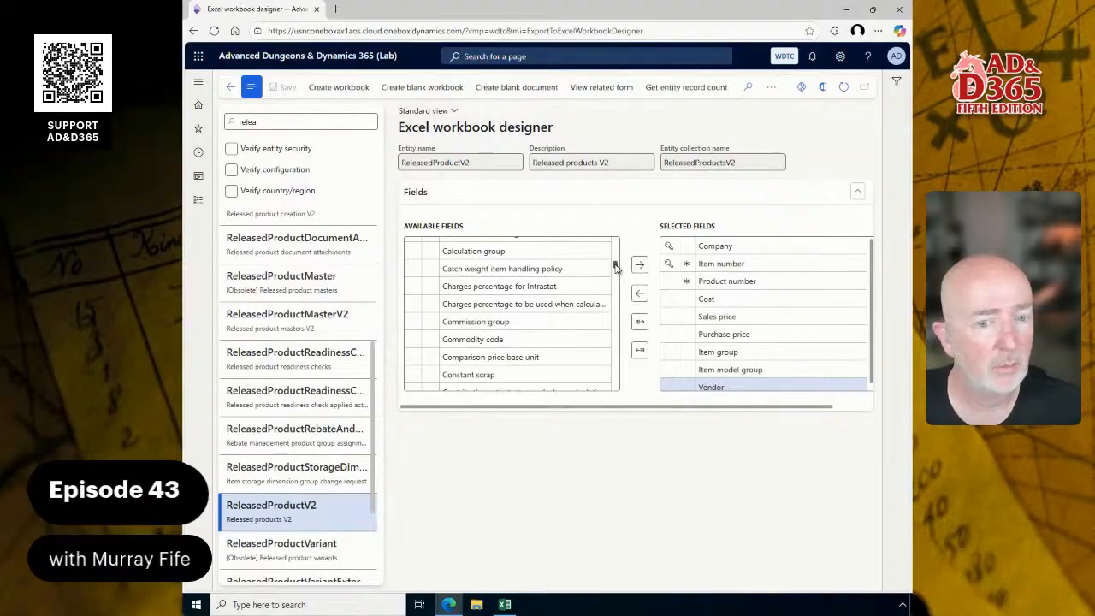
pyautogui.scroll(3, 614, 267)
pyautogui.click(525, 350)
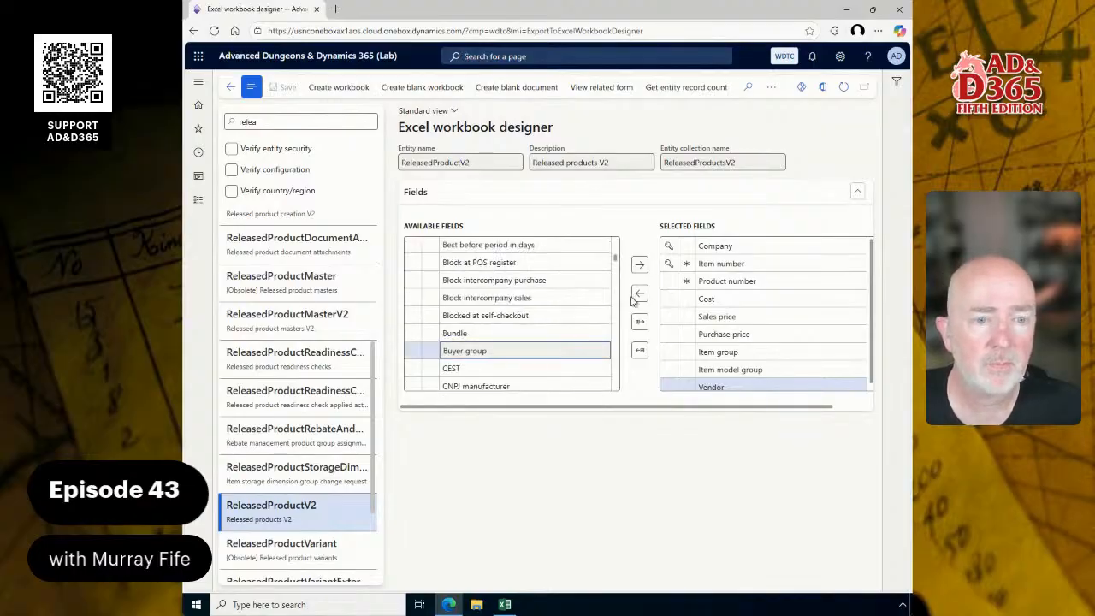
pyautogui.click(640, 266)
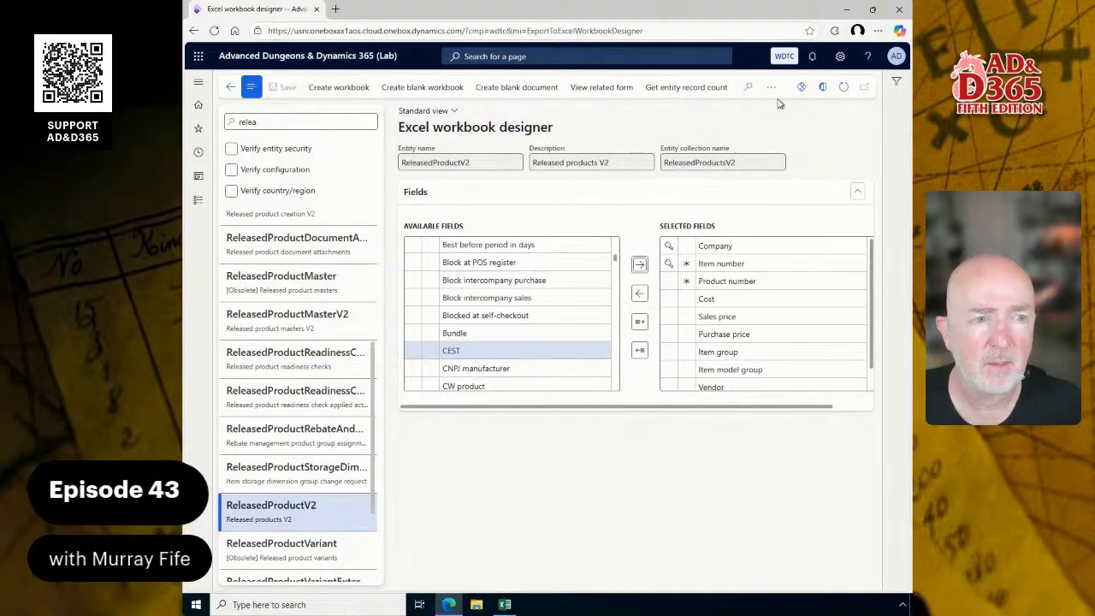
# Step: Create the workbook from the selected fields as a download, enable editing in Excel and maximize its window
pyautogui.click(339, 87)
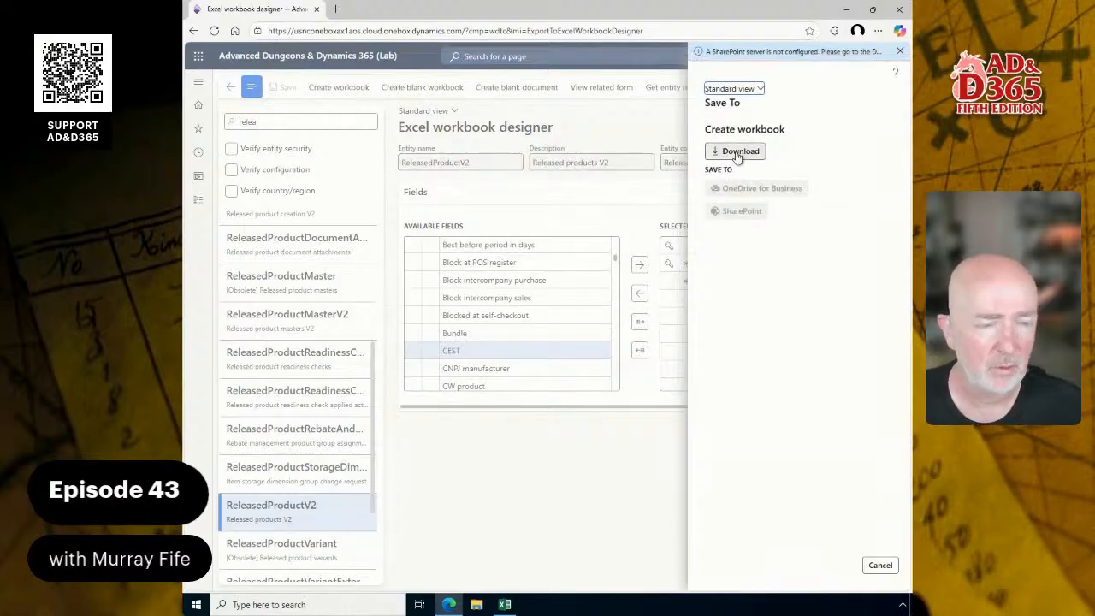
pyautogui.click(738, 154)
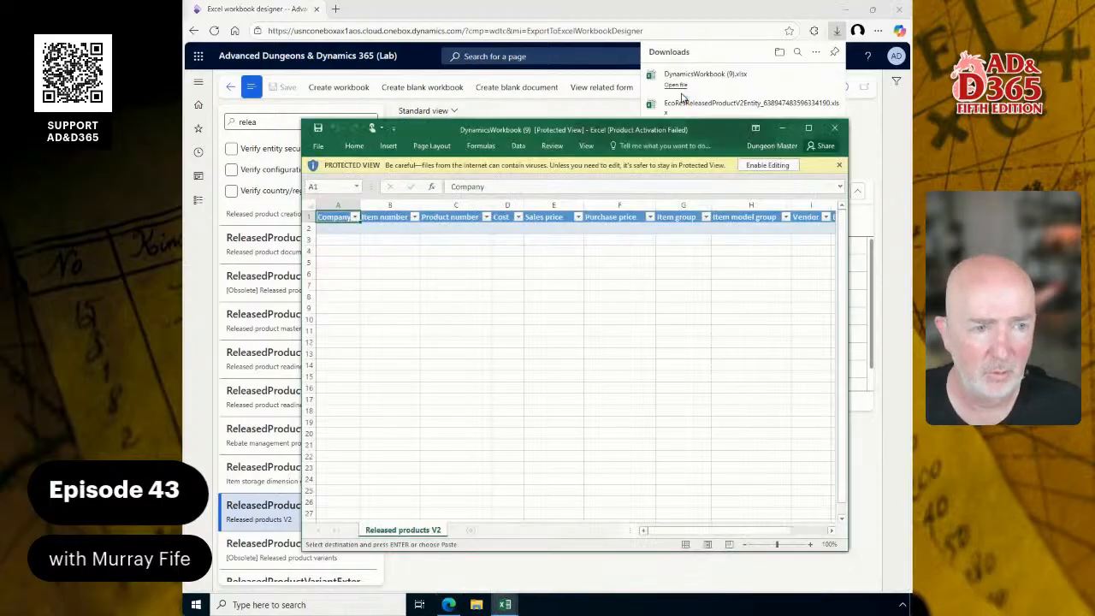
pyautogui.click(767, 165)
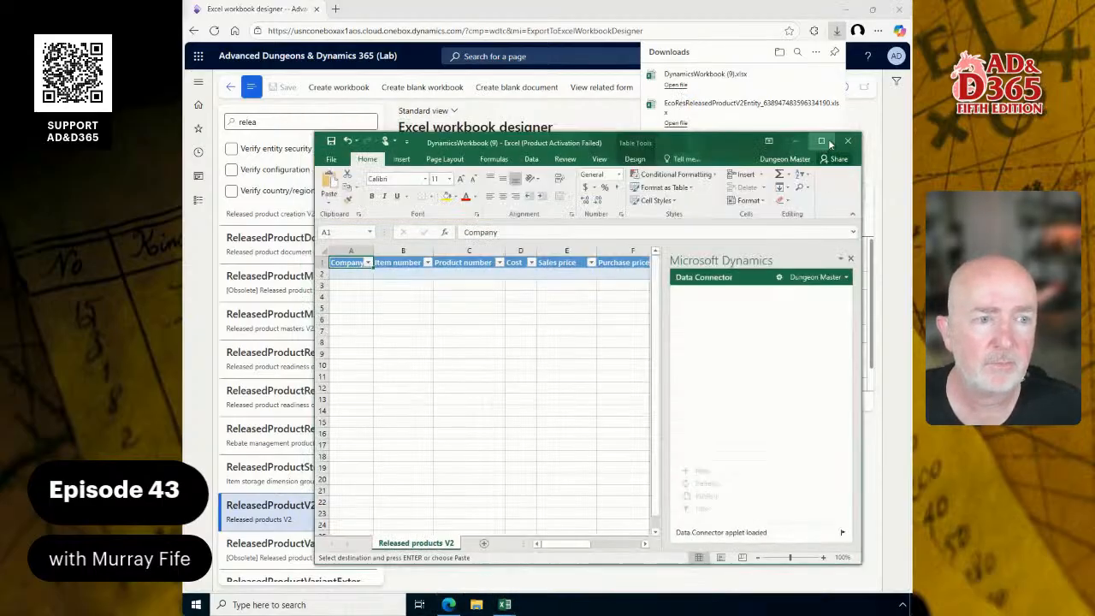
pyautogui.click(823, 142)
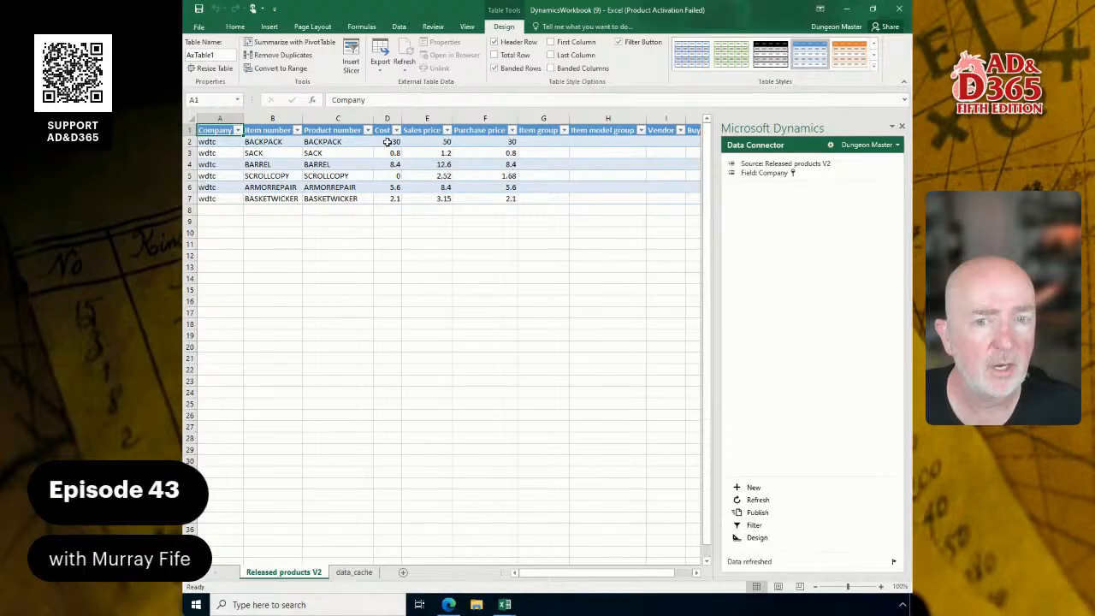
# Step: Examine the Item group, Item model group, Vendor and Buyer group columns in the Released products V2 sheet
pyautogui.moveTo(584, 575); pyautogui.dragTo(664, 575)
pyautogui.click(500, 139)
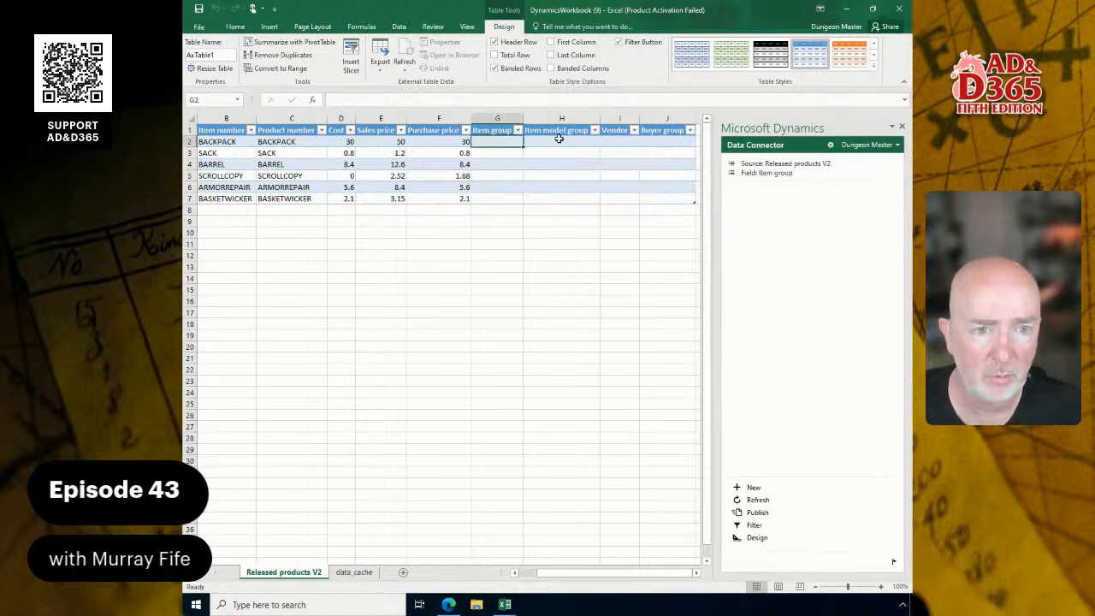
pyautogui.click(560, 140)
pyautogui.click(654, 142)
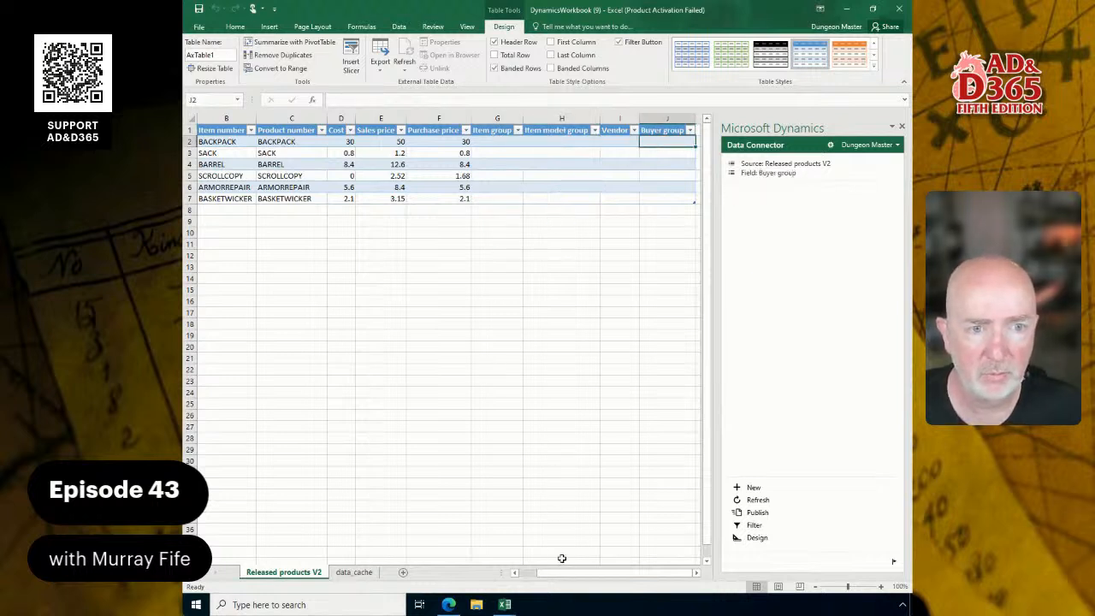
pyautogui.moveTo(566, 573); pyautogui.dragTo(529, 575)
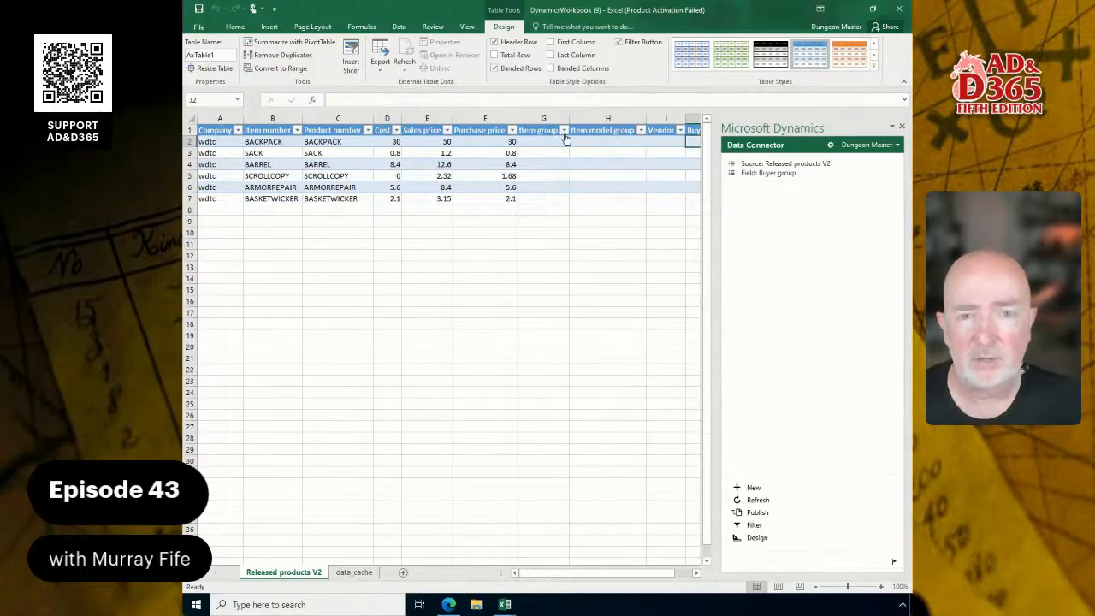
pyautogui.click(199, 29)
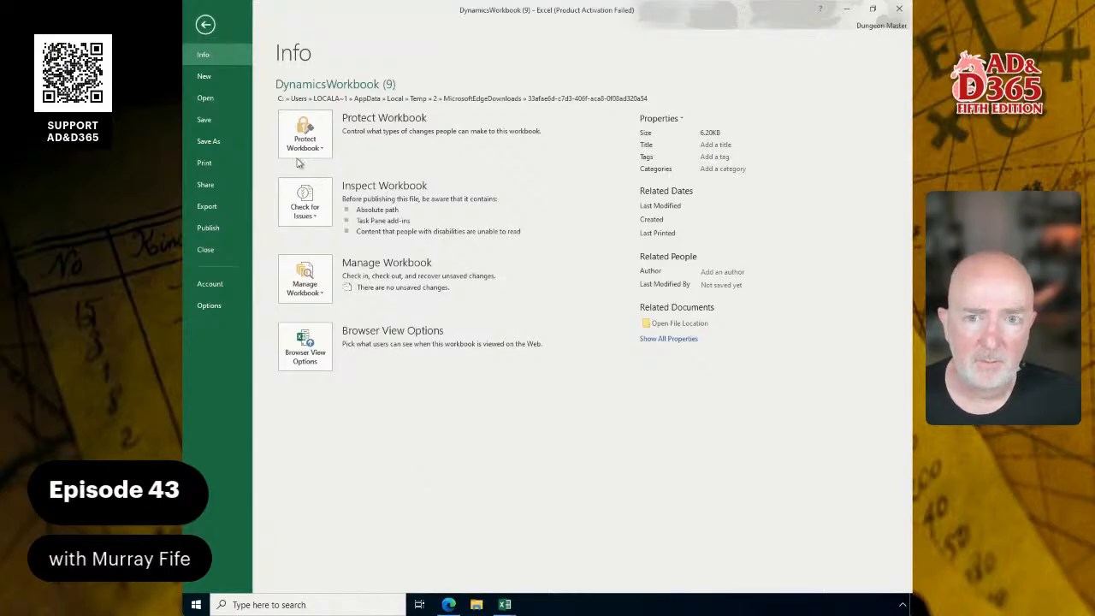
pyautogui.click(205, 25)
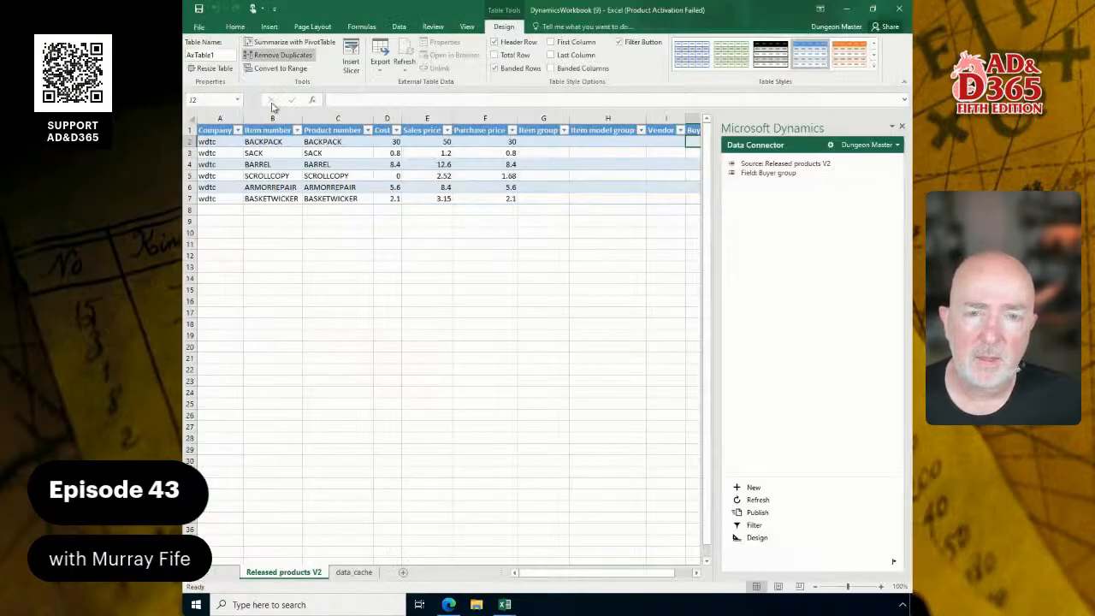
pyautogui.click(338, 221)
pyautogui.click(346, 212)
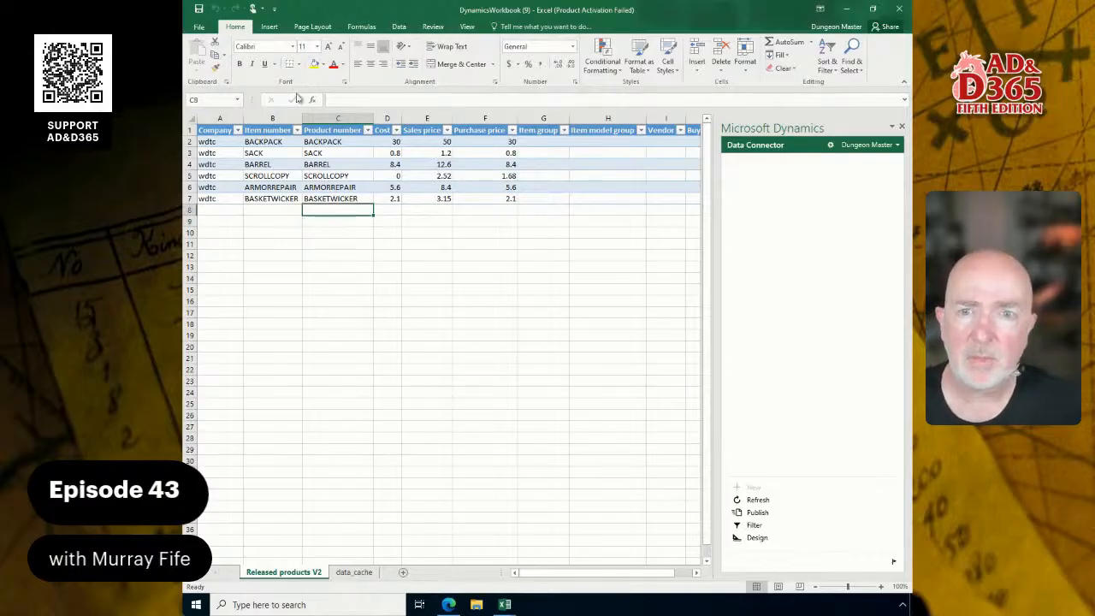
# Step: Switch to the Dynamics 365 workbook designer, view the entity's related form and return to the designer
pyautogui.click(846, 10)
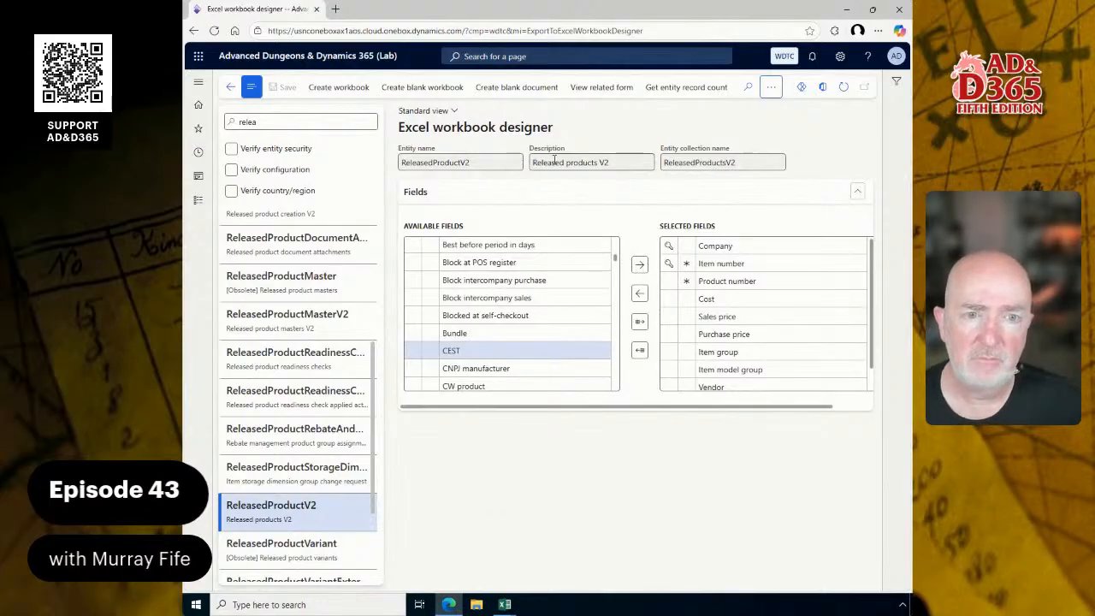
pyautogui.click(602, 88)
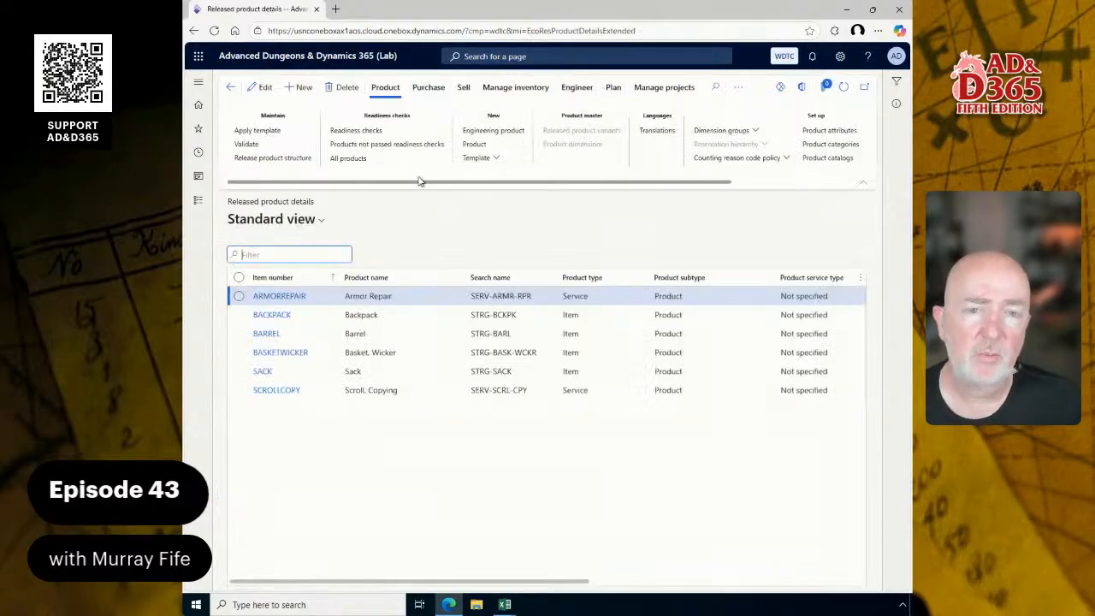
pyautogui.click(230, 88)
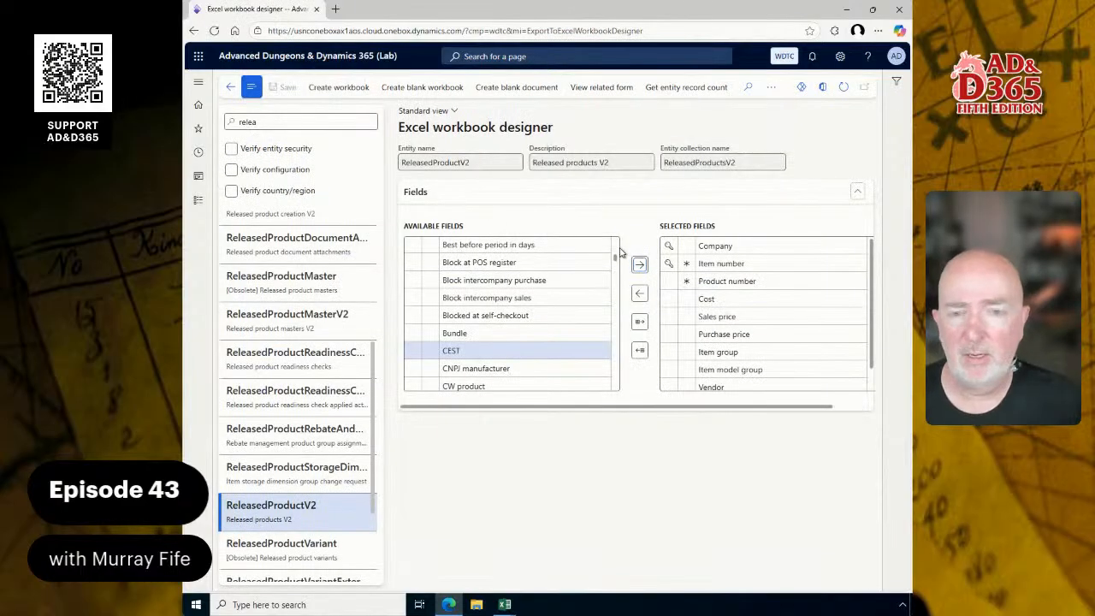
# Step: Open the Document templates page of the Common module's office integration
pyautogui.click(199, 201)
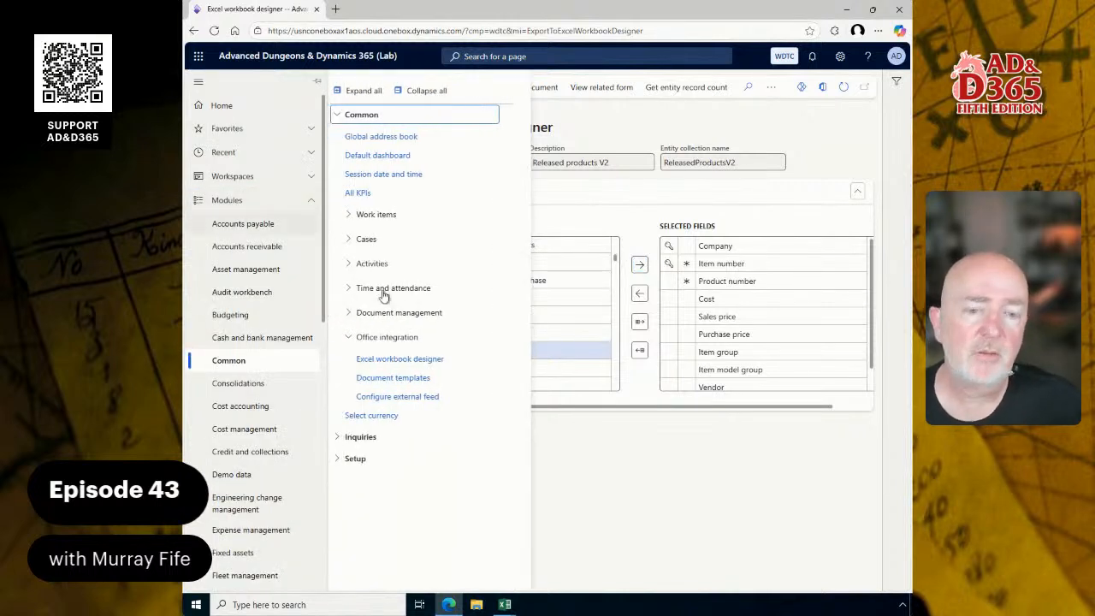
pyautogui.click(417, 378)
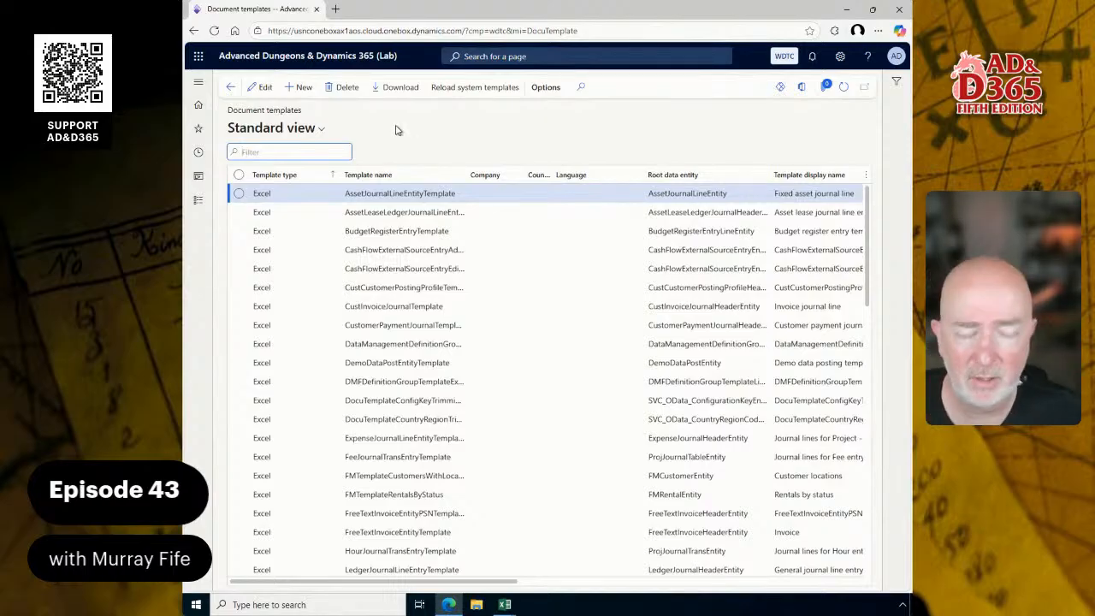
# Step: Switch to the DynamicsWorkbook (9) file in Excel and save it to the Desktop as "Released Product Costing Details"
pyautogui.moveTo(506, 605)
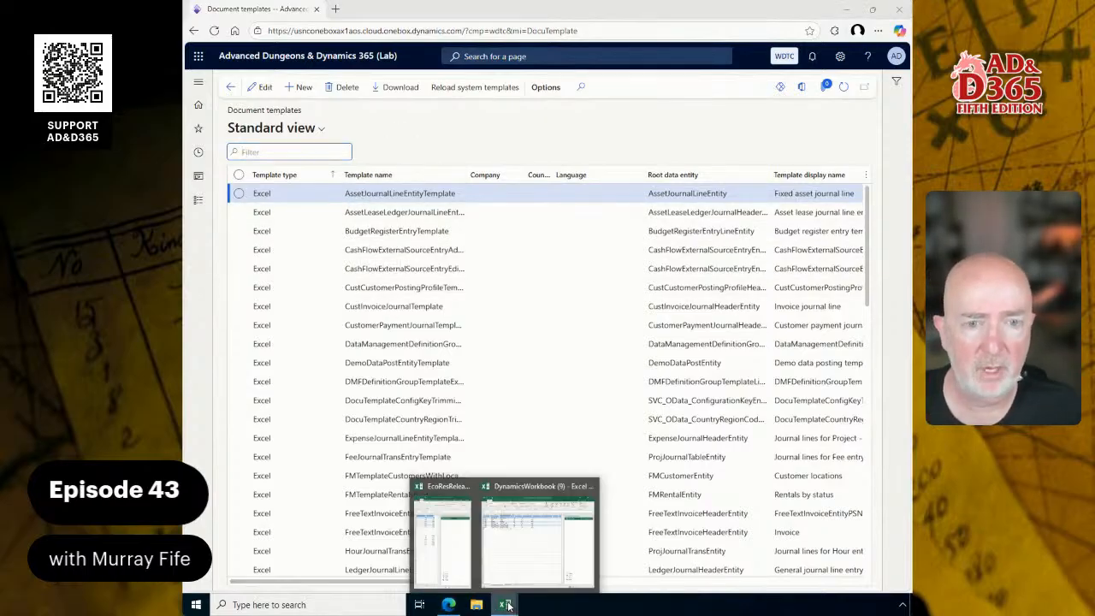
pyautogui.click(530, 497)
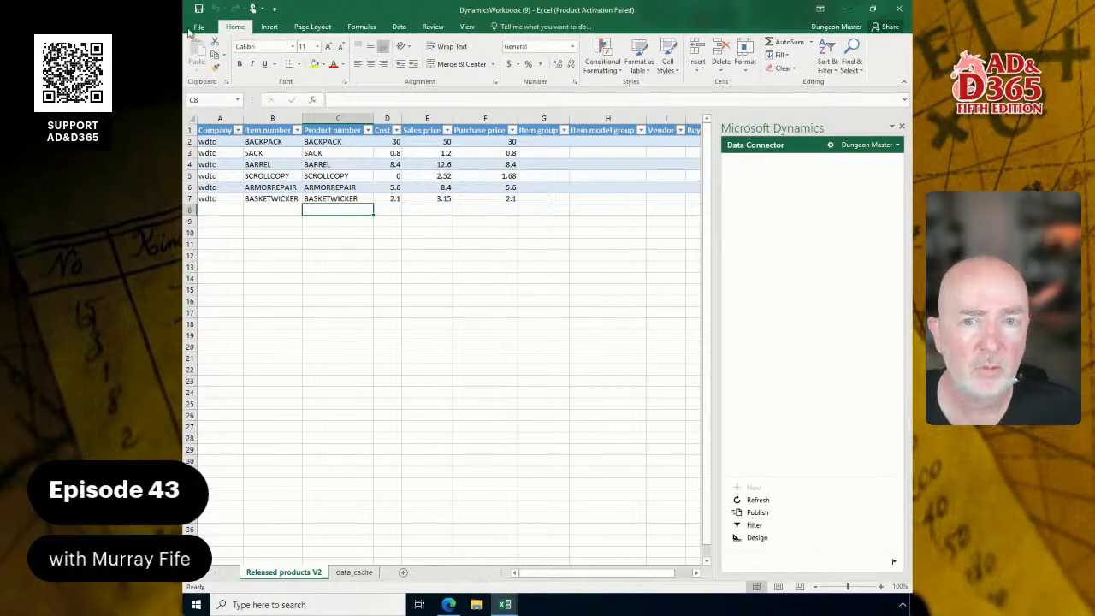
pyautogui.click(191, 29)
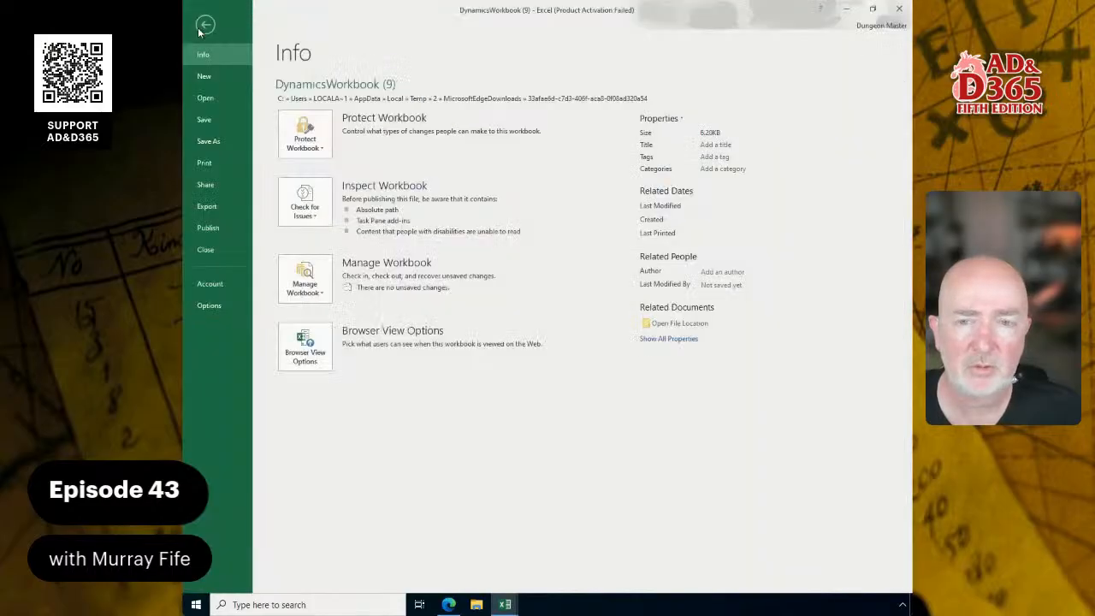
pyautogui.click(225, 143)
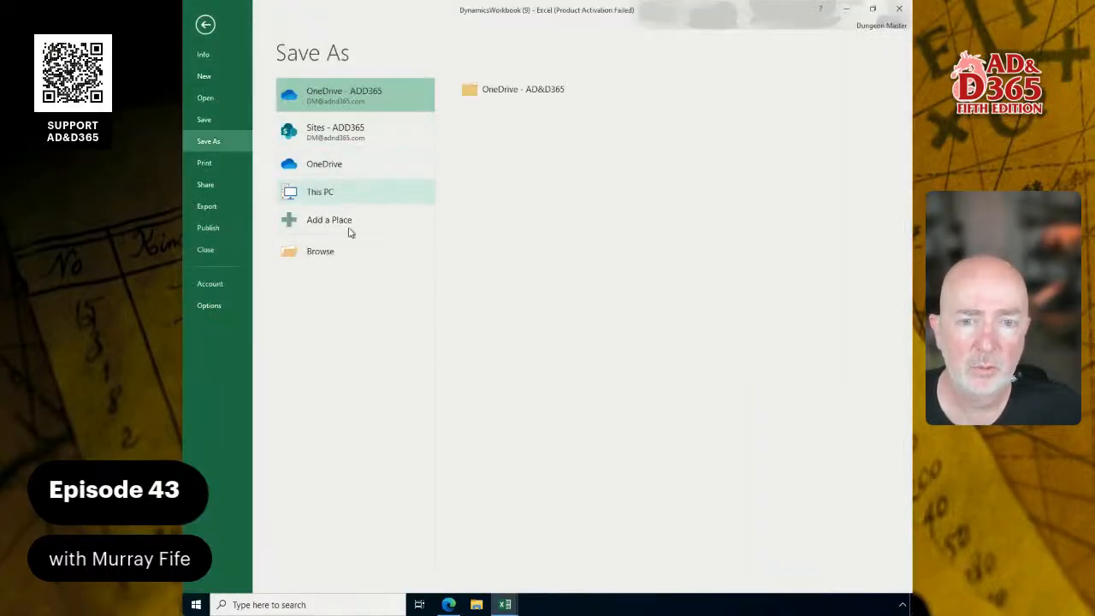
pyautogui.click(318, 192)
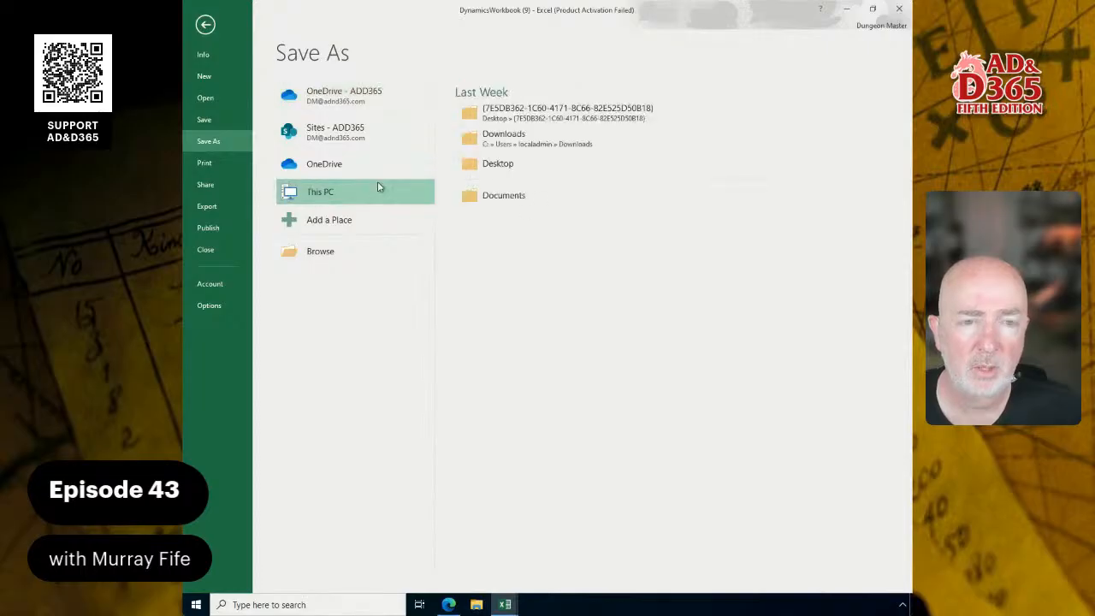
pyautogui.click(511, 163)
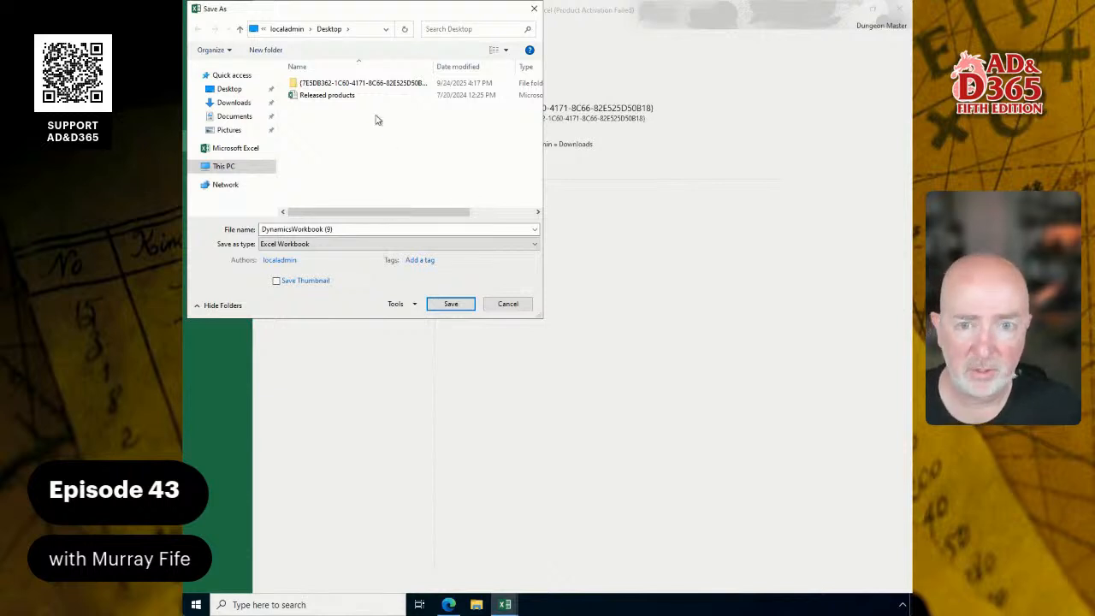
pyautogui.click(364, 228)
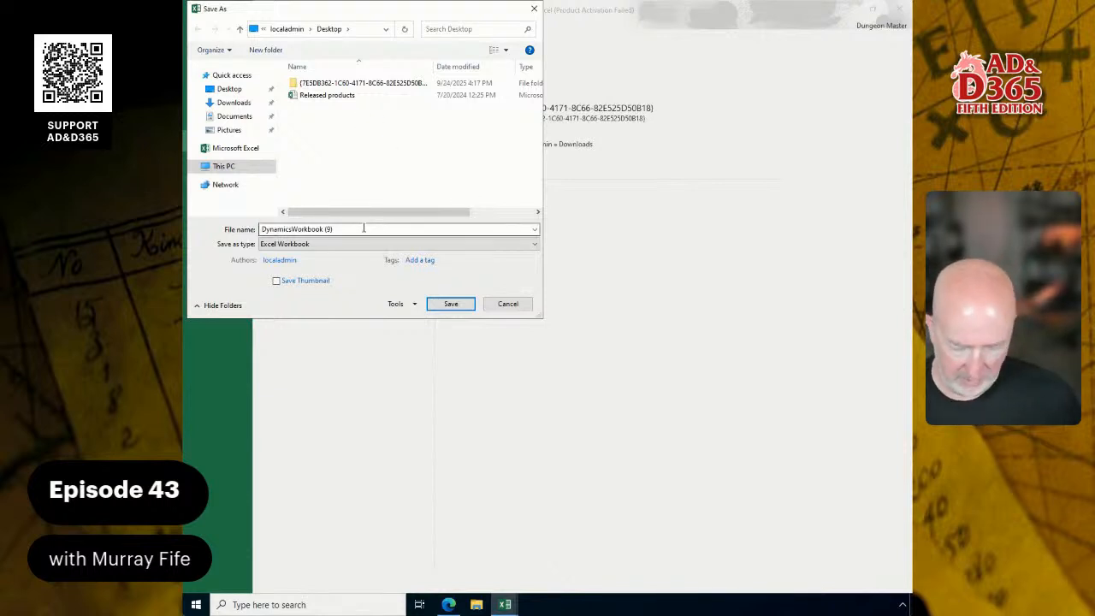
pyautogui.hotkey('ctrl', 'a')
pyautogui.write('P')
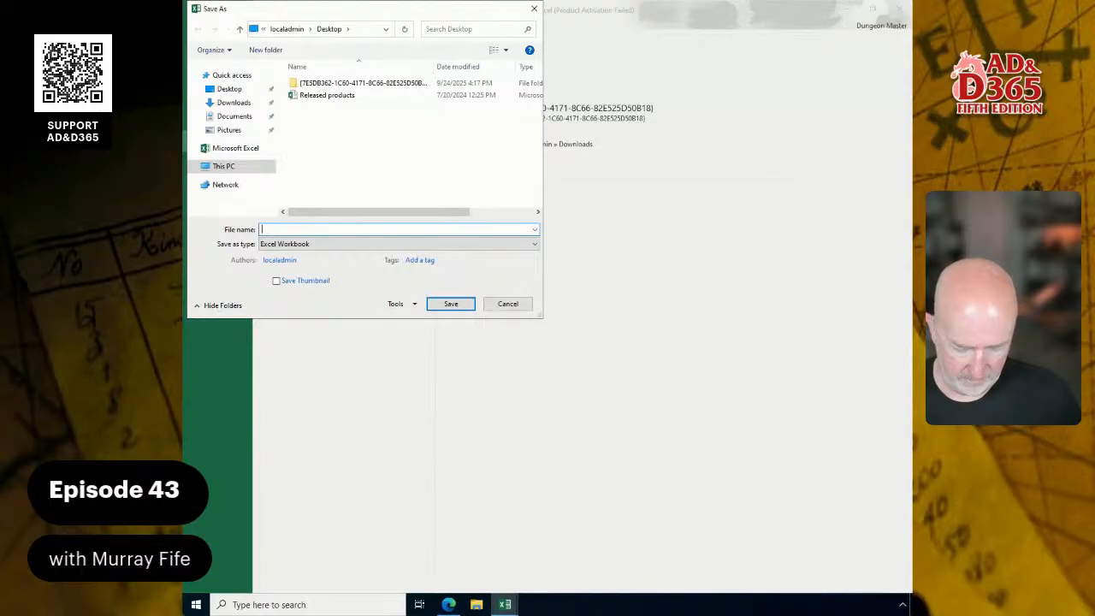
pyautogui.write('Released')
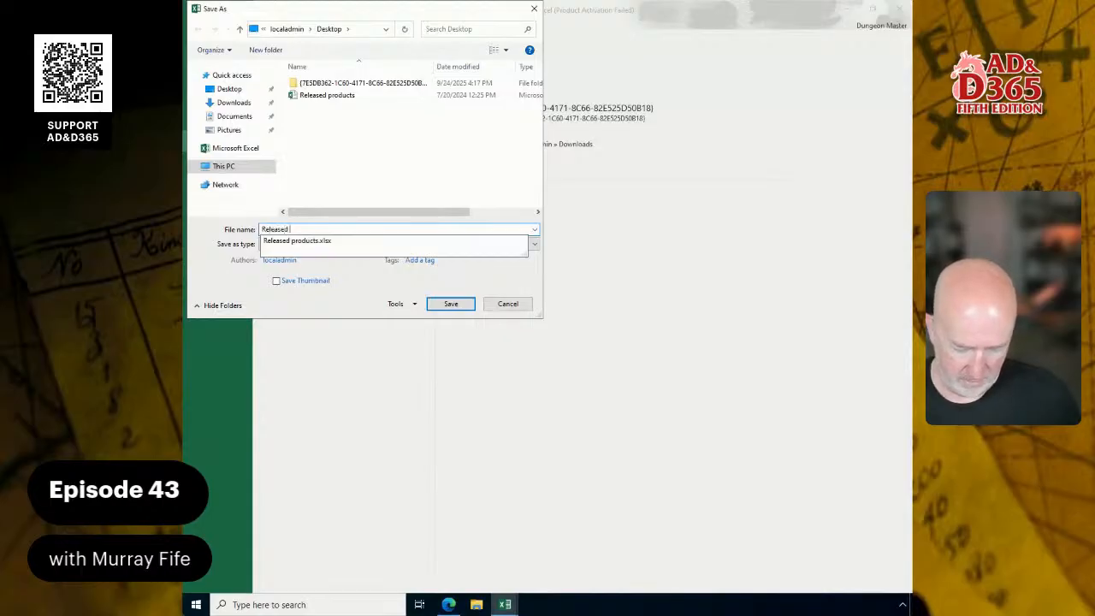
pyautogui.write(' Prodyct')
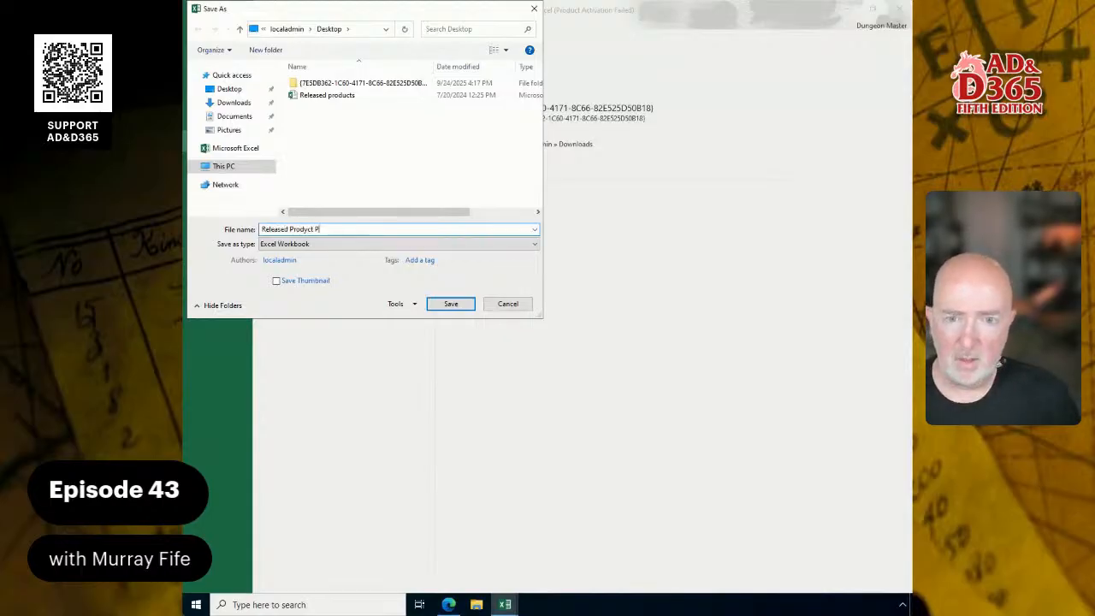
pyautogui.write(' P')
pyautogui.press('BackSpace')
pyautogui.press('BackSpace')
pyautogui.write('u')
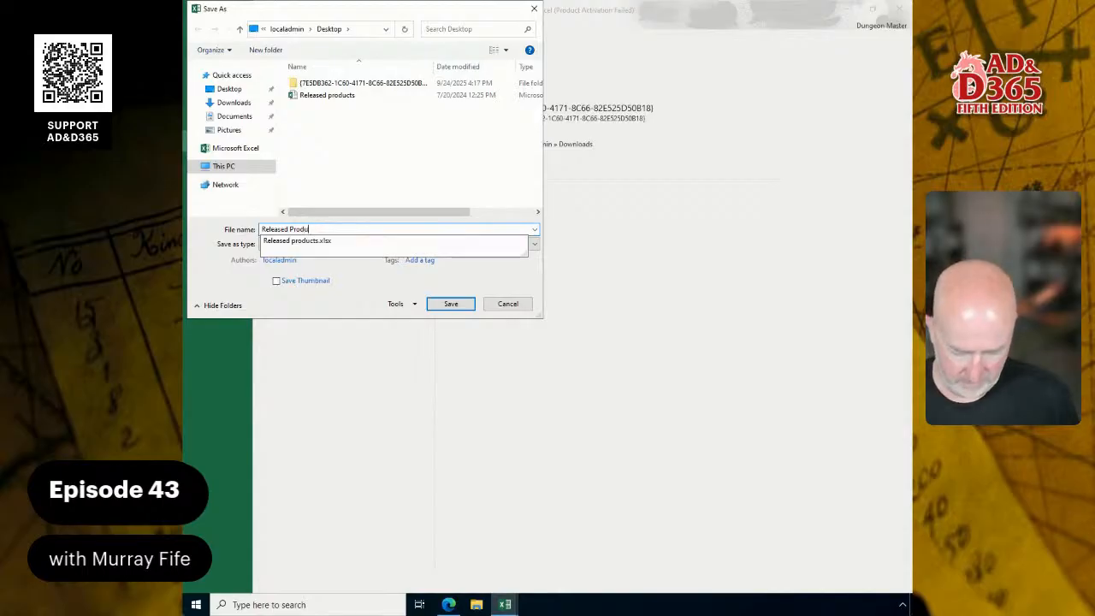
pyautogui.write('ct Costing Details')
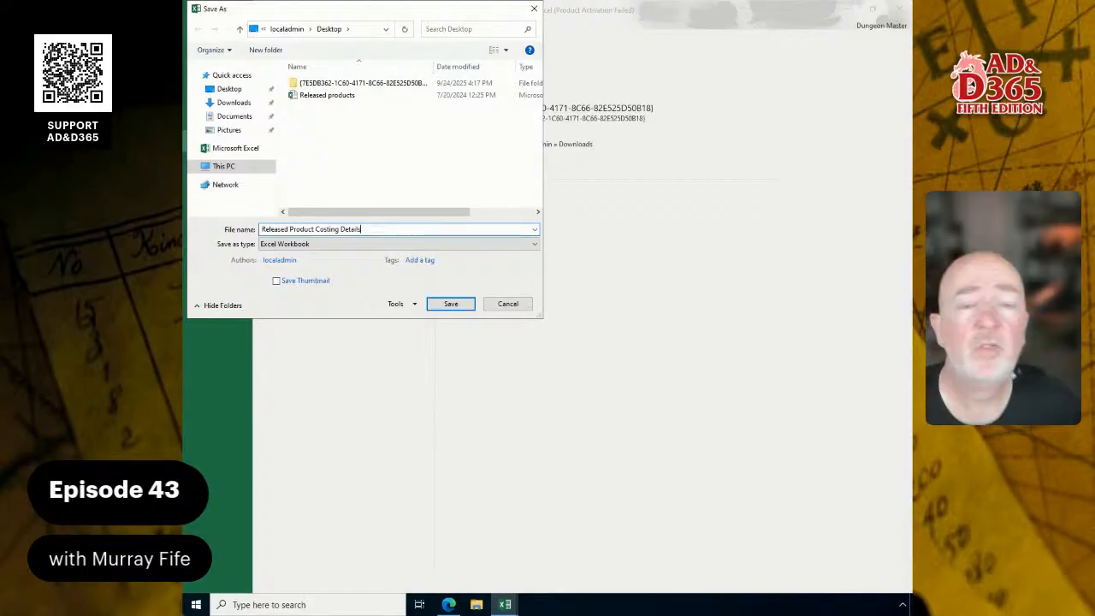
pyautogui.press('Return')
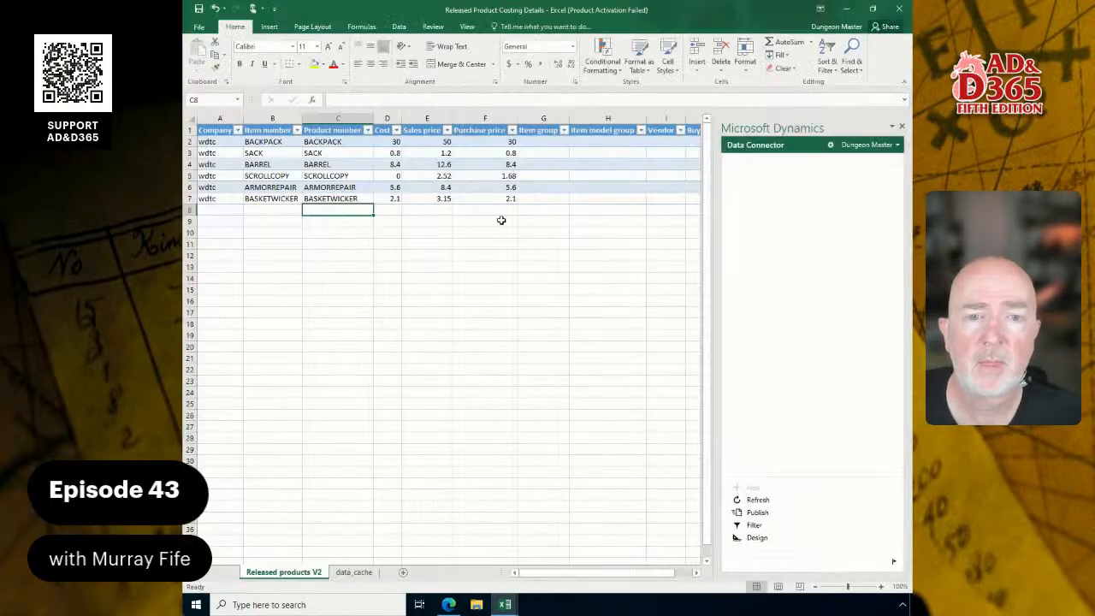
# Step: Switch to Dynamics 365 and upload the Desktop file Released Product Costing Details as a new document template
pyautogui.click(846, 9)
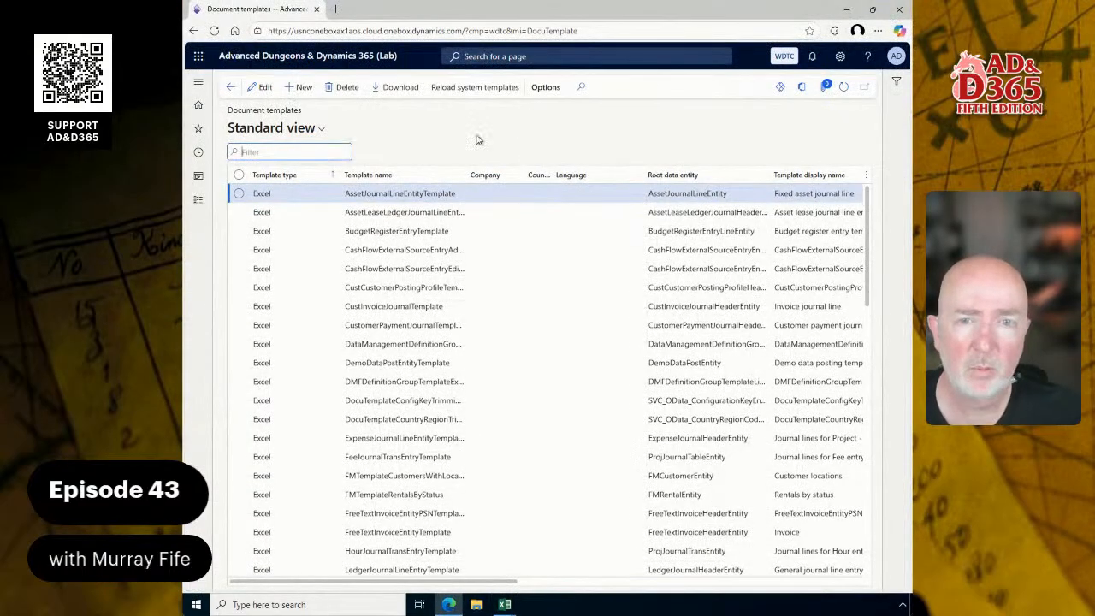
pyautogui.click(293, 89)
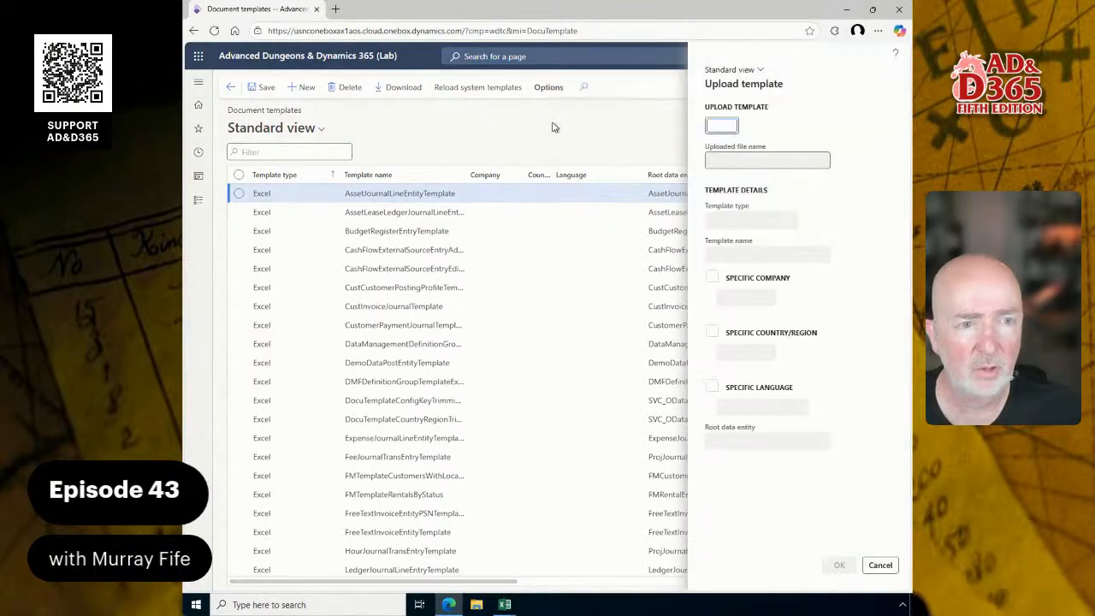
pyautogui.click(725, 126)
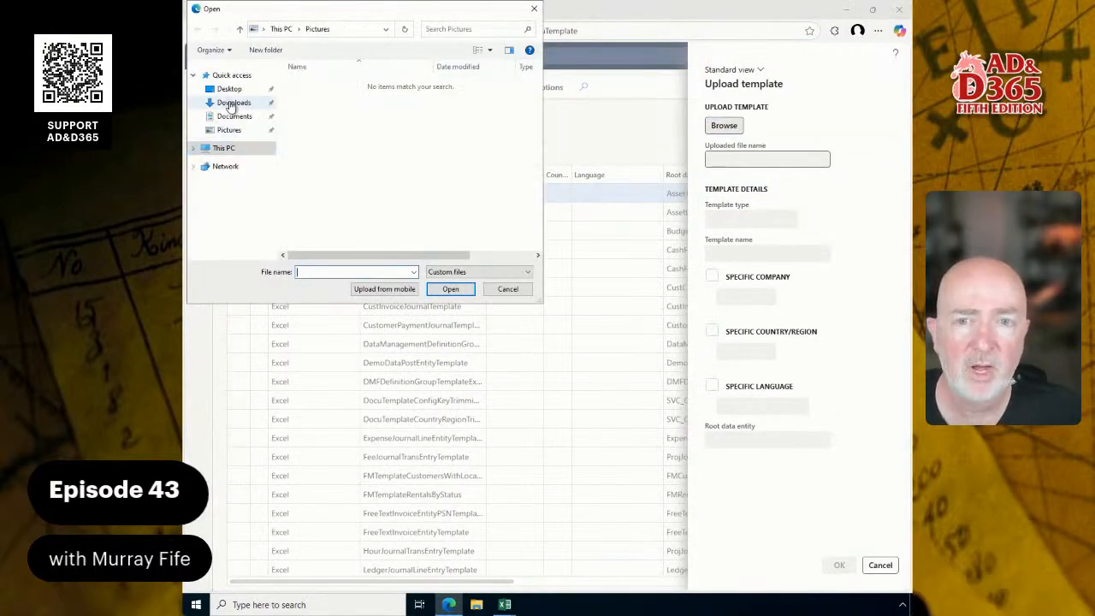
pyautogui.click(229, 90)
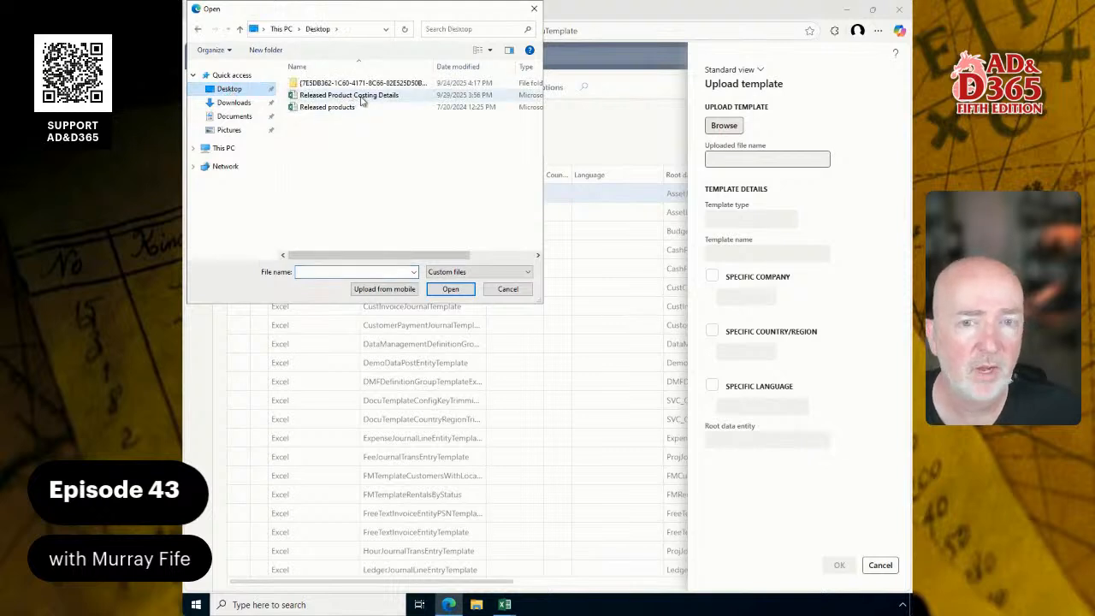
pyautogui.doubleClick(359, 96)
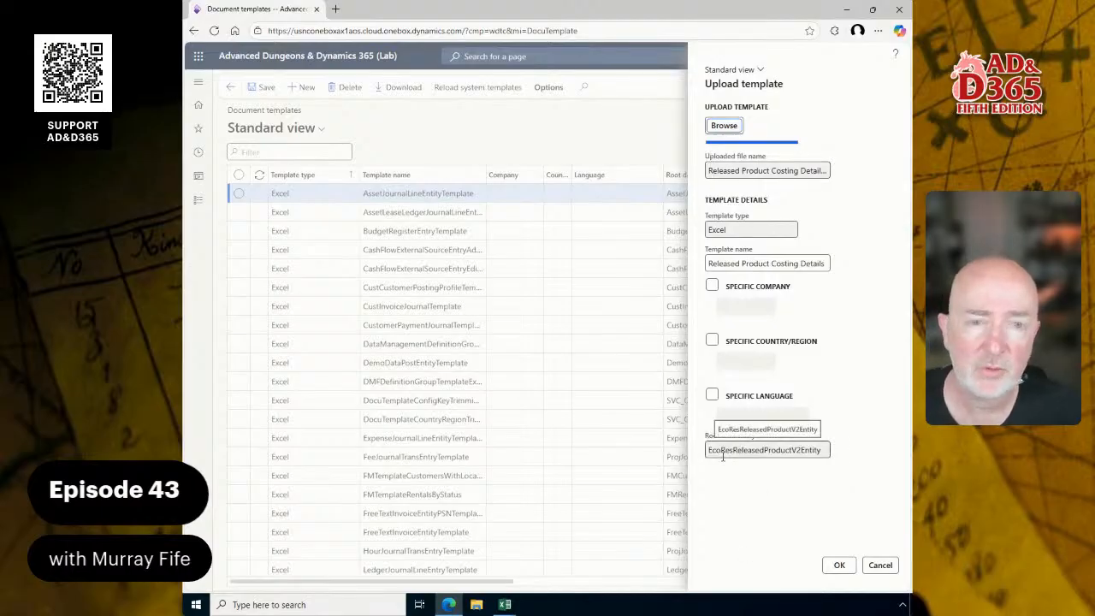
pyautogui.click(839, 567)
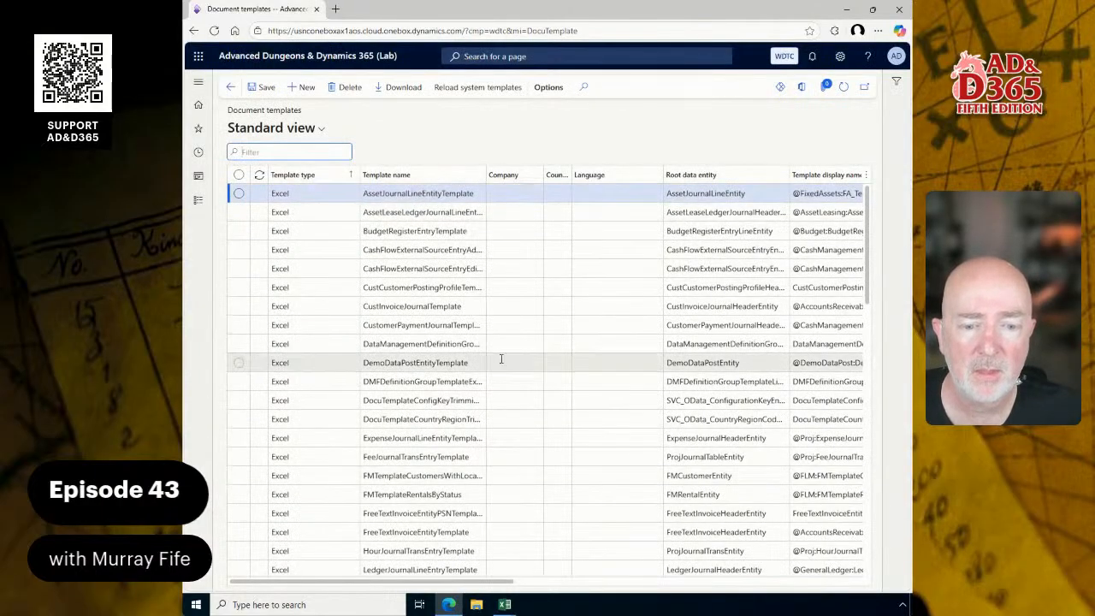
# Step: Look through the document templates list and reload the page
pyautogui.scroll(-3, 598, 334)
pyautogui.scroll(-15, 621, 379)
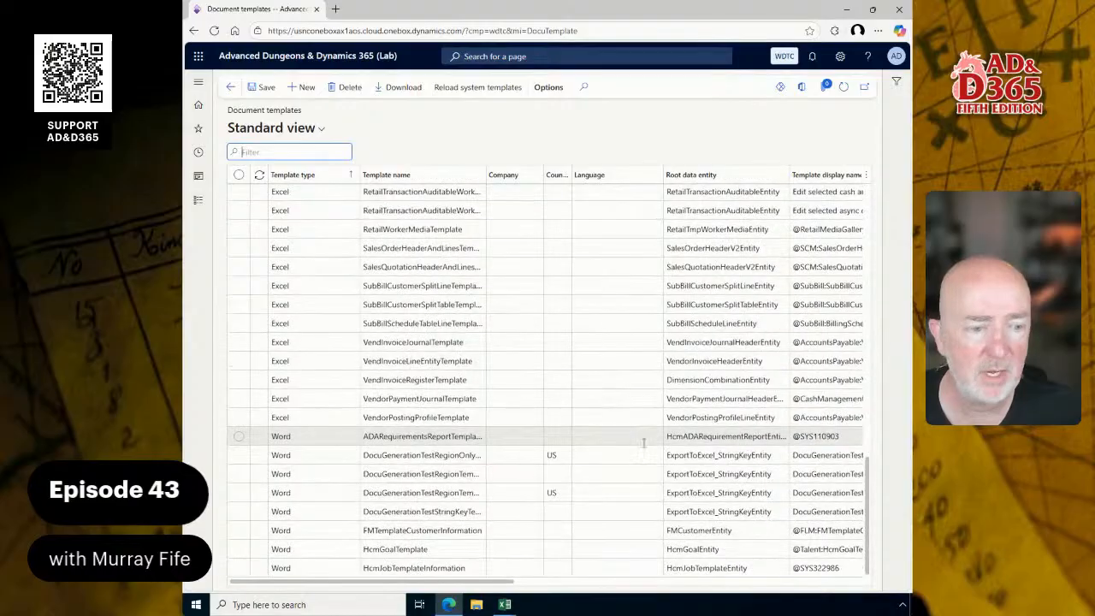
pyautogui.scroll(17, 617, 393)
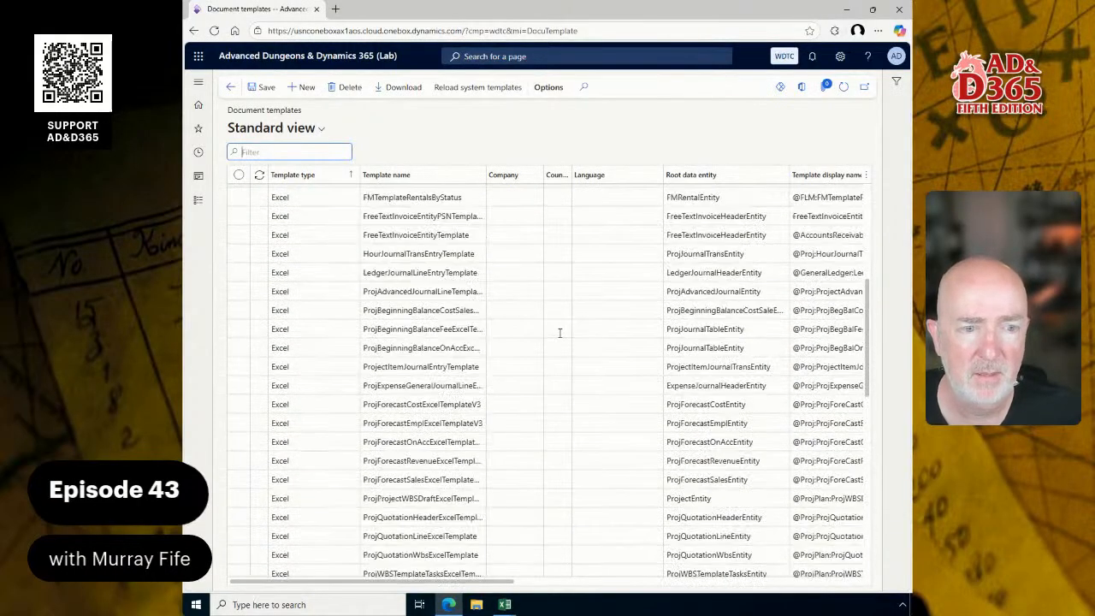
pyautogui.scroll(2, 556, 325)
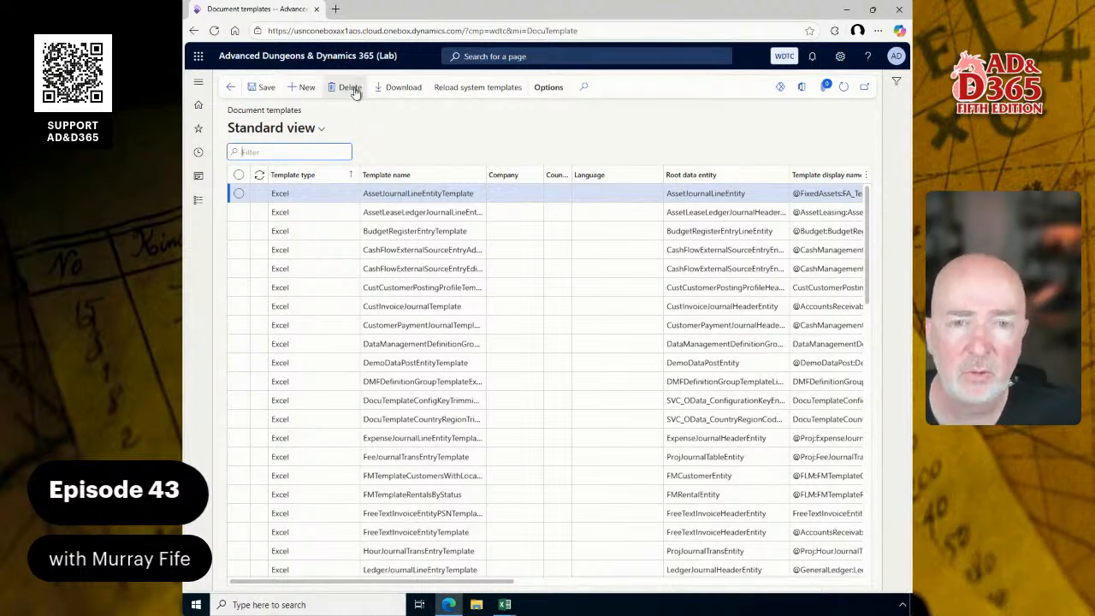
pyautogui.click(214, 32)
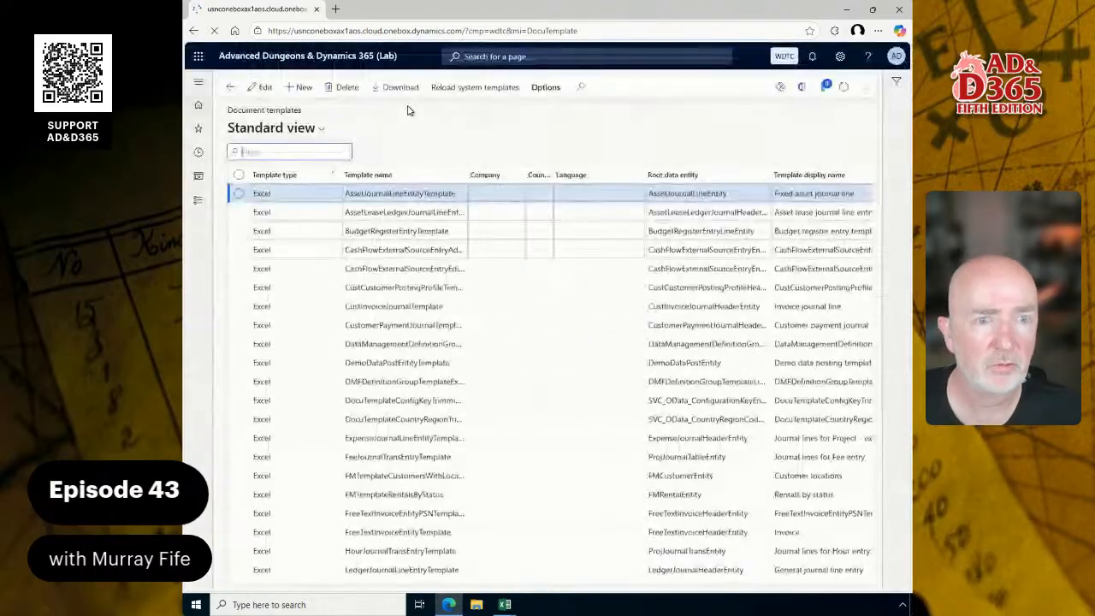
# Step: Open the Released products page from the recently visited pages
pyautogui.click(198, 210)
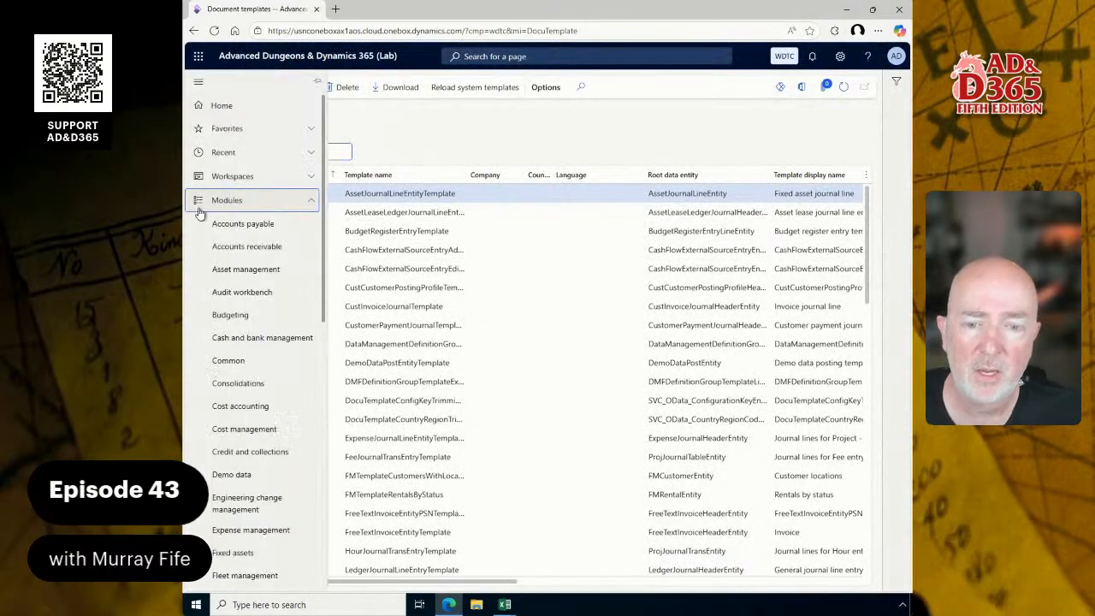
pyautogui.scroll(-3, 268, 291)
pyautogui.scroll(3, 269, 291)
pyautogui.click(219, 153)
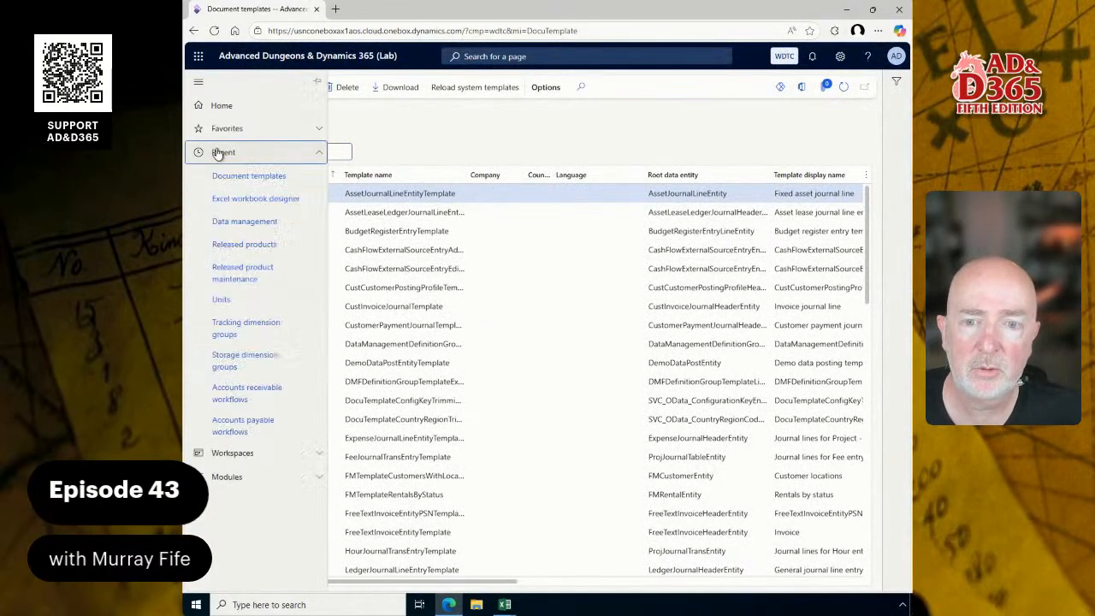
pyautogui.click(254, 246)
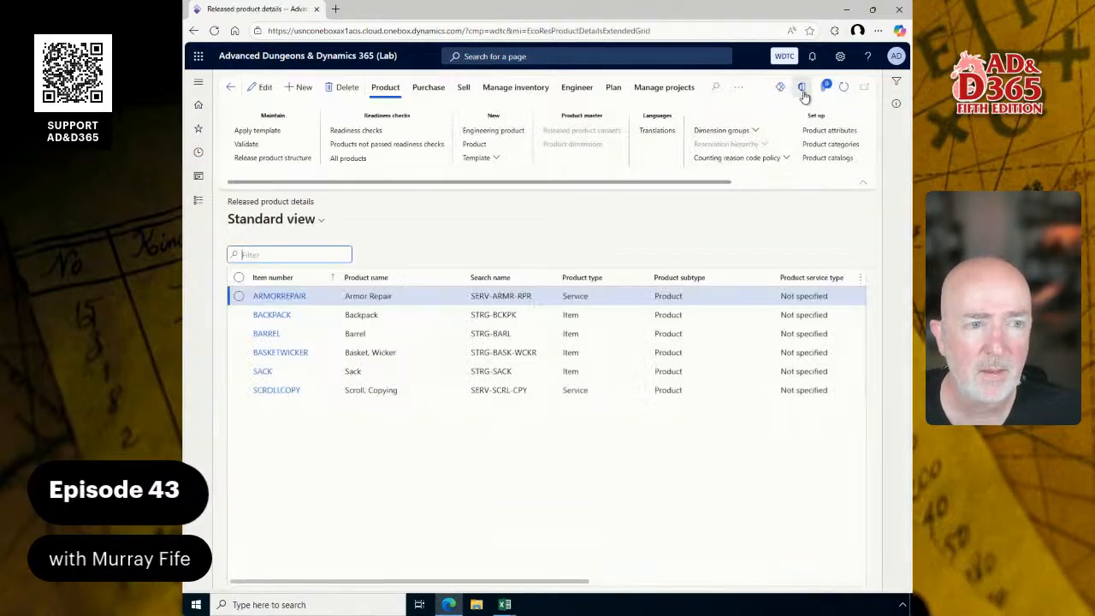
# Step: Open the released products in Excel using the Released Product Costing Details template and enable editing of the downloaded workbook
pyautogui.click(802, 89)
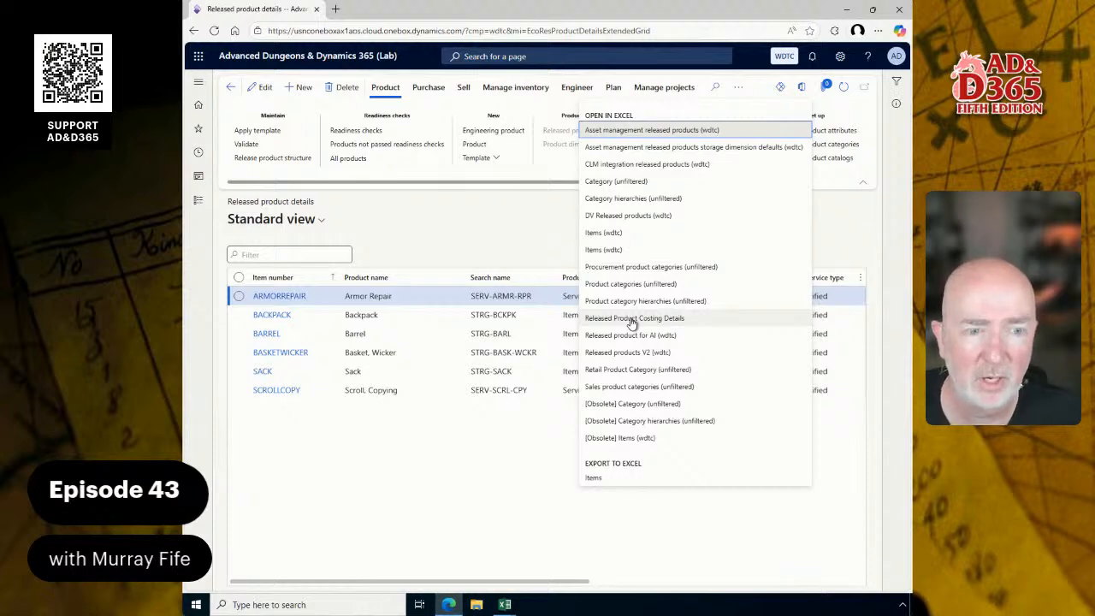
pyautogui.click(625, 318)
pyautogui.click(735, 131)
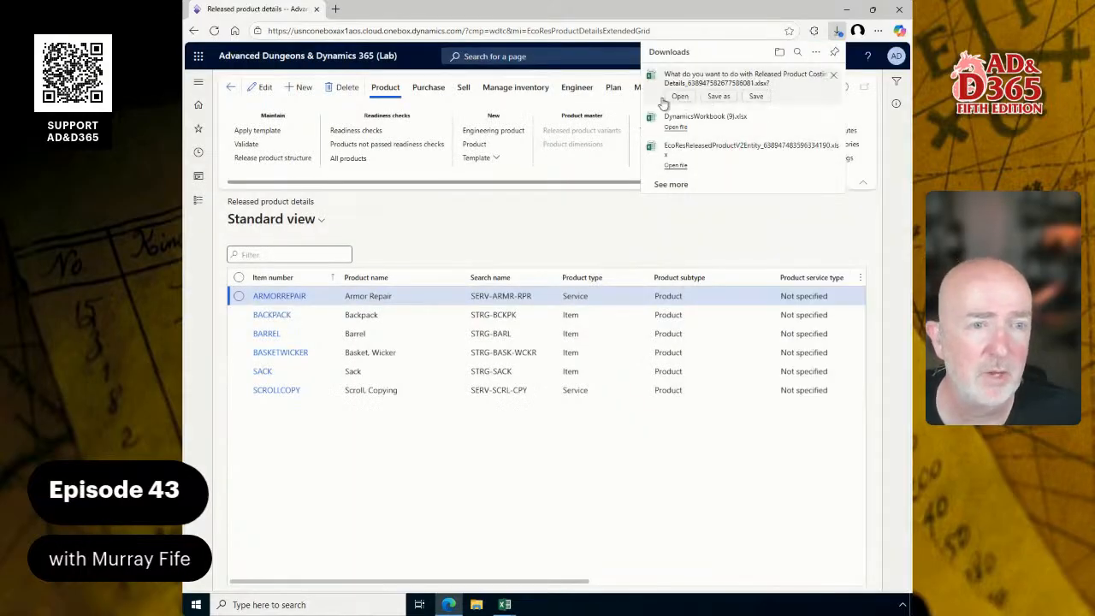
pyautogui.click(678, 97)
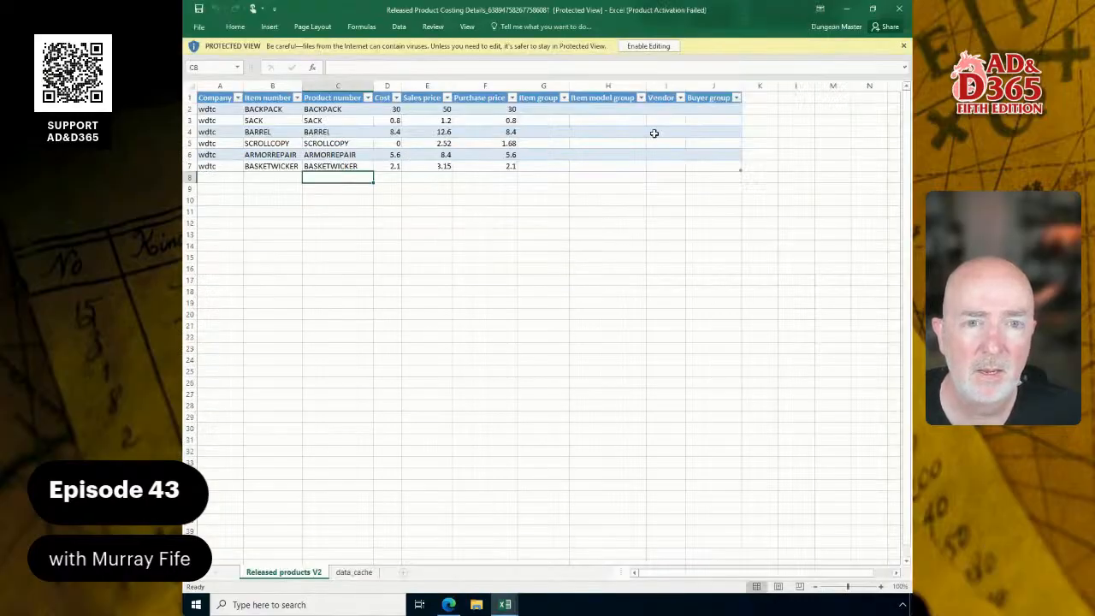
pyautogui.click(649, 45)
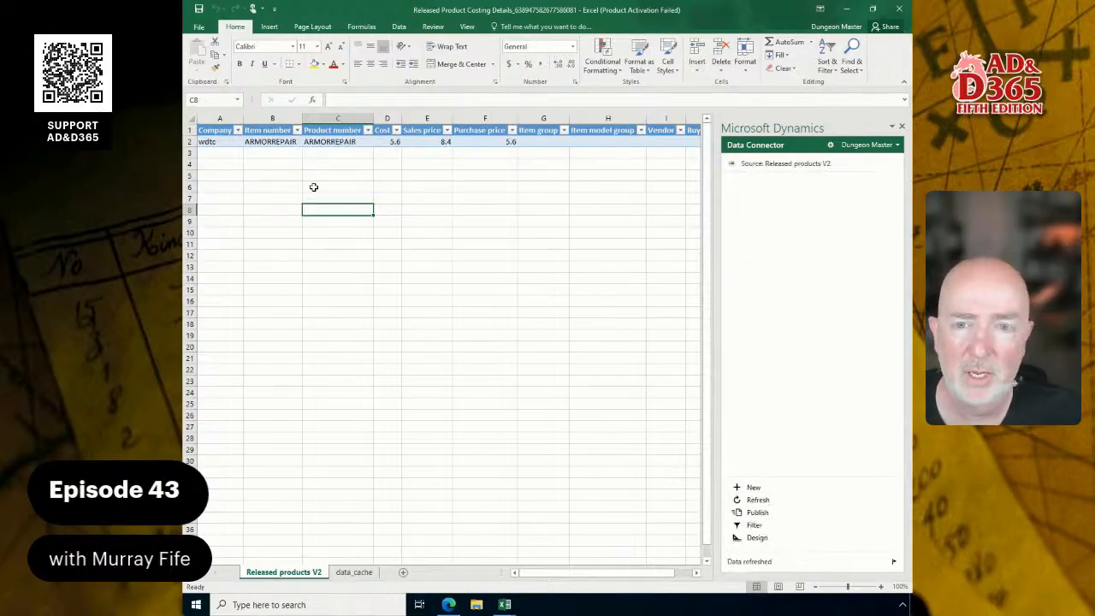
# Step: Remove the Item number filter from the Released products V2 data source, keeping the Company filter, and refresh the data
pyautogui.click(252, 159)
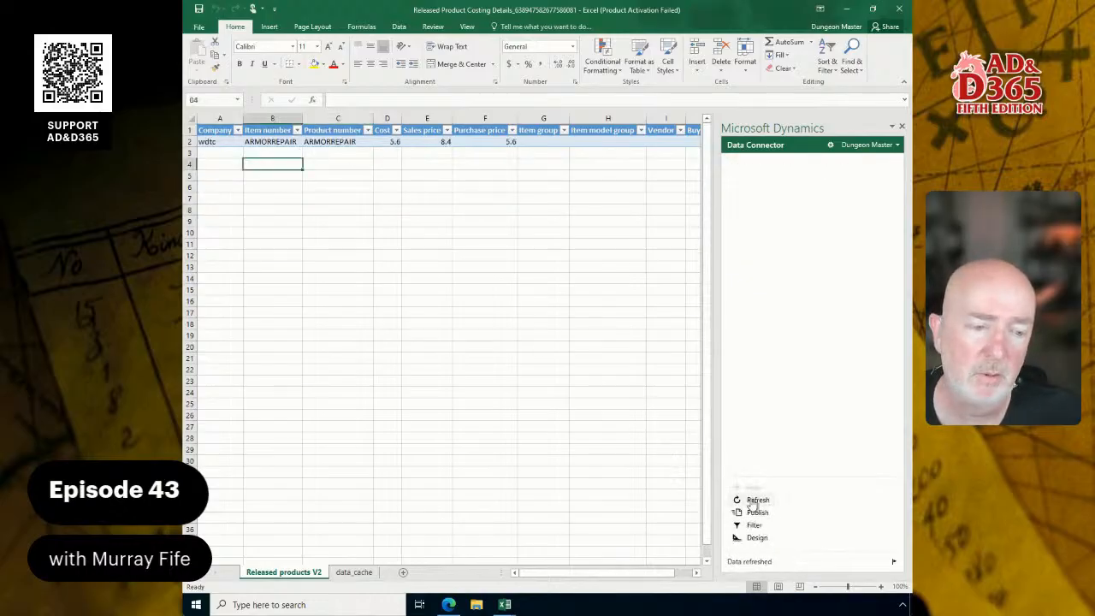
pyautogui.click(758, 502)
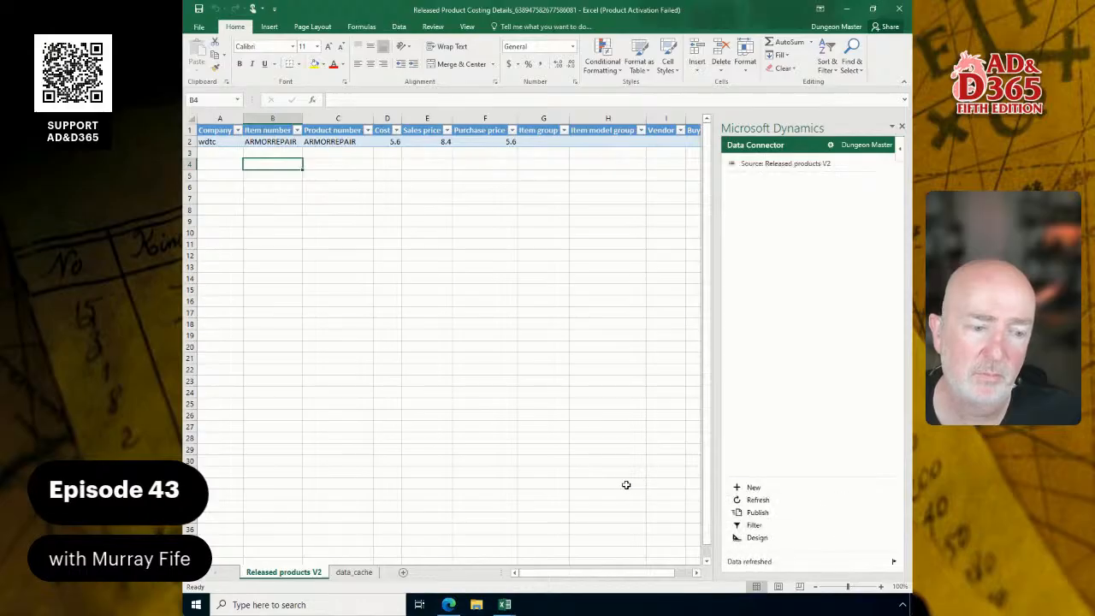
pyautogui.click(335, 183)
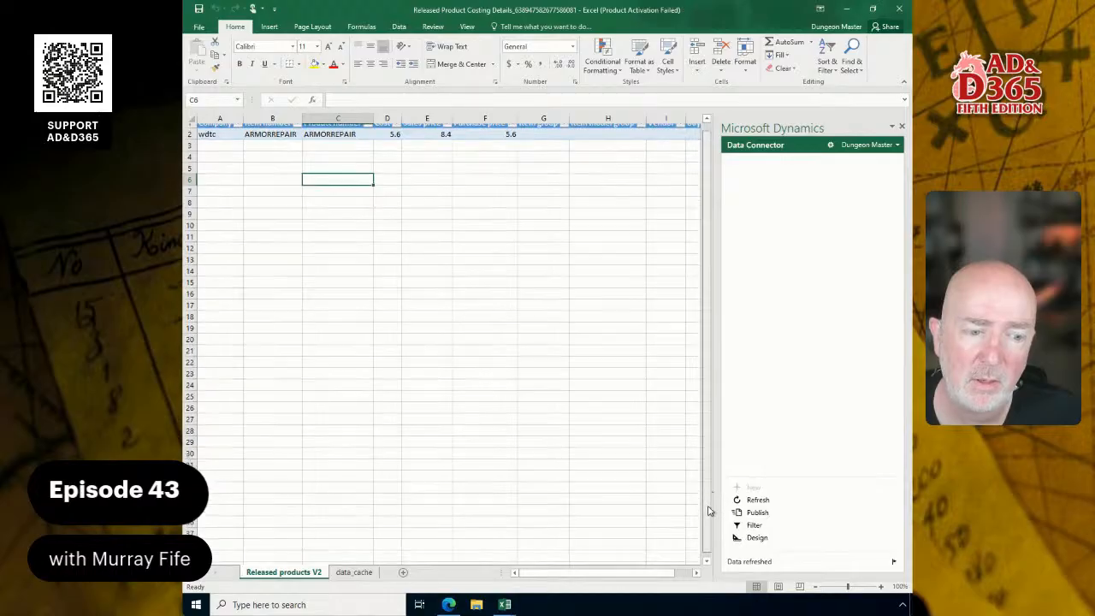
pyautogui.click(754, 525)
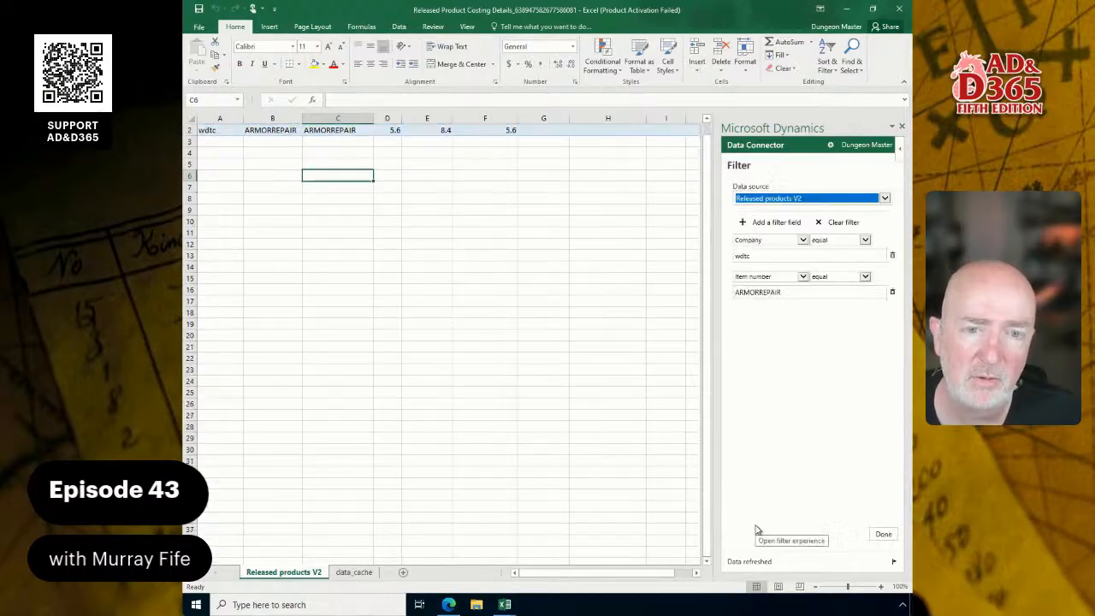
pyautogui.click(892, 292)
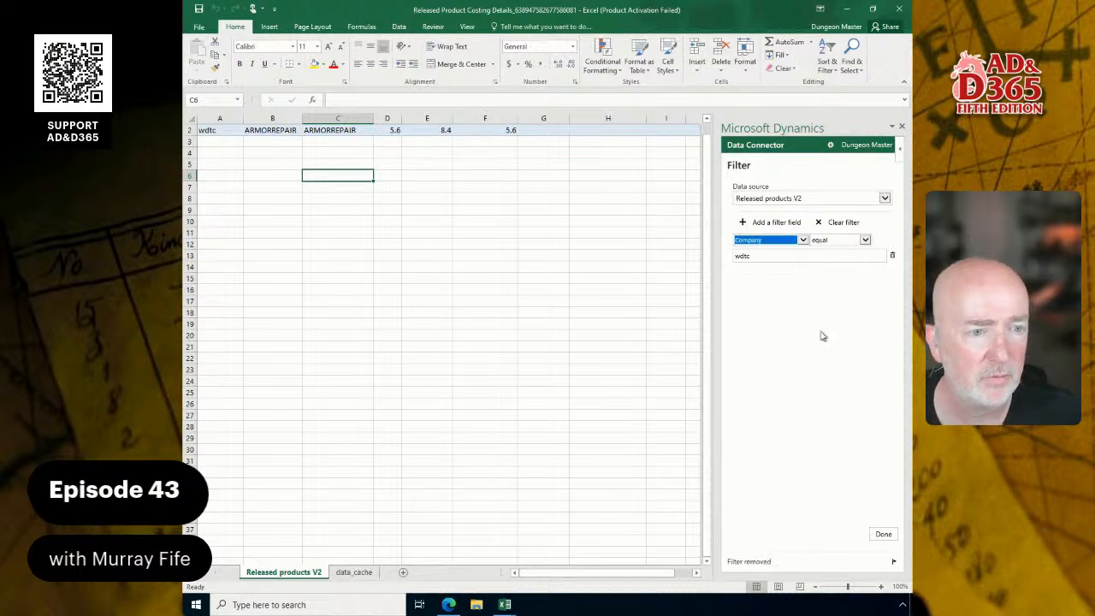
pyautogui.click(882, 535)
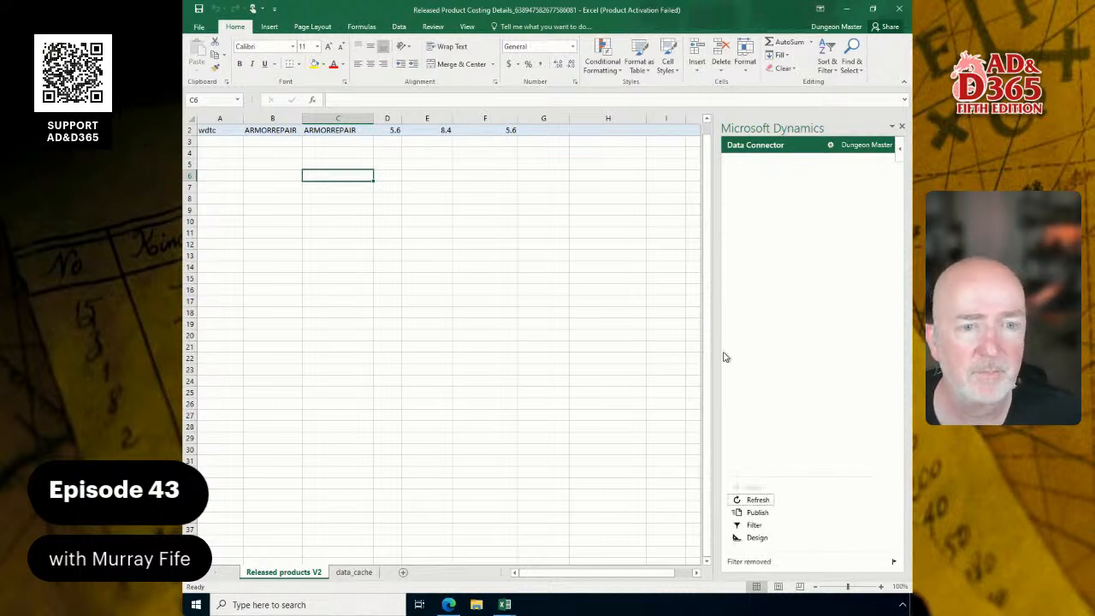
pyautogui.click(759, 501)
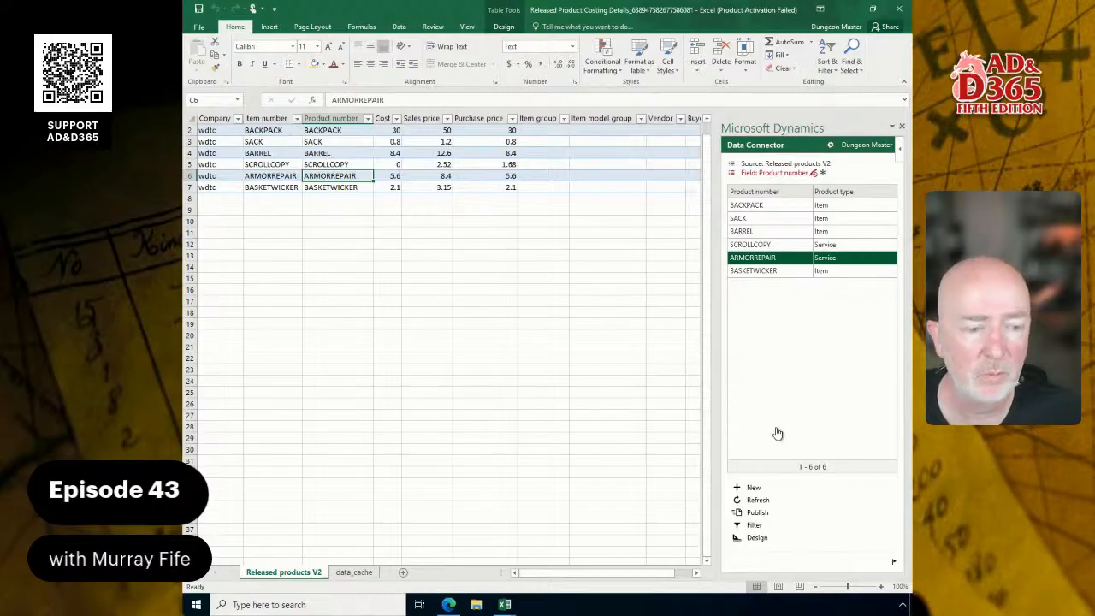
# Step: Review the remaining Company filter and the fields available for filtering Released products V2, and close the filter unchanged
pyautogui.click(755, 525)
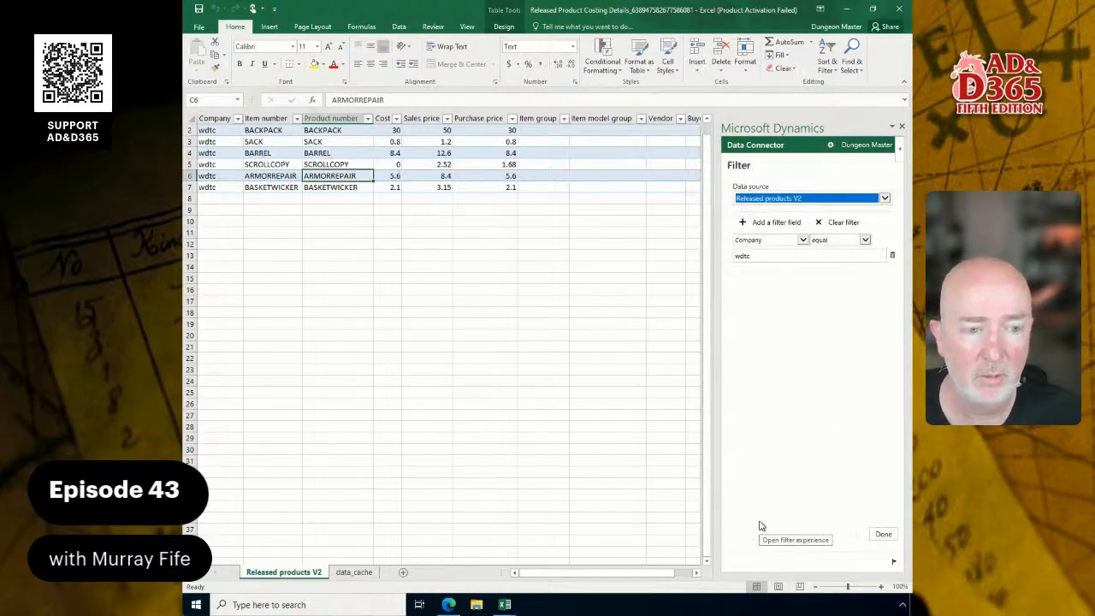
pyautogui.click(803, 240)
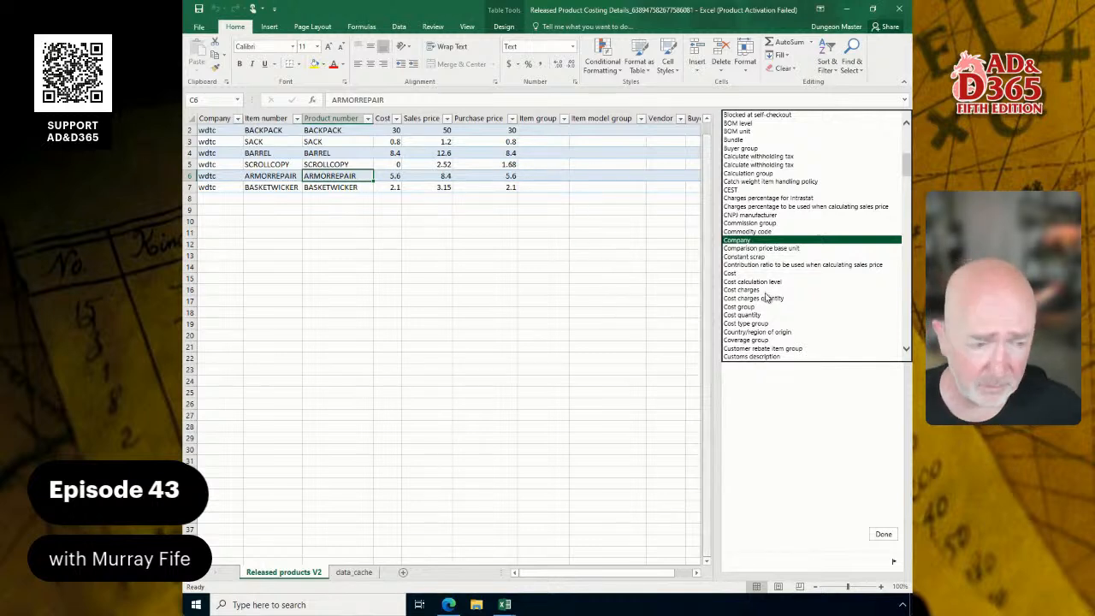
pyautogui.click(844, 477)
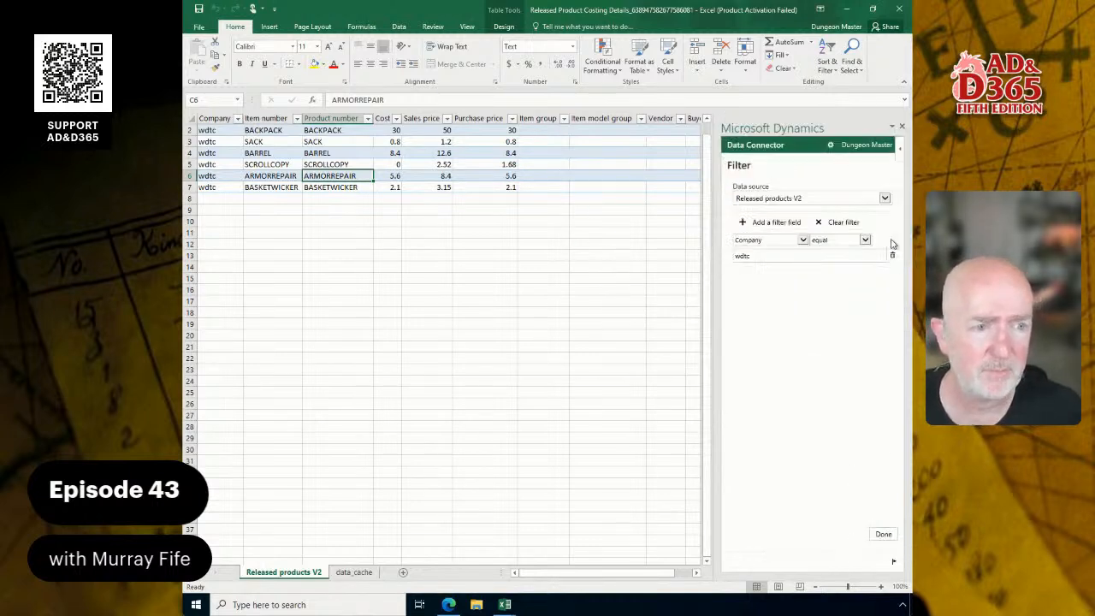
pyautogui.click(885, 536)
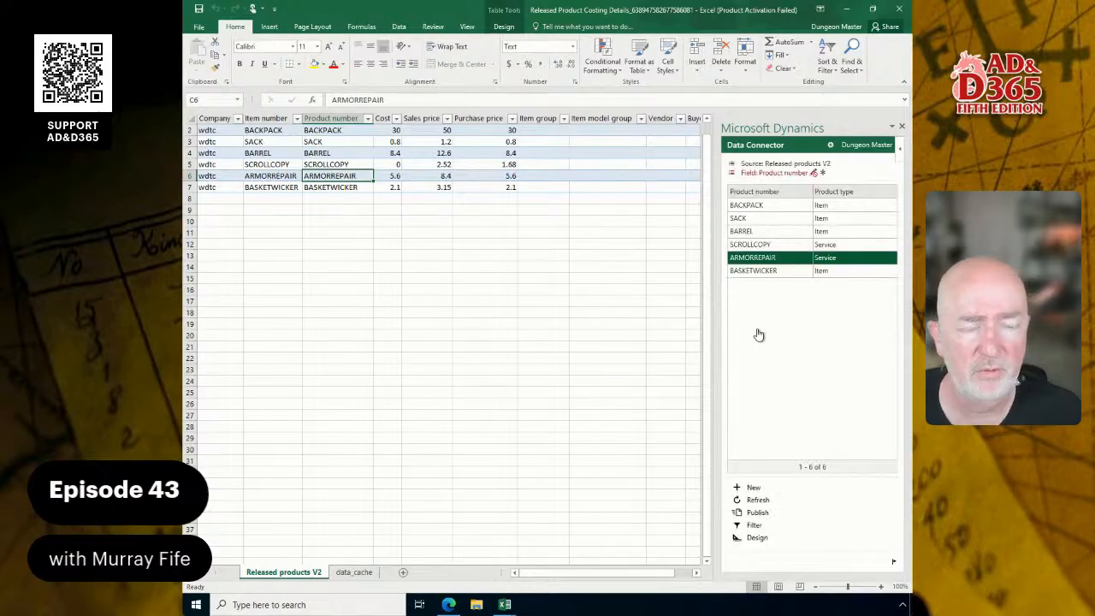
# Step: Check the Data Connector field details and lookups for the Product number, Item number and Company columns
pyautogui.click(326, 164)
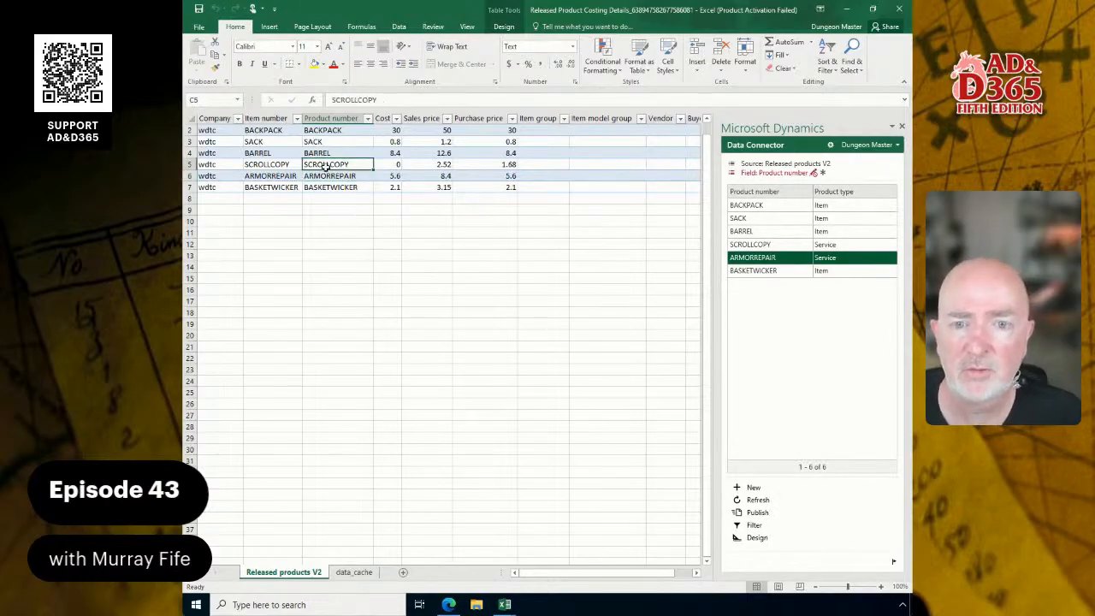
pyautogui.click(330, 153)
pyautogui.click(330, 142)
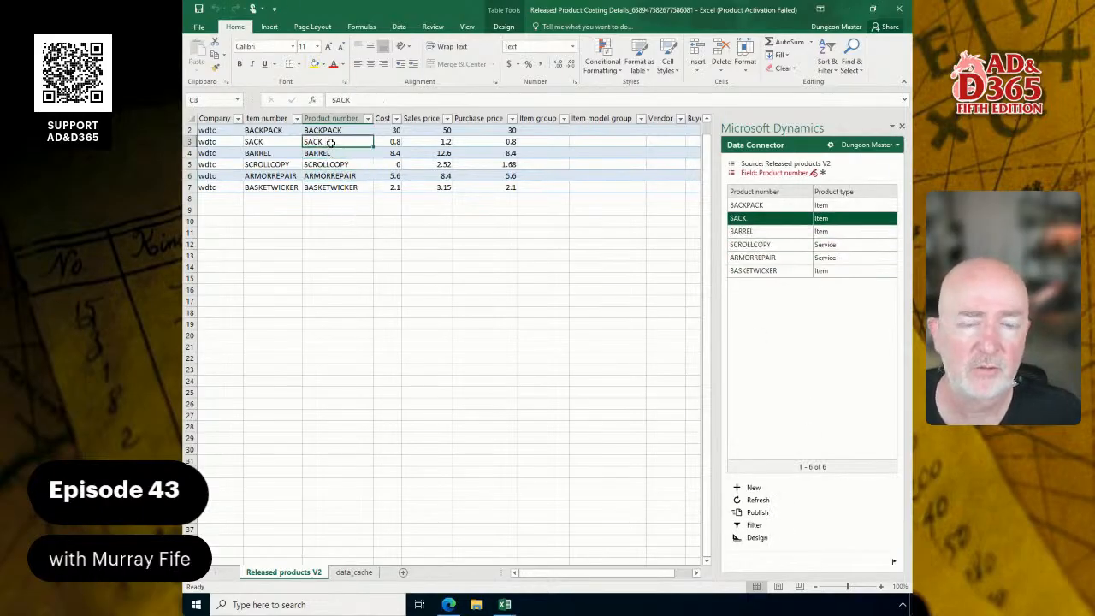
pyautogui.click(257, 131)
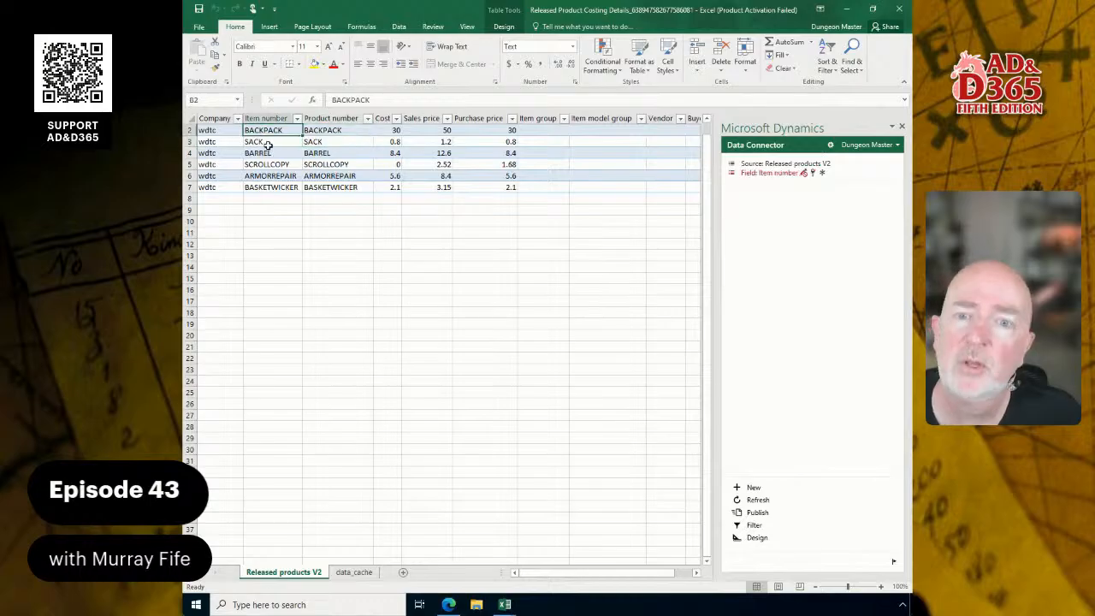
pyautogui.click(226, 140)
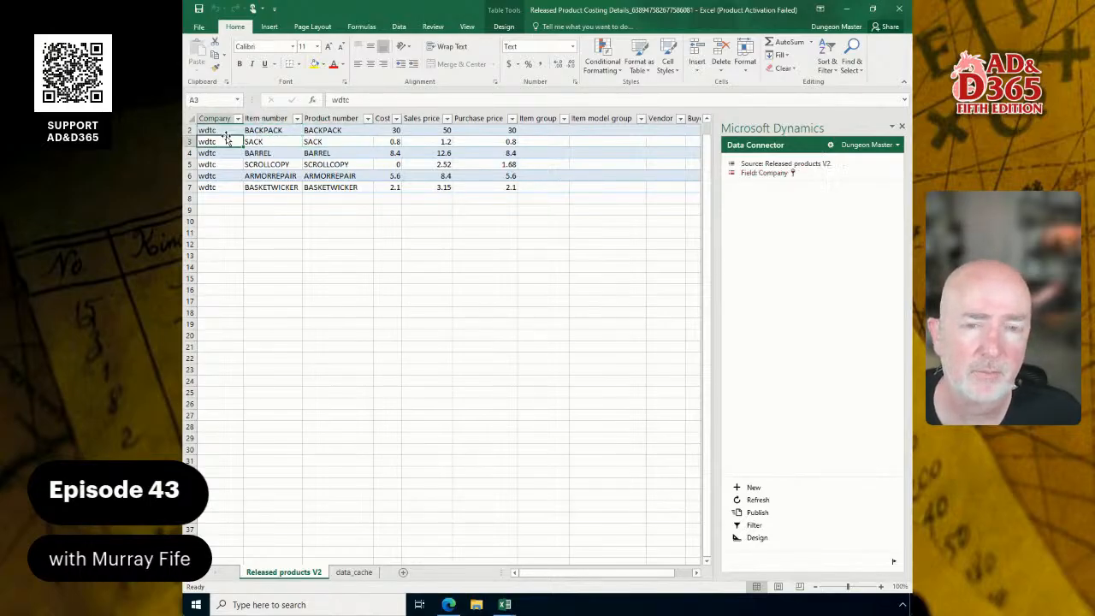
pyautogui.click(333, 128)
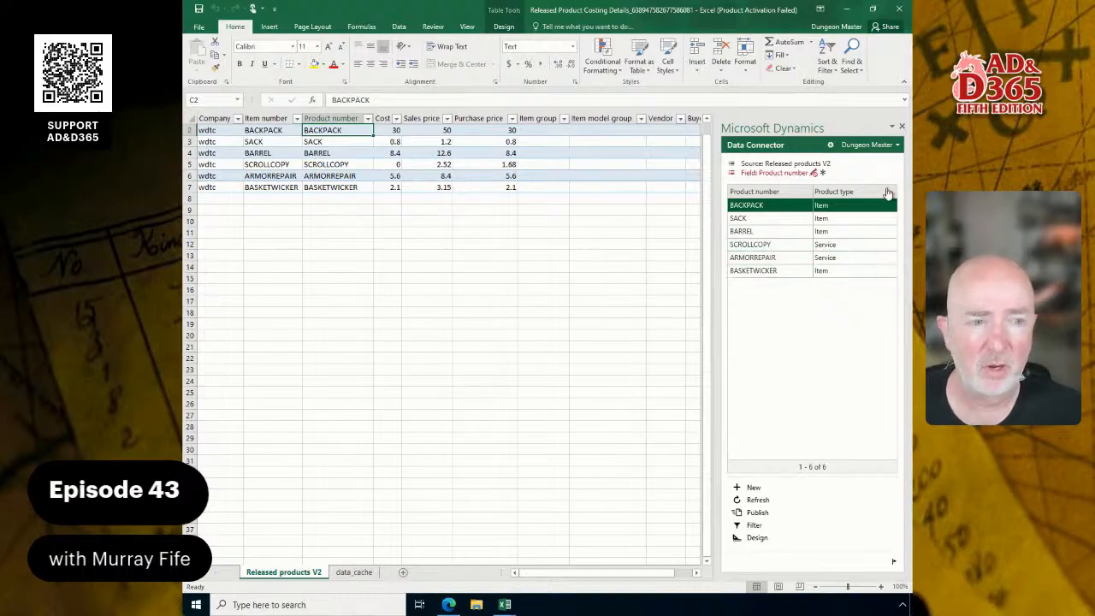
# Step: Check the Data Connector lookups for the Item group, Item model group, Vendor and Buyer group columns
pyautogui.click(548, 135)
pyautogui.click(542, 154)
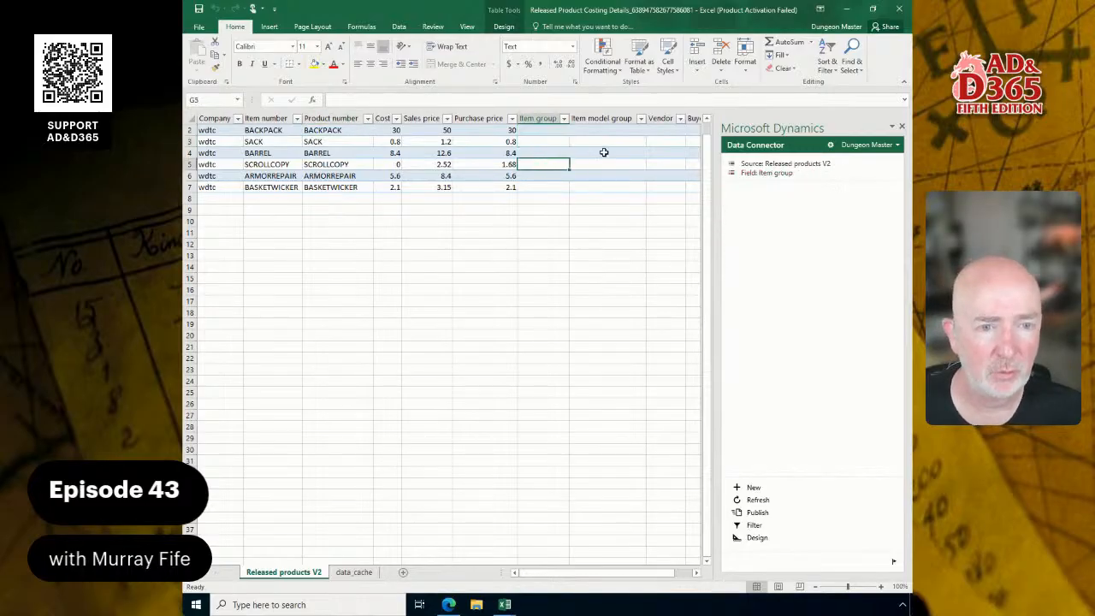
pyautogui.click(603, 152)
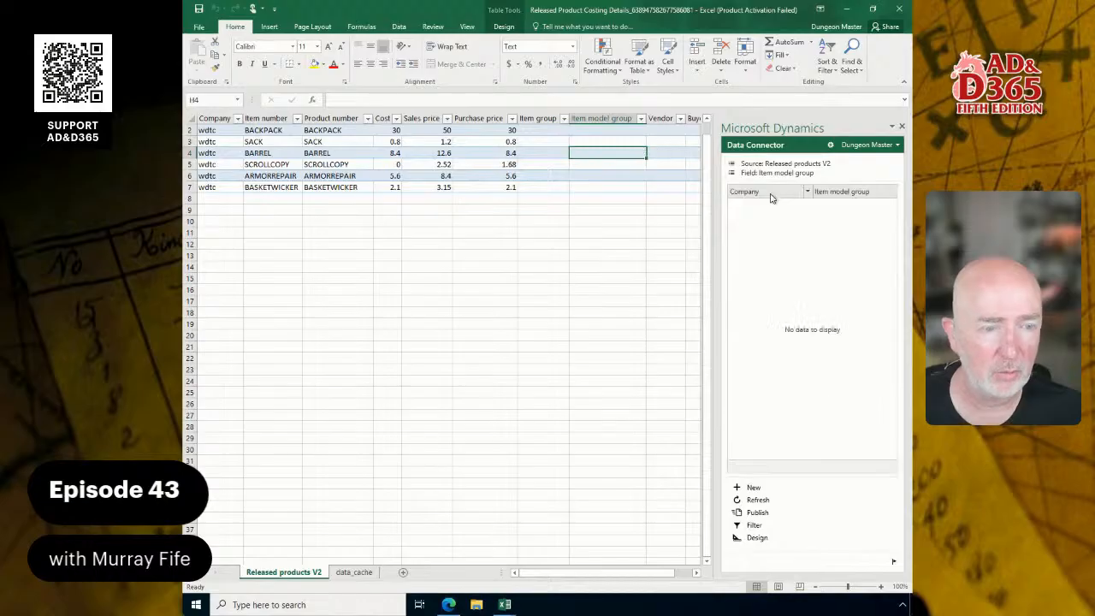
pyautogui.click(667, 154)
pyautogui.click(689, 154)
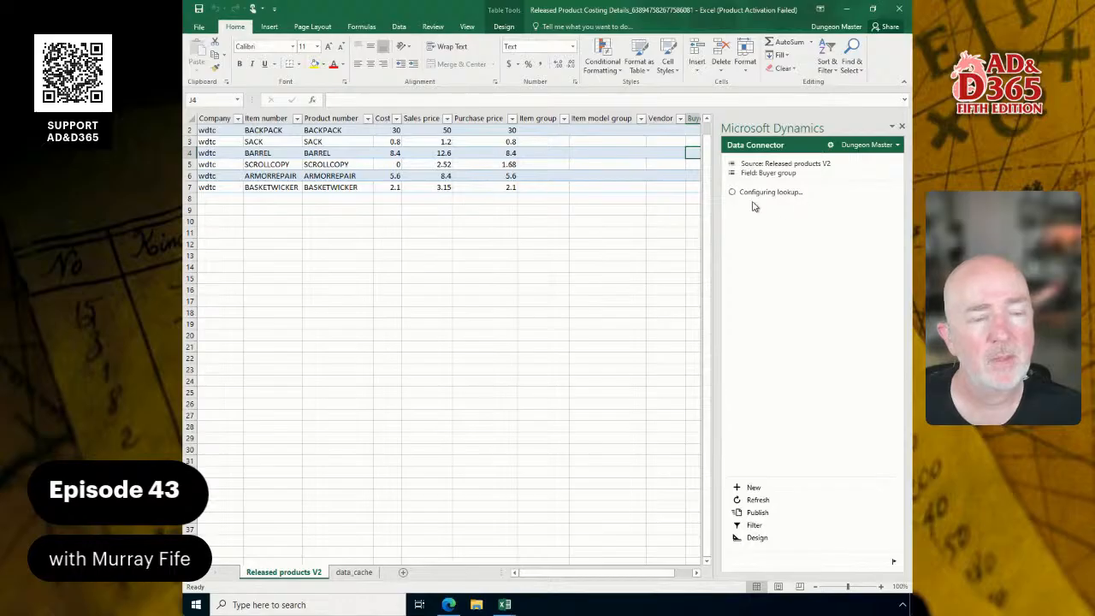
pyautogui.click(633, 142)
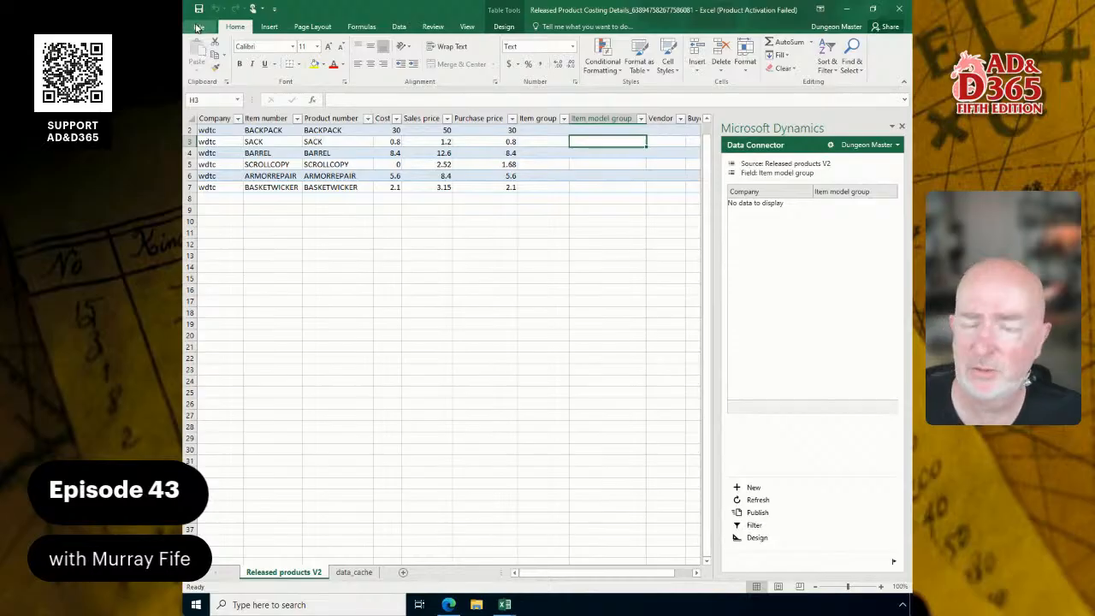
pyautogui.moveTo(448, 604)
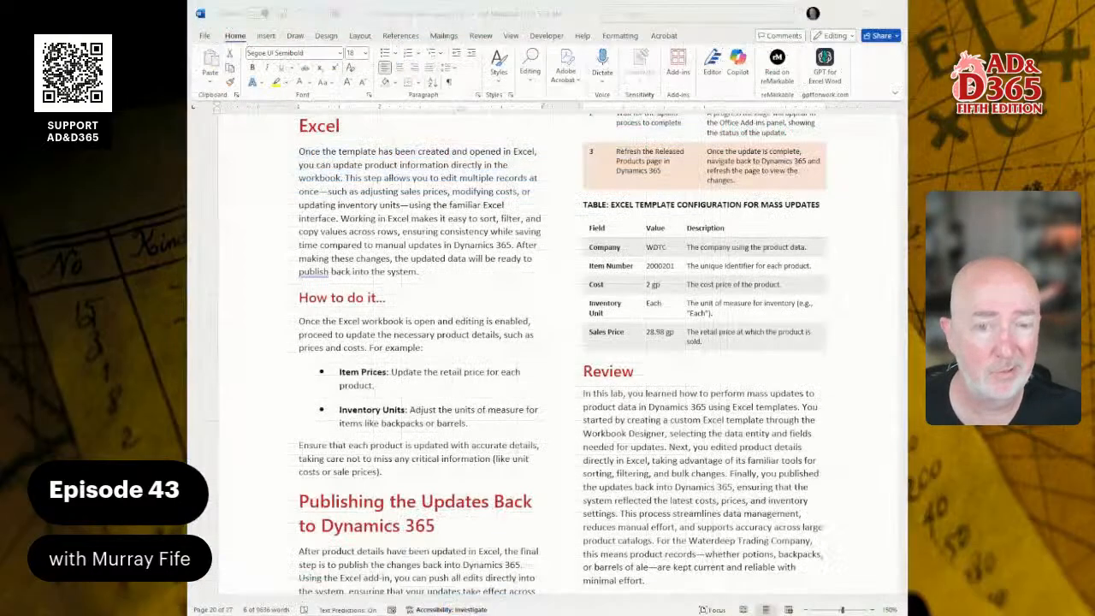